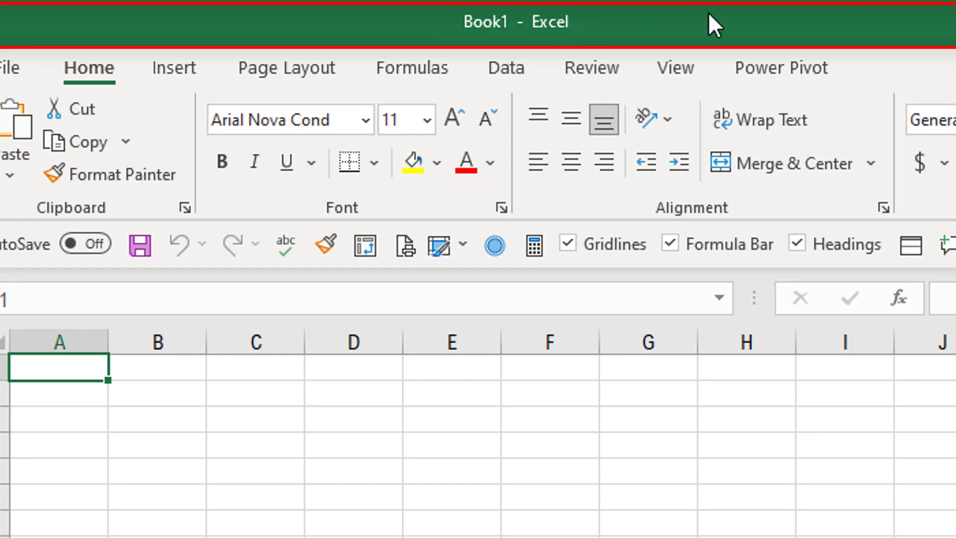
# Search the available commands for "bold" and apply the Bold action to cell A1
pyautogui.hotkey('alt', 'space')
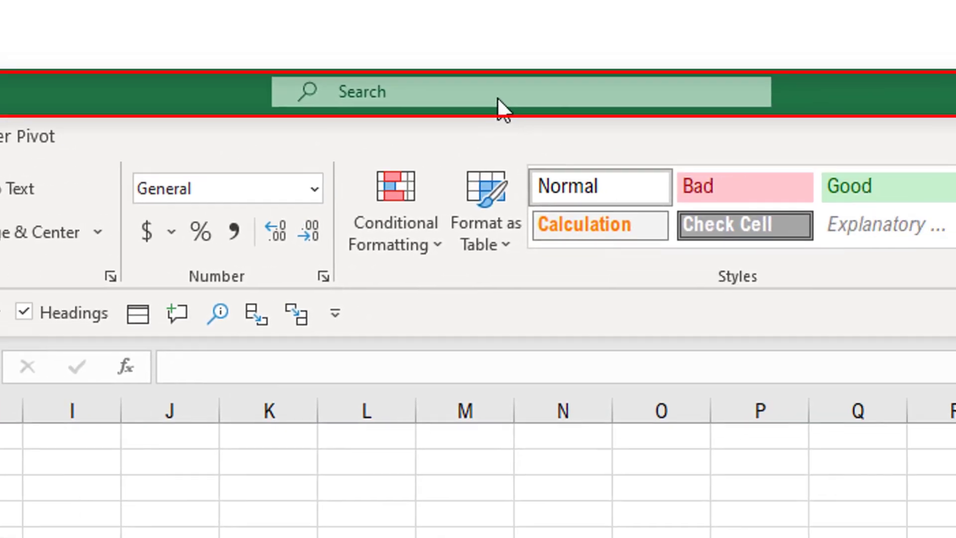
pyautogui.click(497, 97)
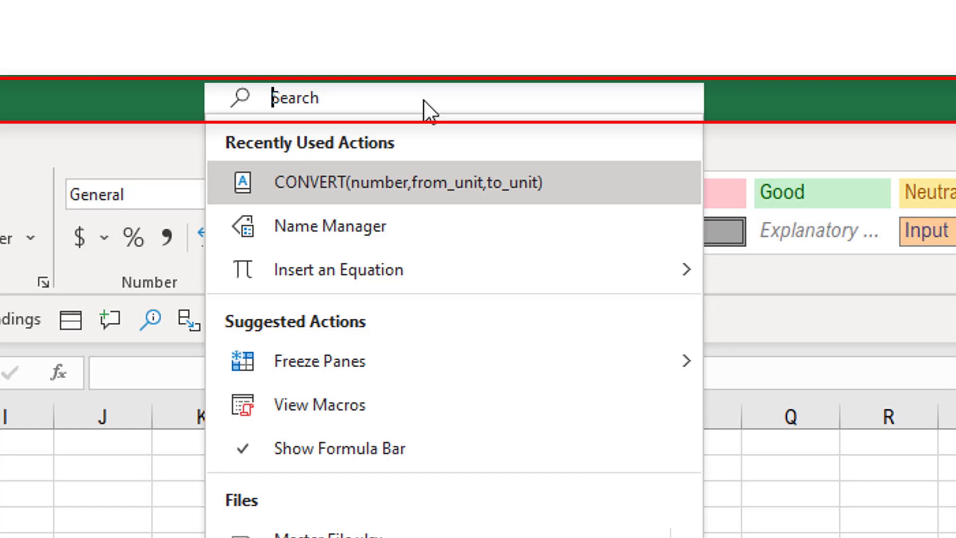
pyautogui.write('b')
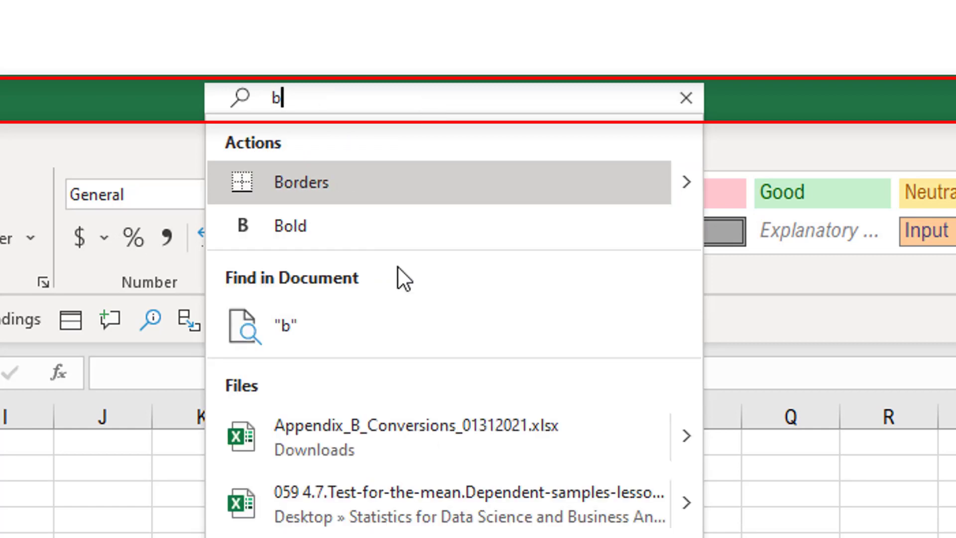
pyautogui.write('old')
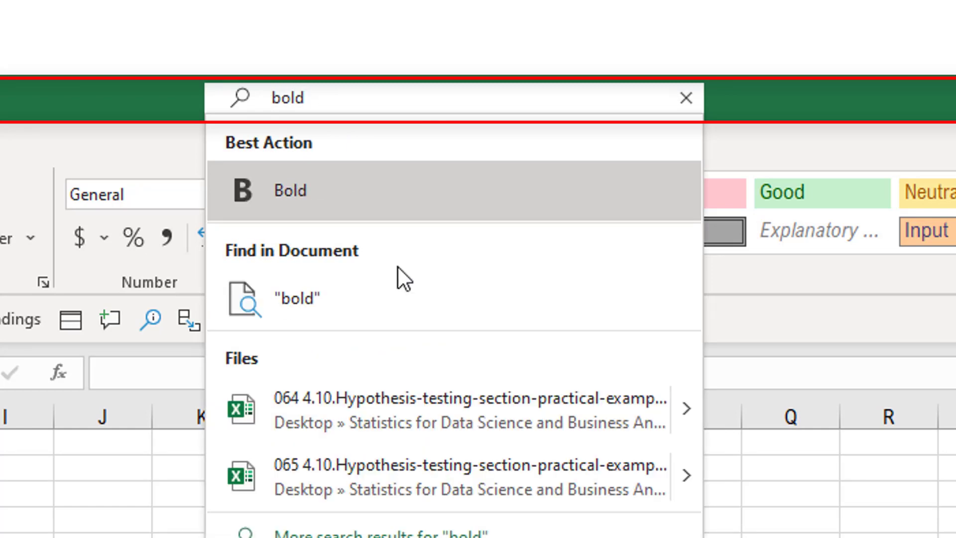
pyautogui.click(352, 211)
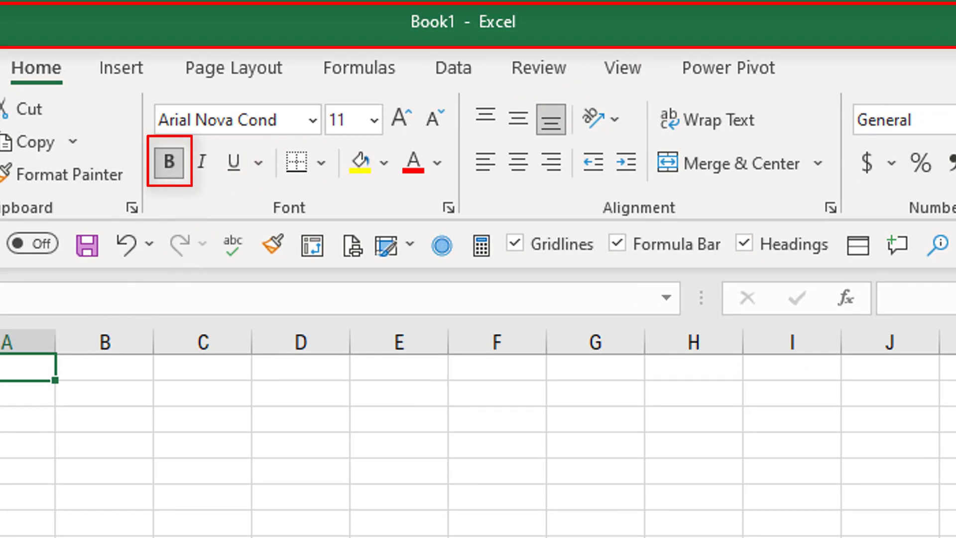
# View the recently used and suggested actions offered by the command search, and return to the worksheet cells
pyautogui.click(497, 22)
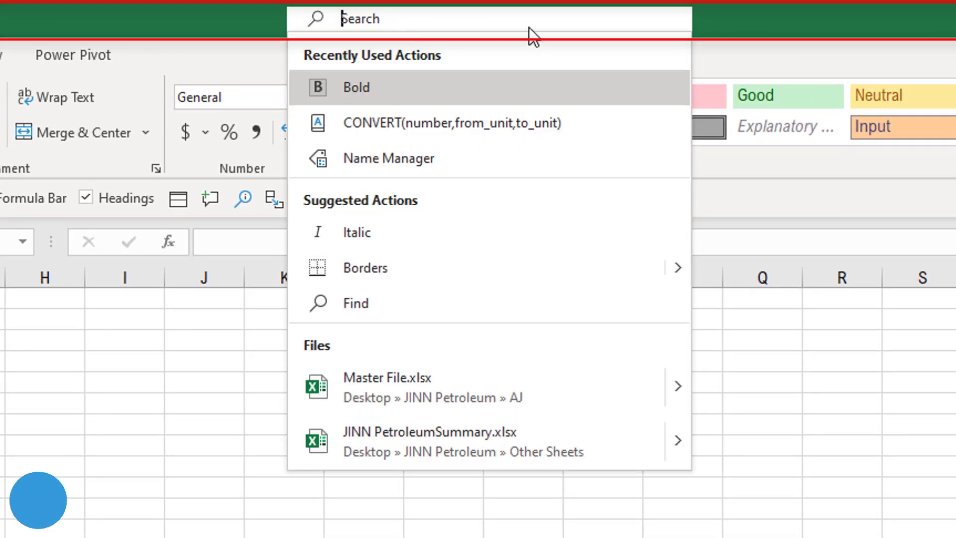
pyautogui.press('Escape')
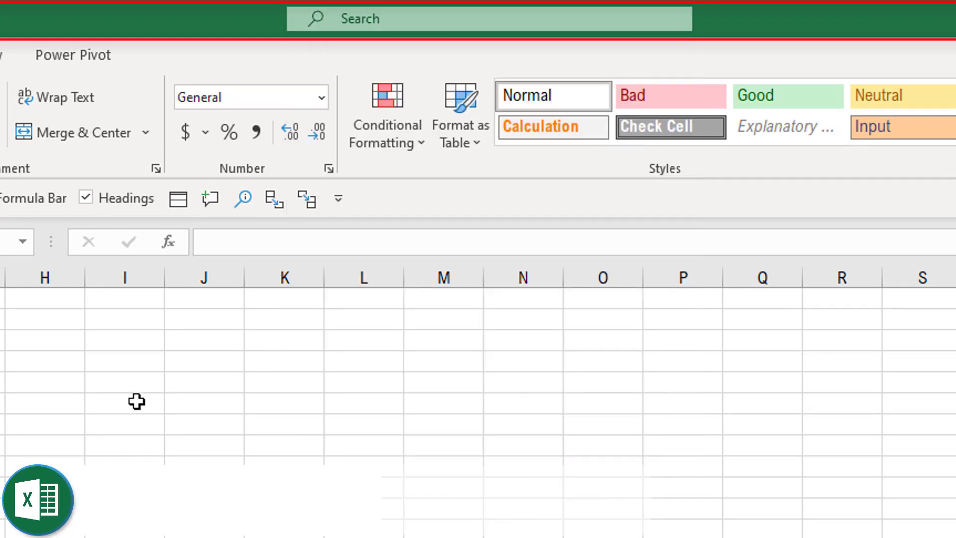
pyautogui.click(137, 399)
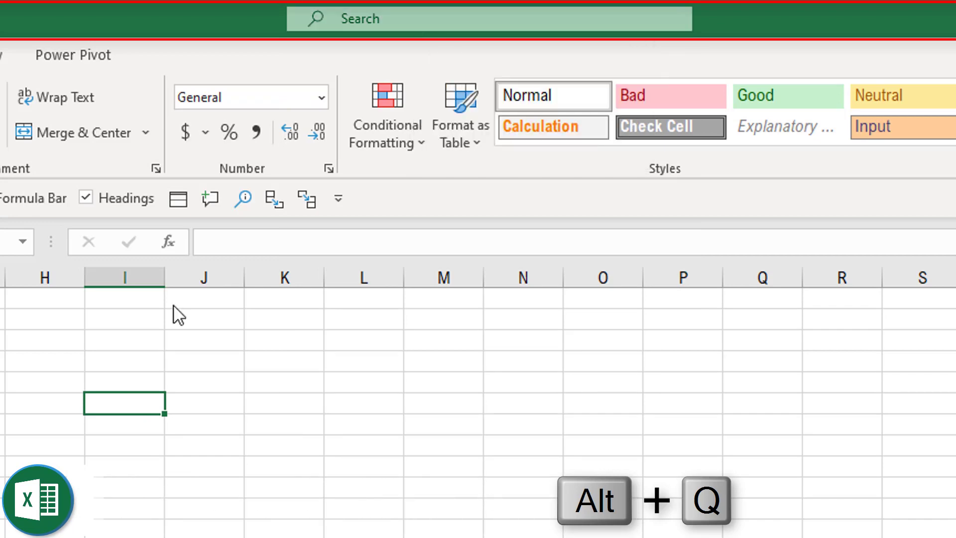
pyautogui.click(349, 423)
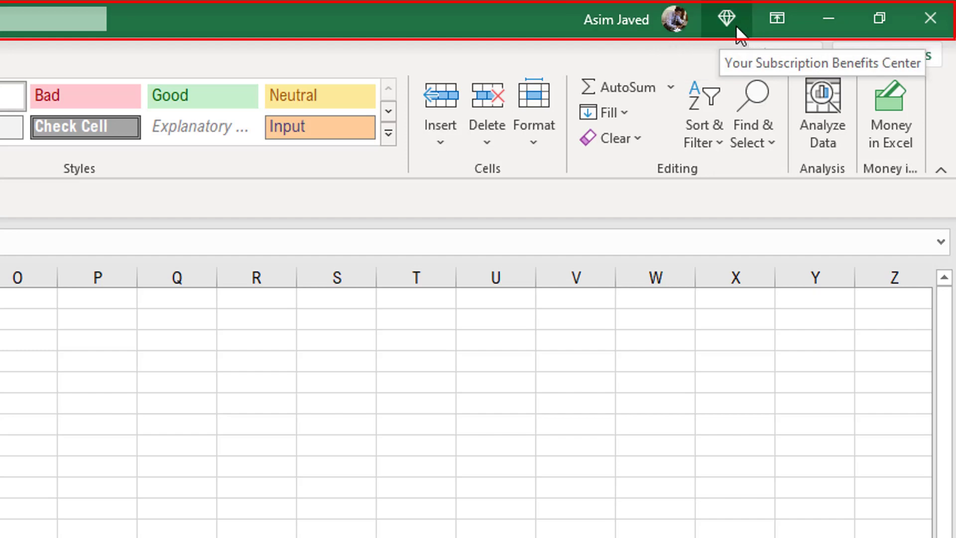
# Set the ribbon display to Auto-hide Ribbon, and hide the temporarily revealed ribbon again from the cell area
pyautogui.click(773, 23)
pyautogui.press('Escape')
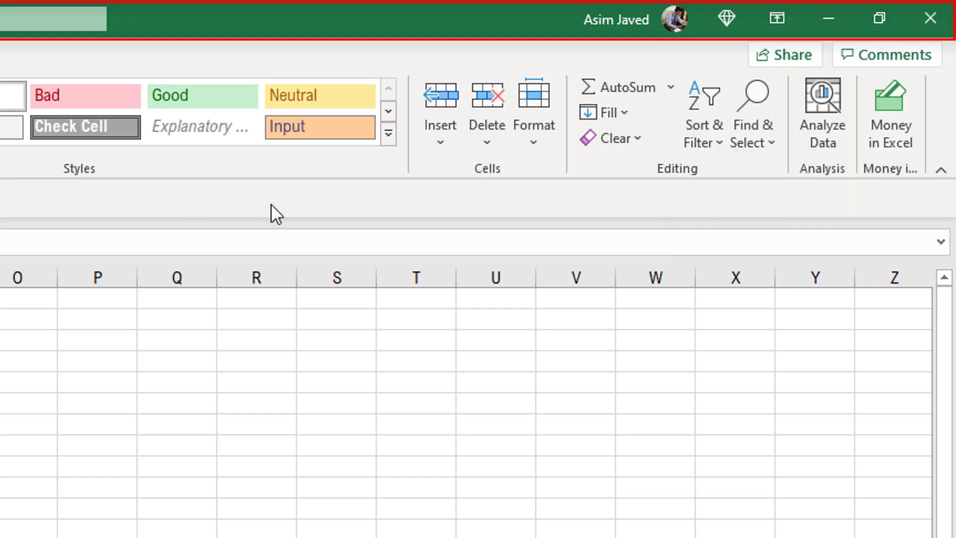
pyautogui.click(779, 22)
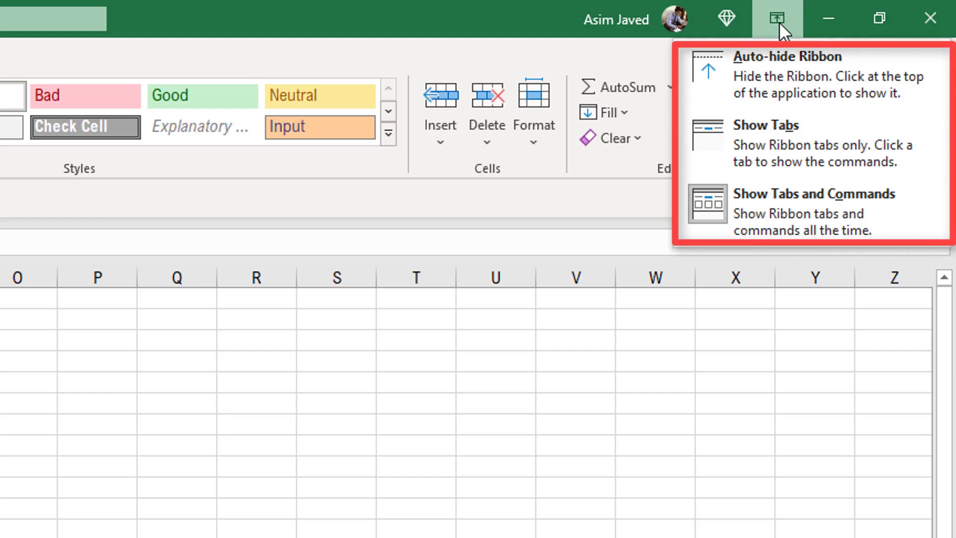
pyautogui.click(779, 22)
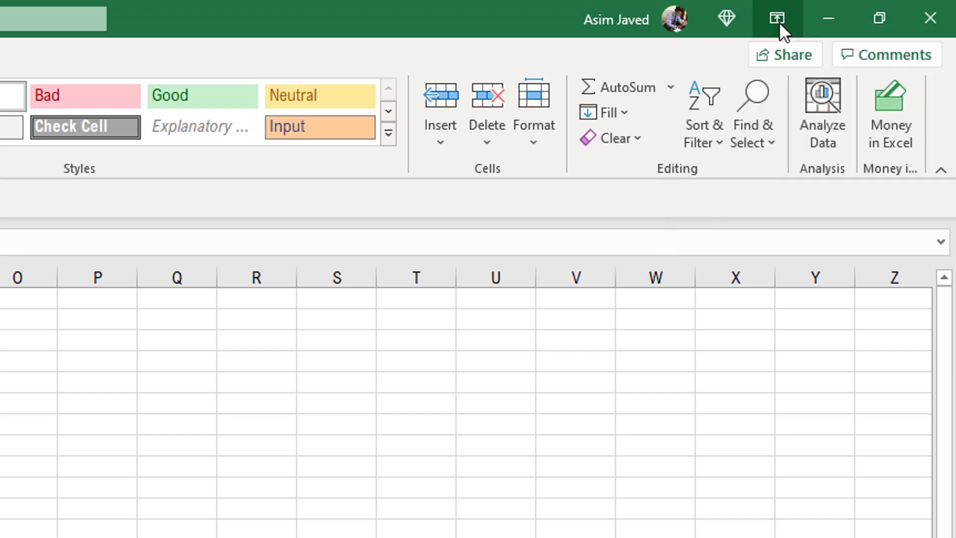
pyautogui.click(779, 22)
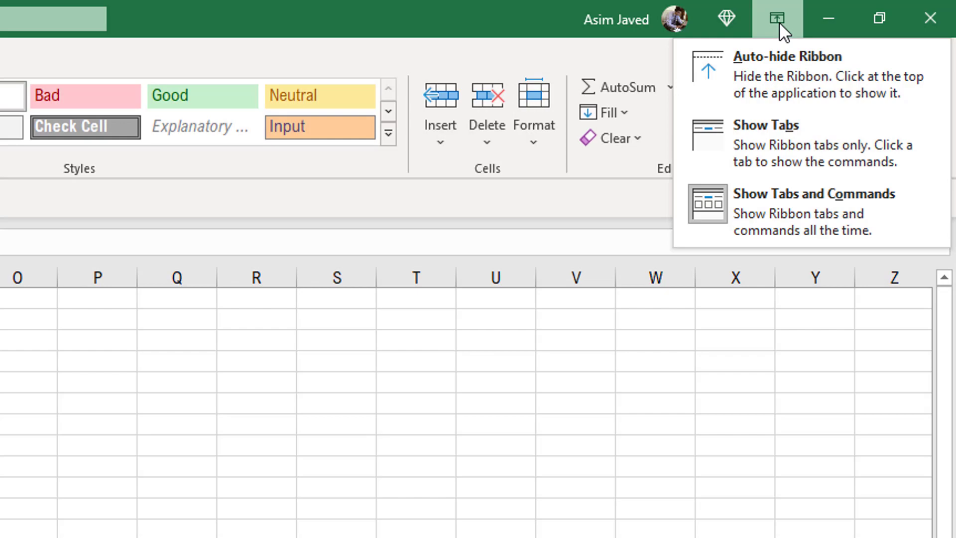
pyautogui.click(785, 70)
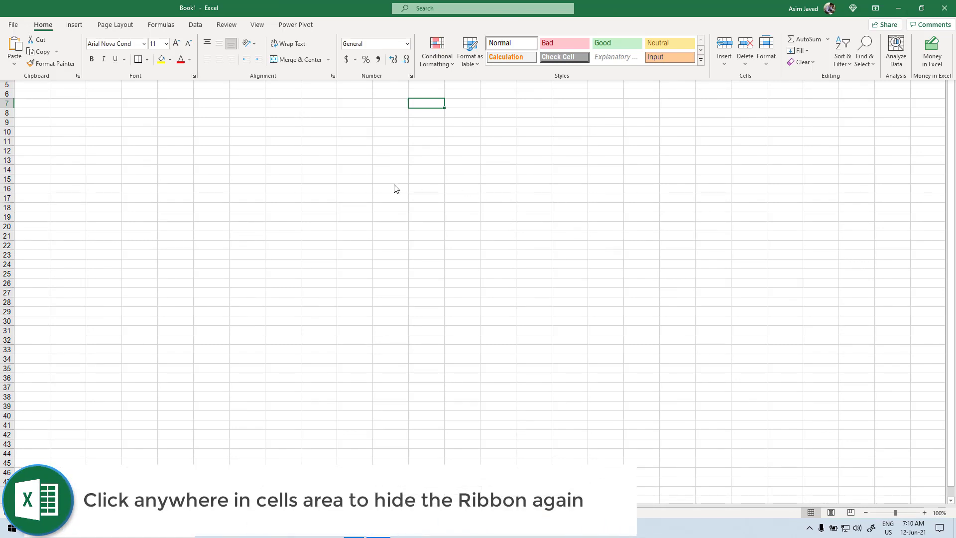
pyautogui.click(443, 193)
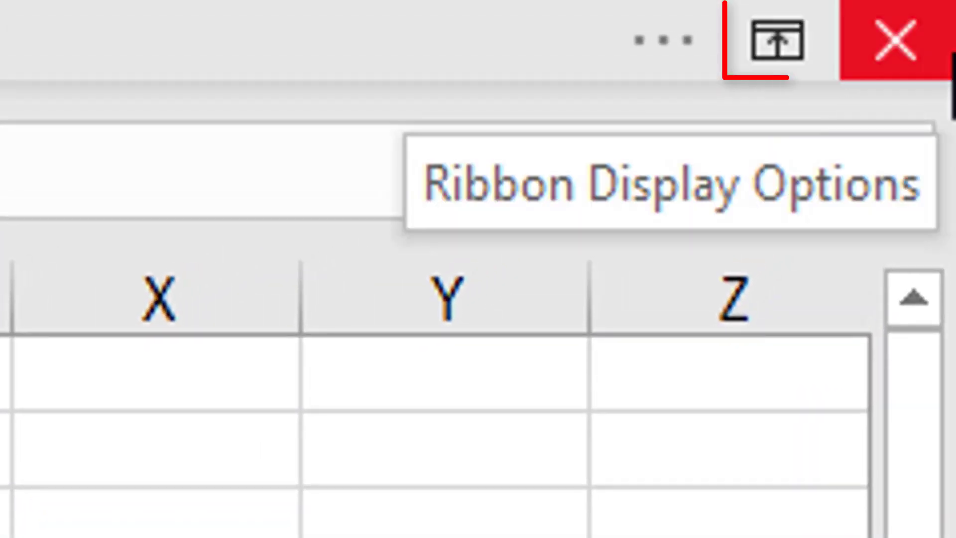
# Set the ribbon display to Show Tabs and Commands and select cell K7
pyautogui.click(778, 57)
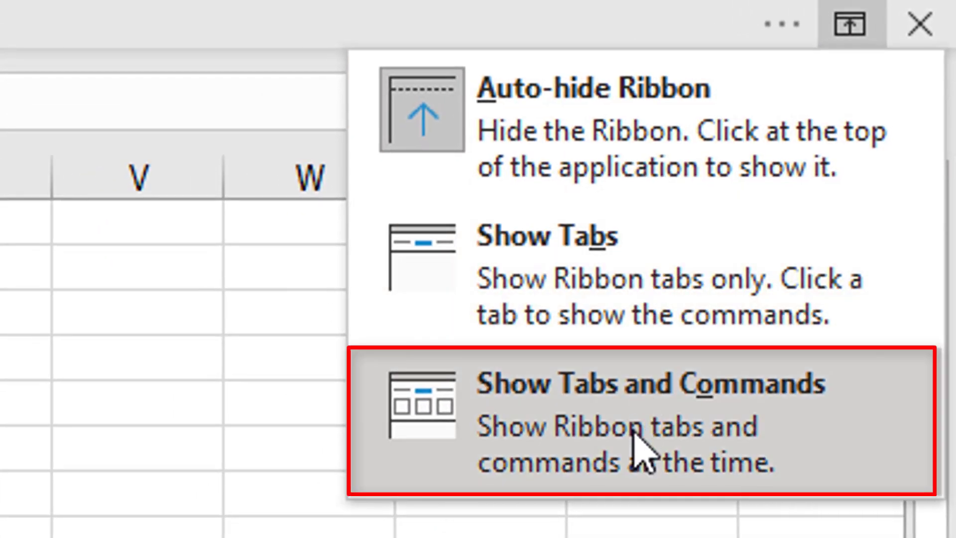
pyautogui.click(642, 448)
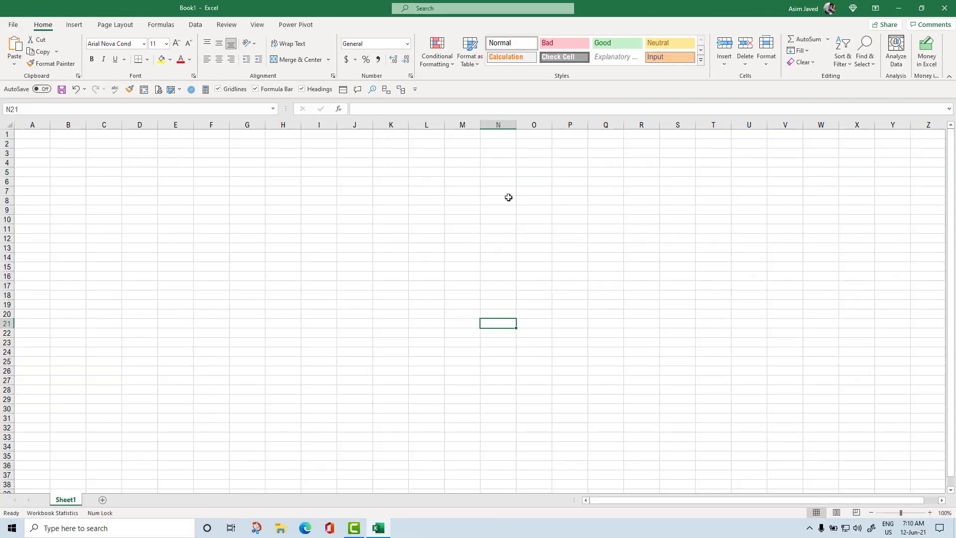
pyautogui.doubleClick(508, 198)
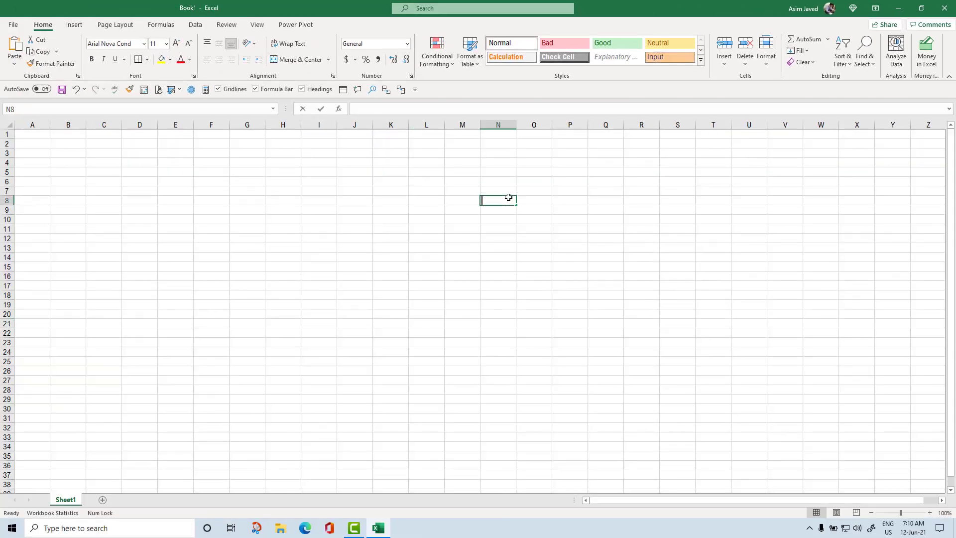
pyautogui.click(392, 194)
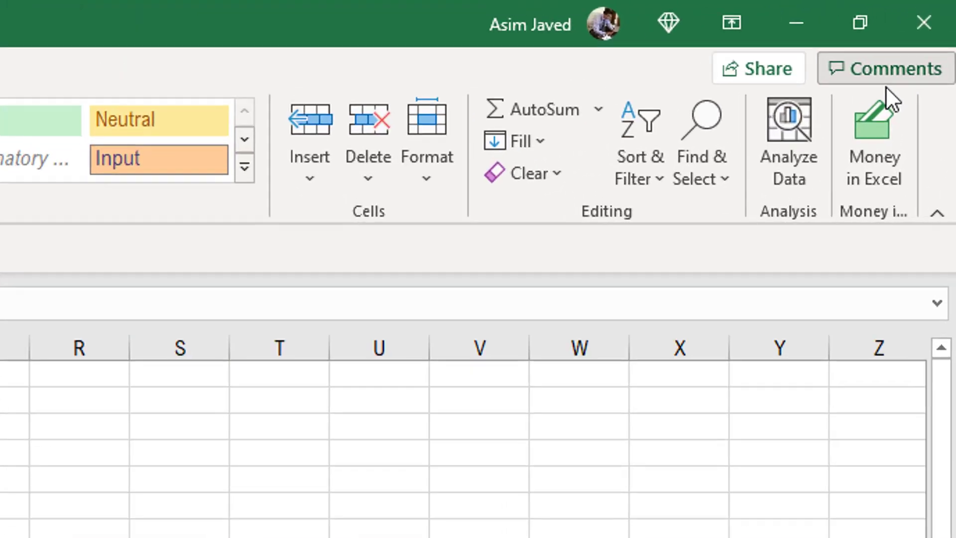
# Set the ribbon display to Show Tabs, temporarily reveal the Home commands and collapse them again
pyautogui.click(731, 23)
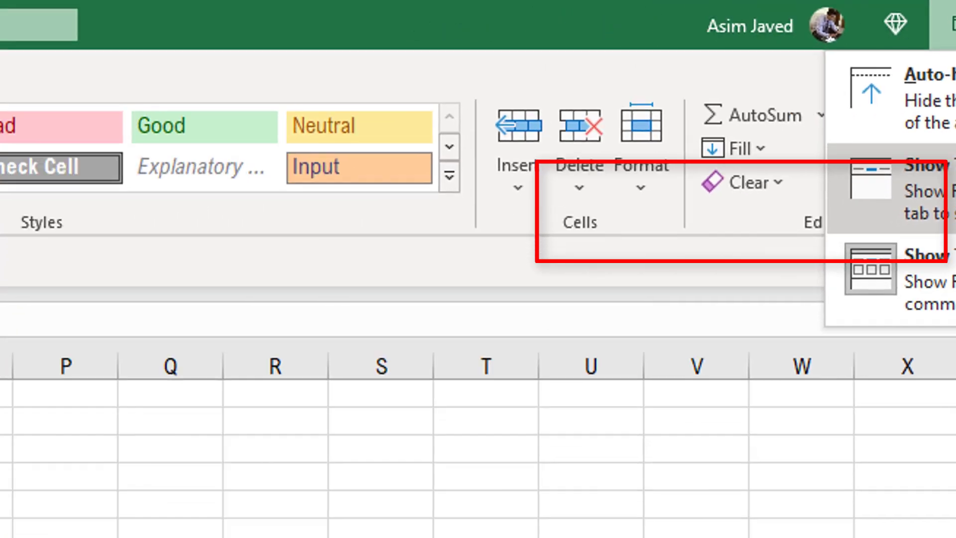
pyautogui.click(756, 226)
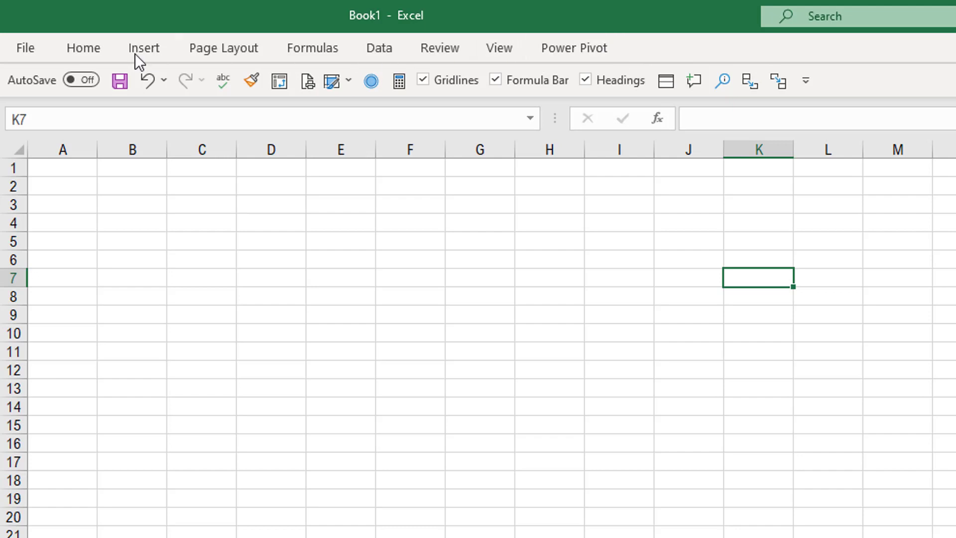
pyautogui.click(79, 52)
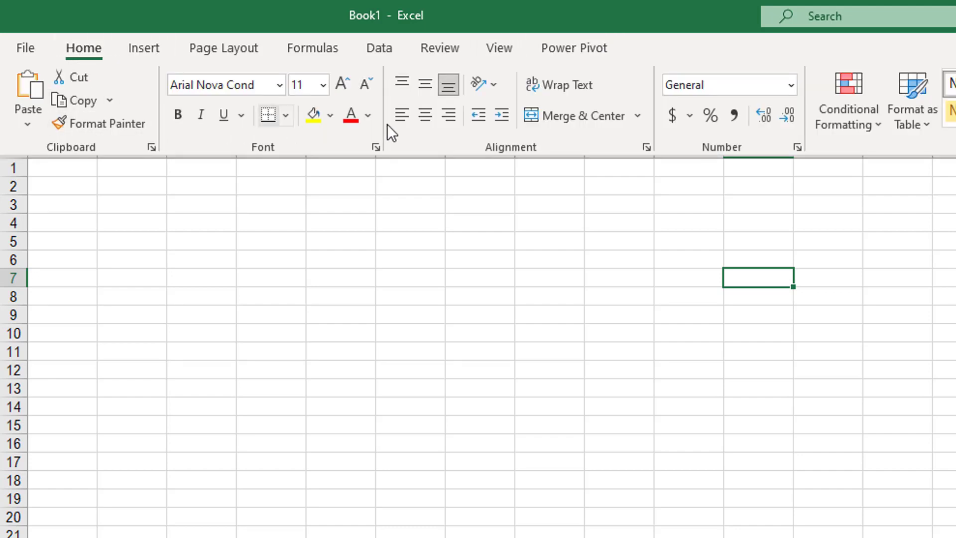
pyautogui.click(614, 263)
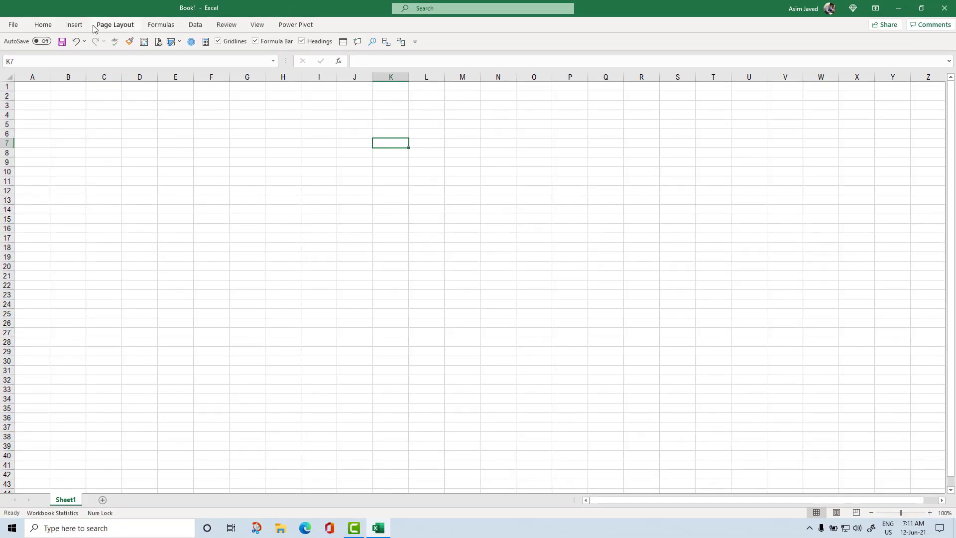
# Restore the full ribbon with the Show Tabs and Commands display option
pyautogui.click(113, 28)
pyautogui.click(875, 8)
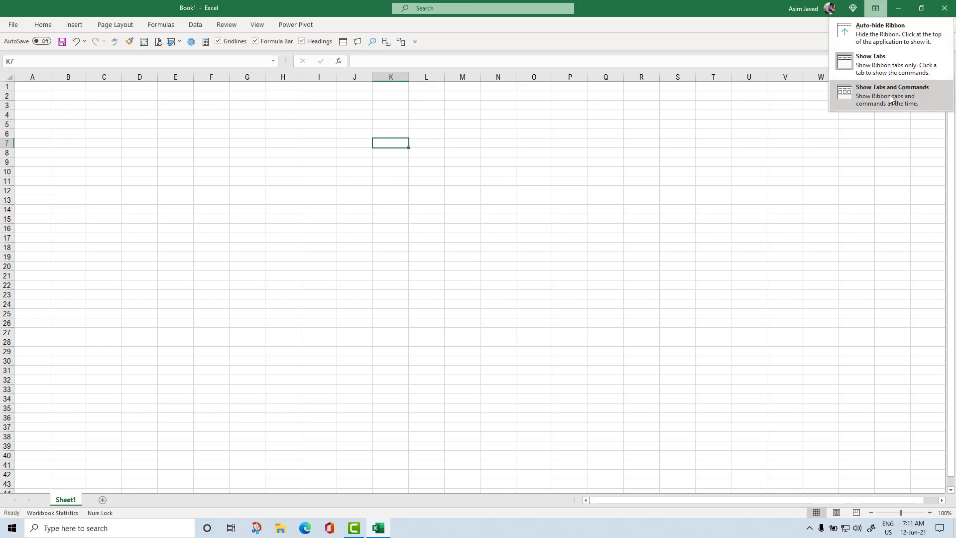
pyautogui.click(890, 99)
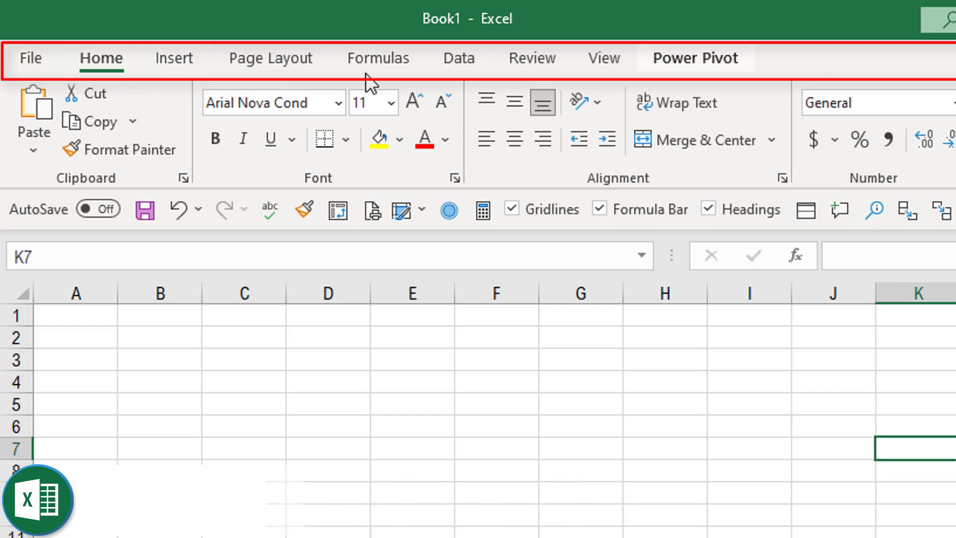
# Look over the Insert and Home command groups and apply the Comma style to cell K7
pyautogui.click(181, 61)
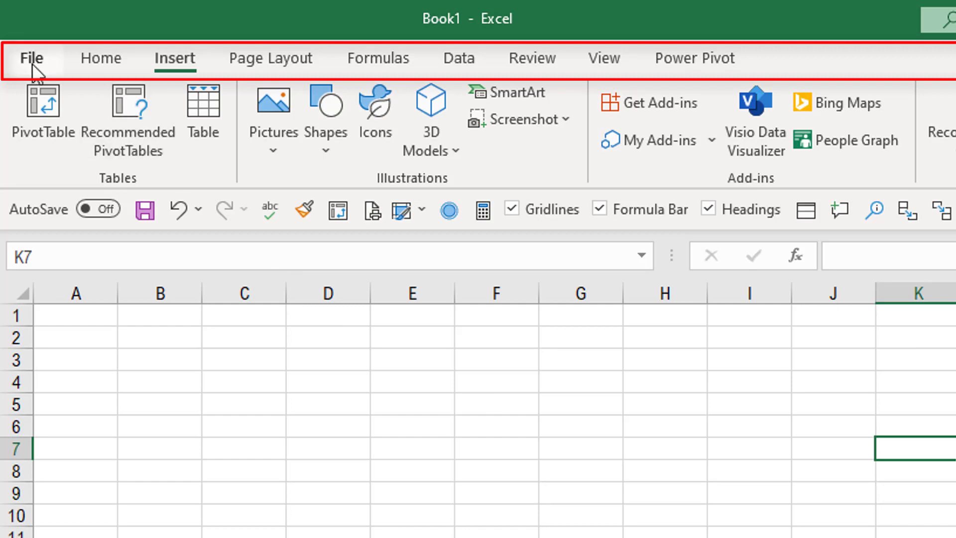
pyautogui.click(98, 59)
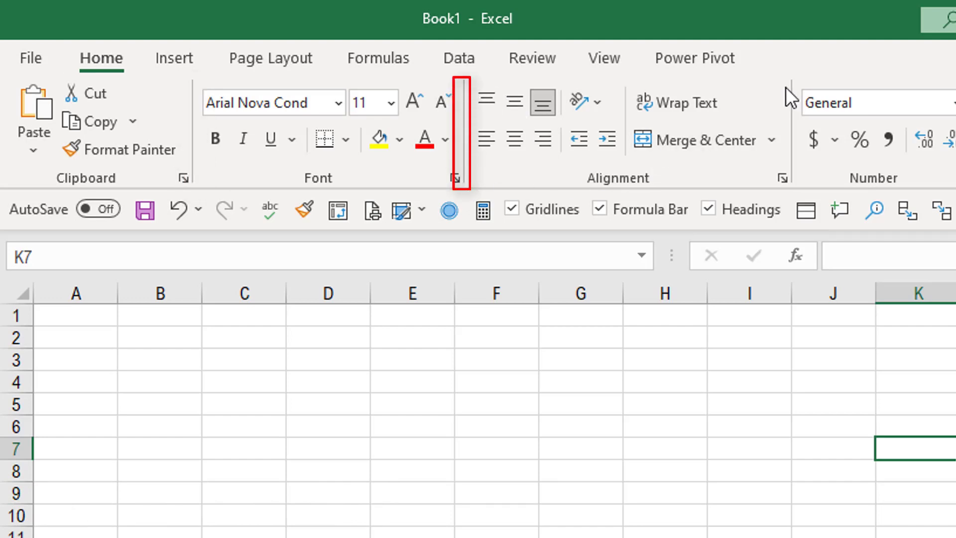
pyautogui.click(888, 140)
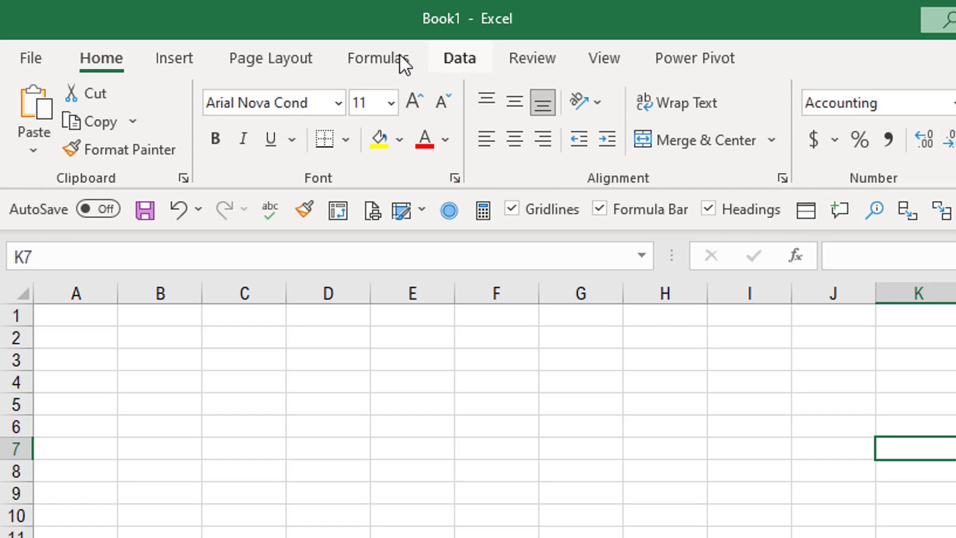
# Examine the Formulas command groups and the underline options among the Home font commands
pyautogui.click(385, 56)
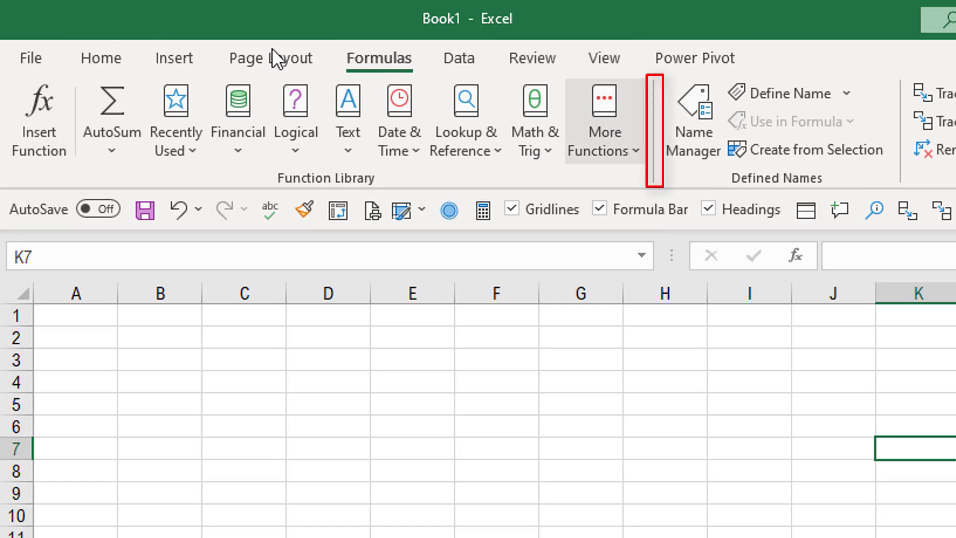
pyautogui.click(101, 59)
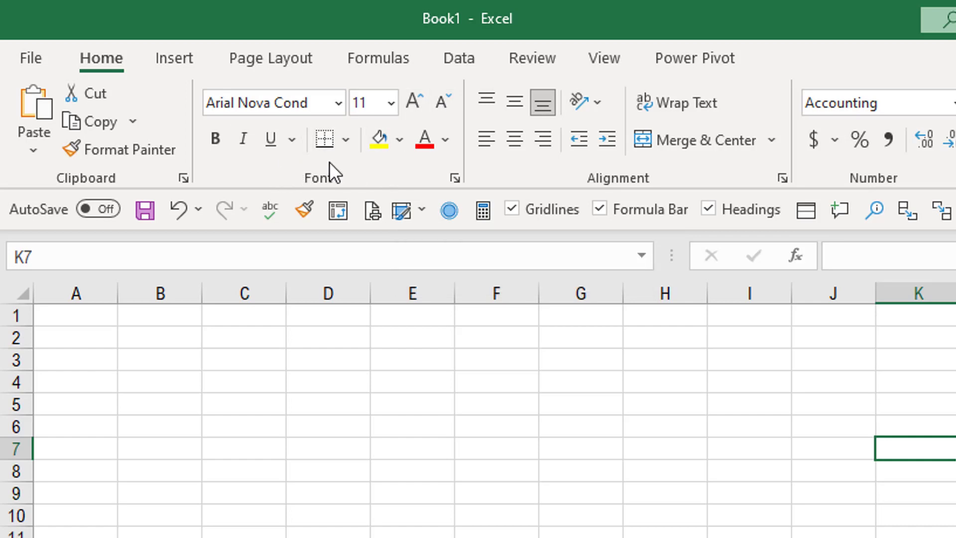
pyautogui.click(292, 146)
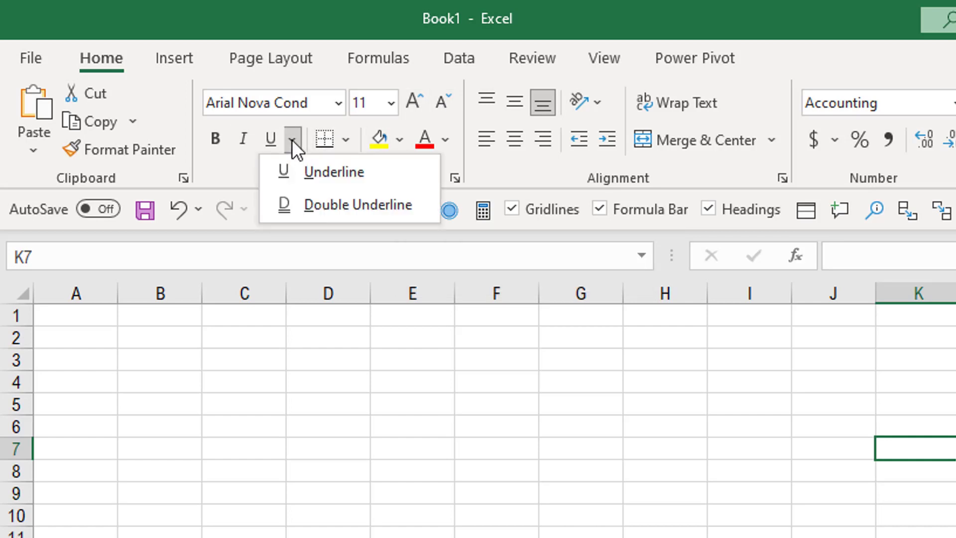
pyautogui.click(483, 419)
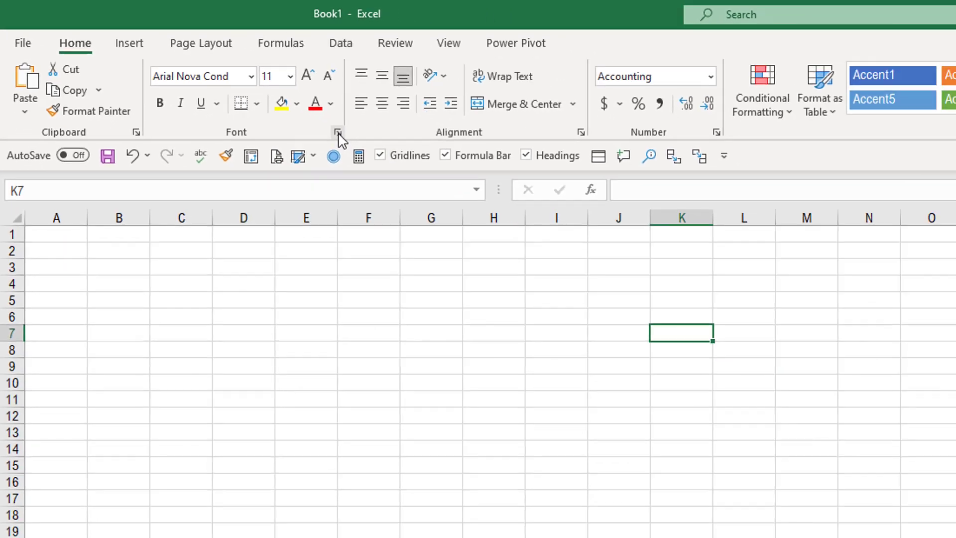
# Examine the font settings in the Format Cells dialog for cell K7, and open the paste options
pyautogui.click(454, 178)
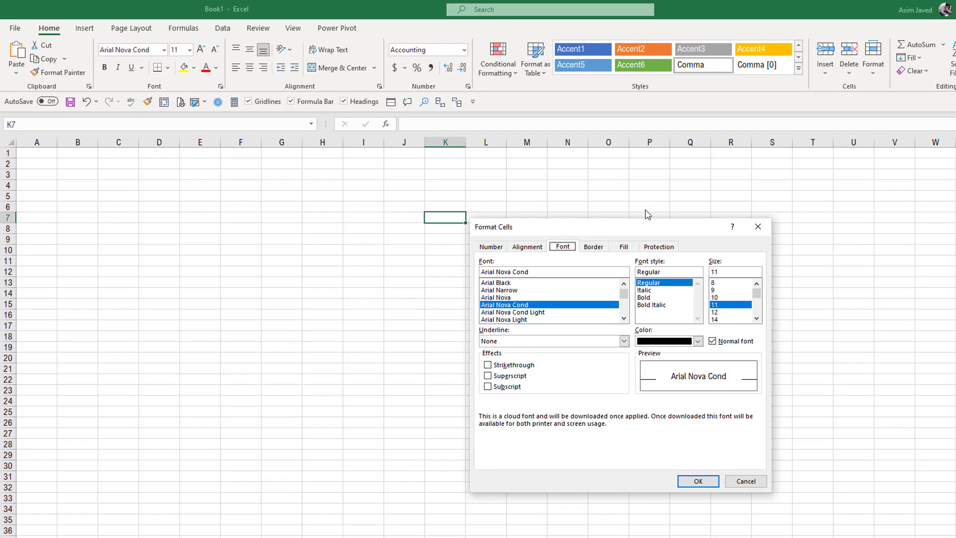
pyautogui.moveTo(599, 229); pyautogui.dragTo(282, 143)
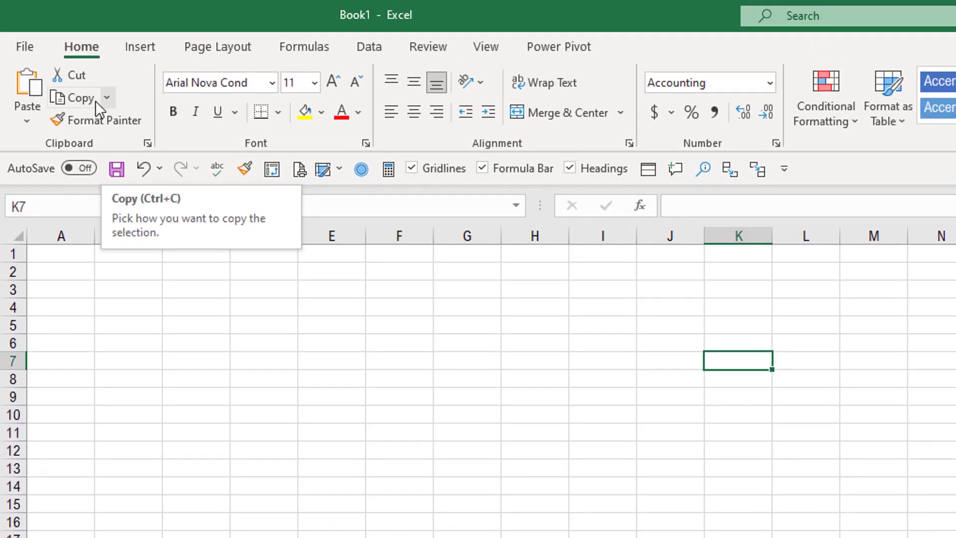
pyautogui.click(28, 121)
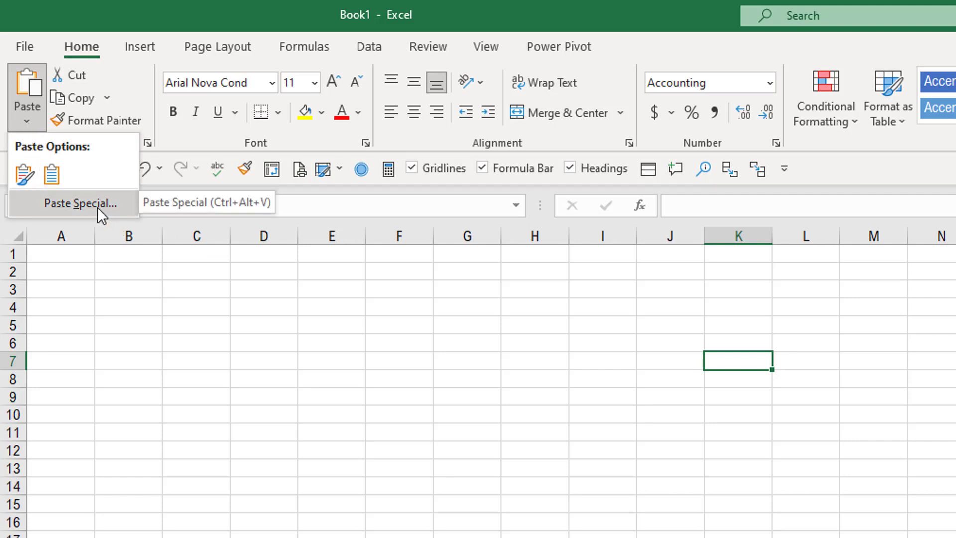
# Copy cell K7 with the Copy options and look over the Copy as Picture alternative
pyautogui.click(108, 98)
pyautogui.click(109, 98)
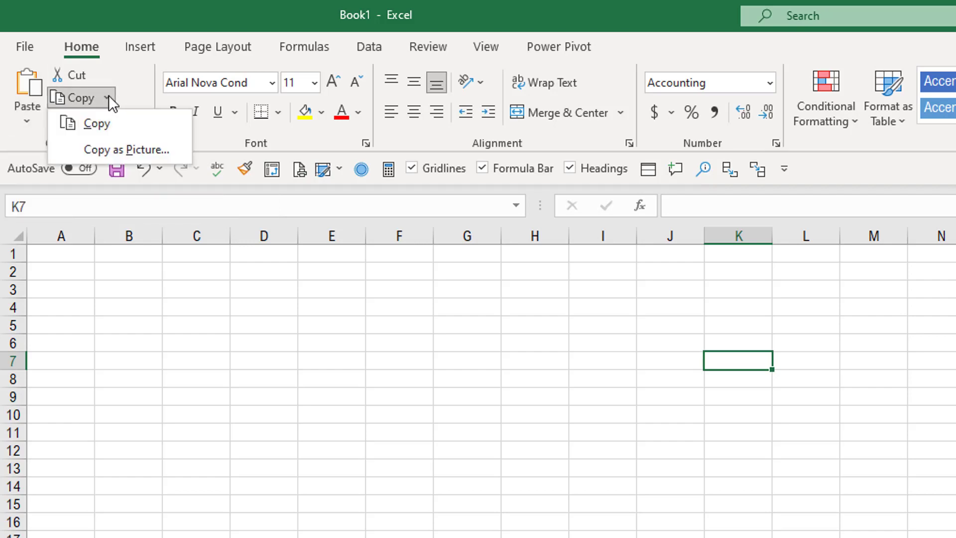
pyautogui.click(119, 120)
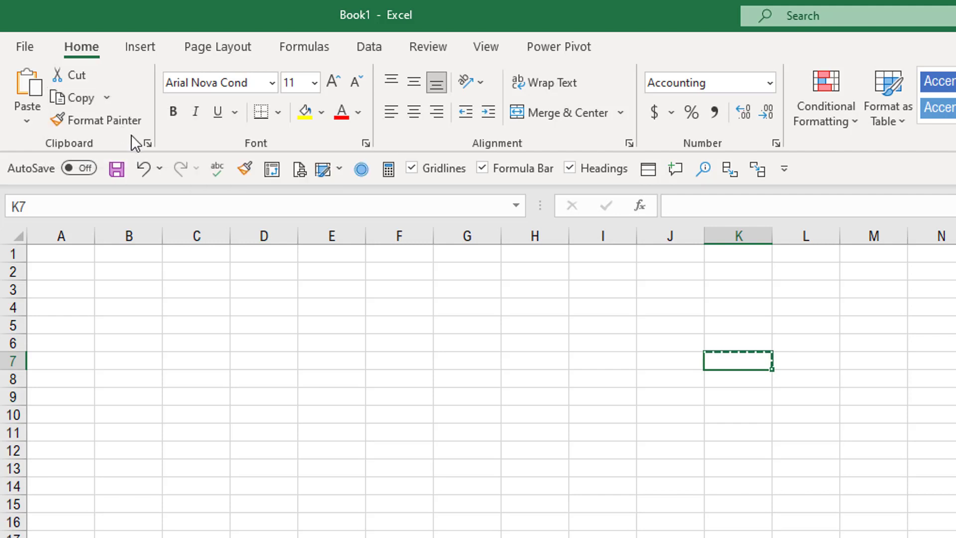
pyautogui.click(109, 97)
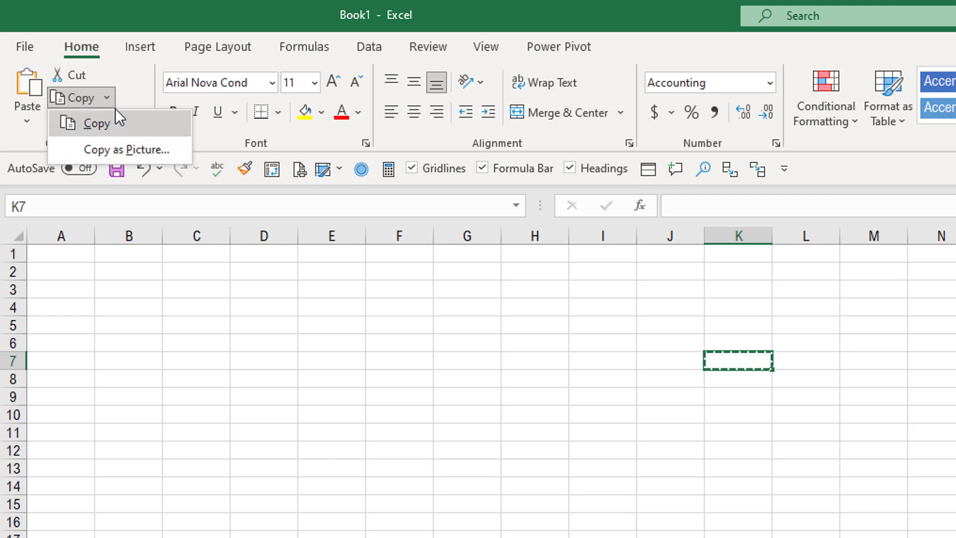
pyautogui.press('Escape')
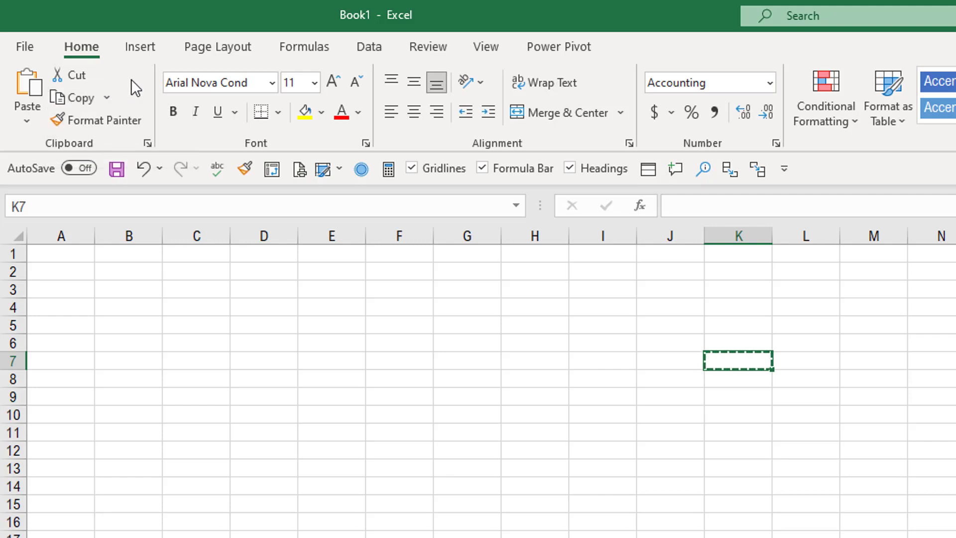
# Examine the drop-down options of the underline, borders, font color and copy commands
pyautogui.click(234, 114)
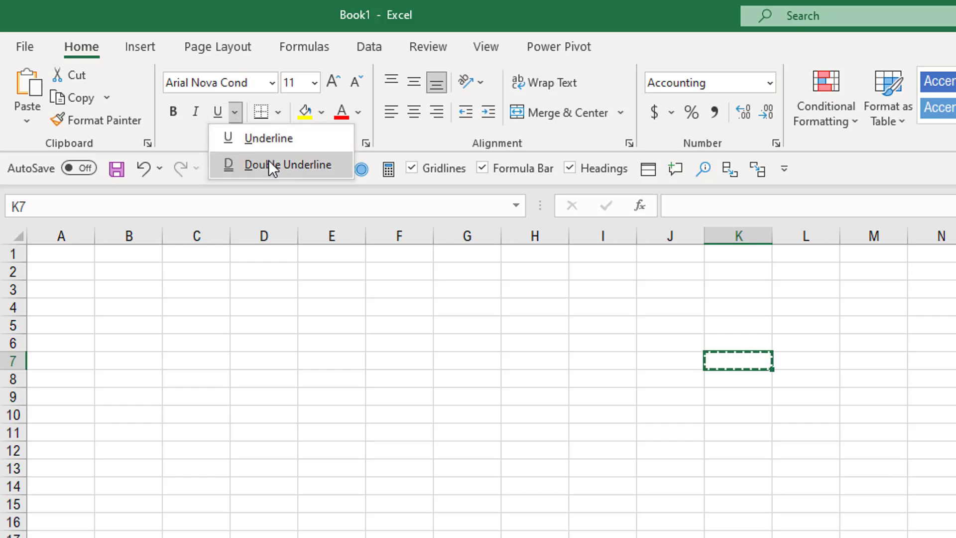
pyautogui.click(279, 113)
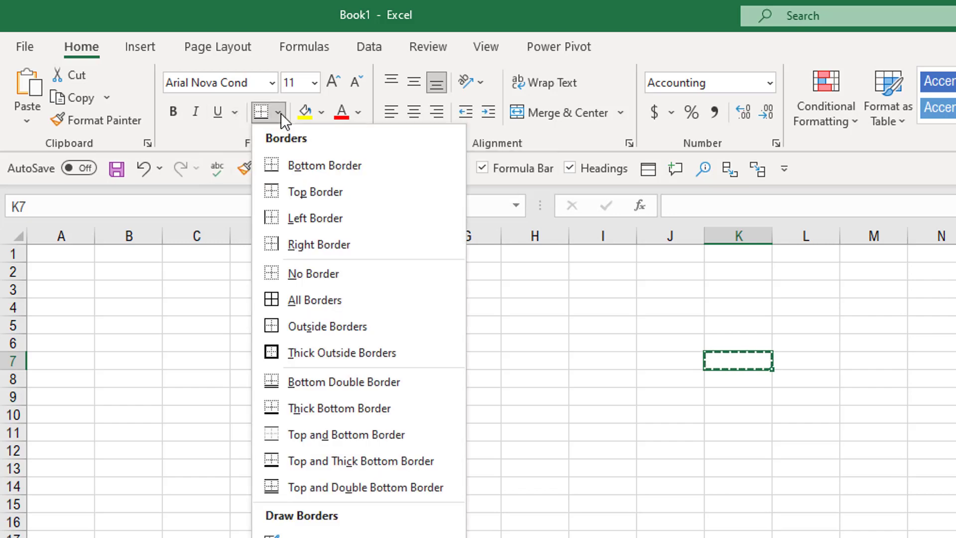
pyautogui.click(234, 114)
pyautogui.click(250, 367)
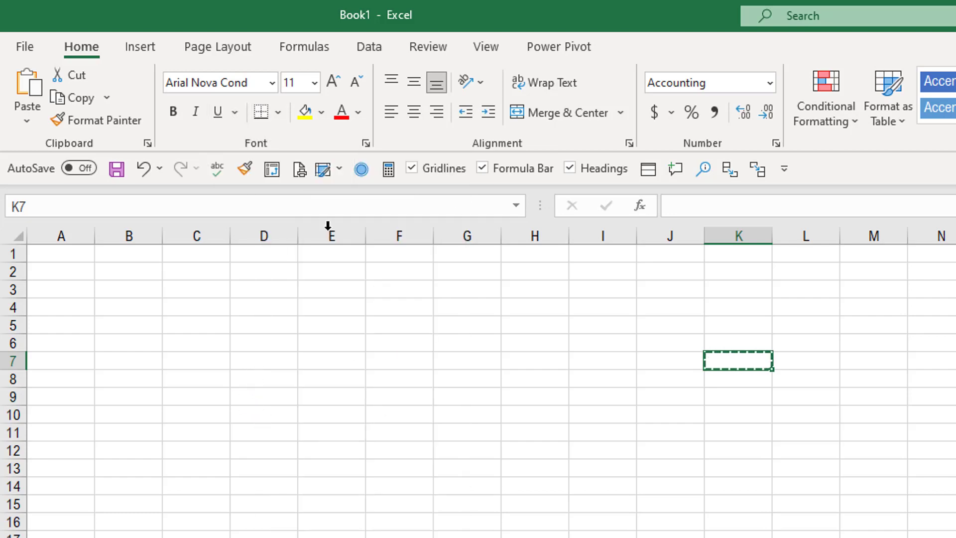
pyautogui.click(358, 112)
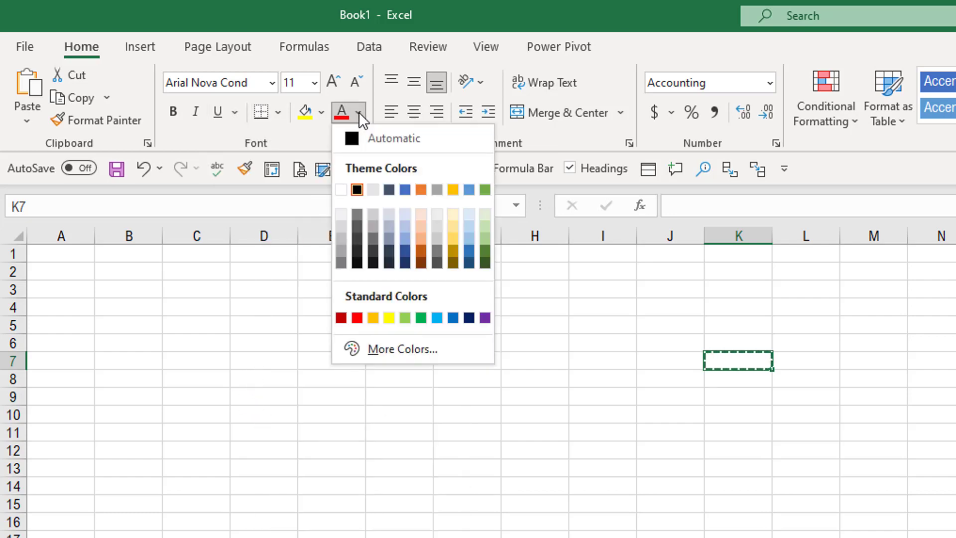
pyautogui.click(303, 243)
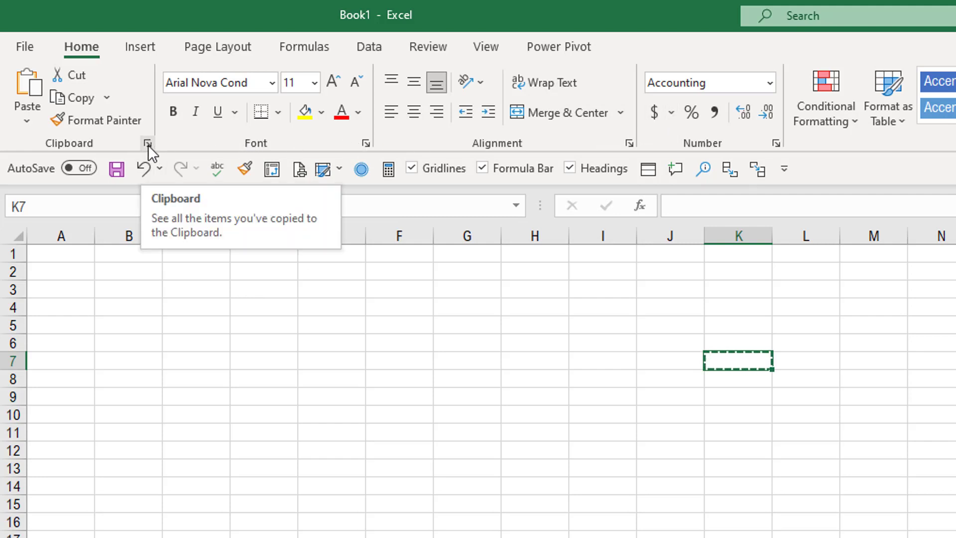
pyautogui.click(107, 98)
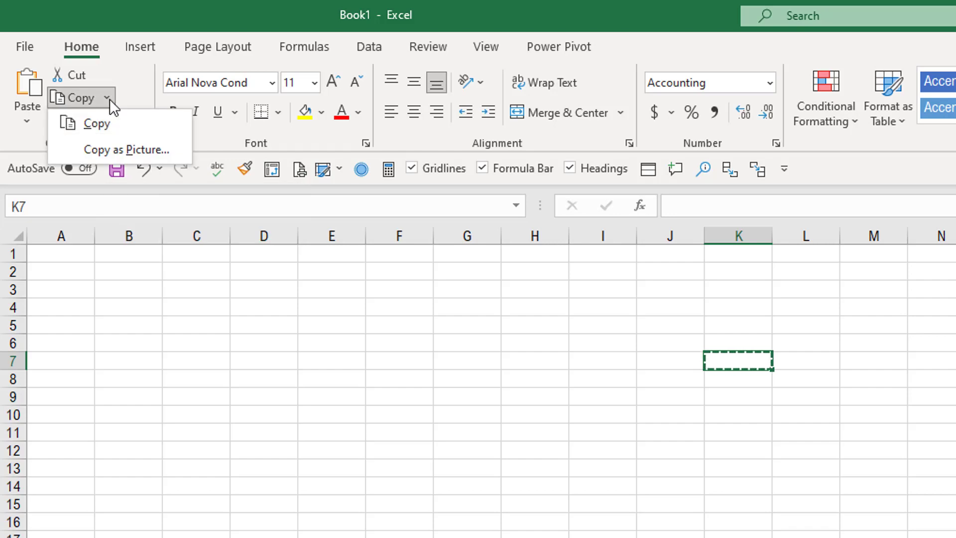
pyautogui.click(509, 310)
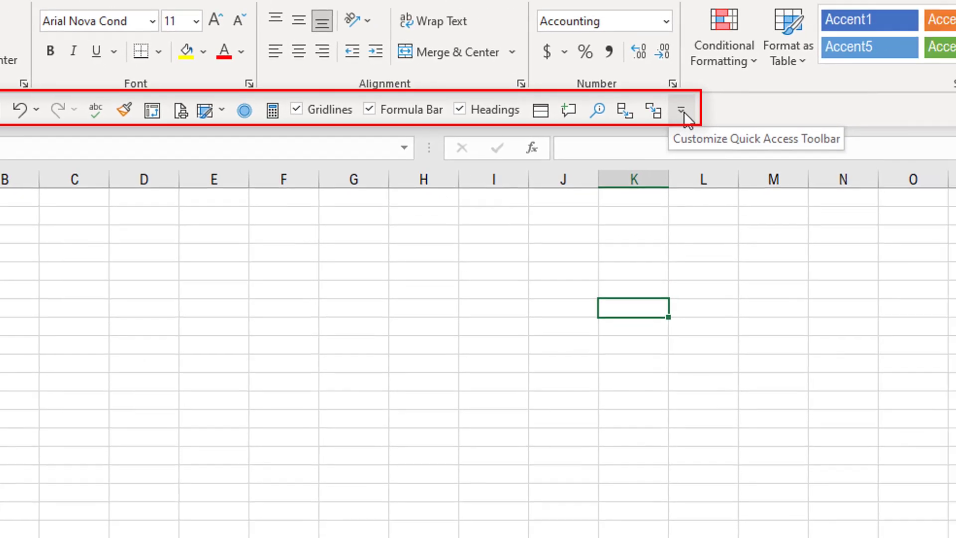
# Show the Quick Access Toolbar above the ribbon and apply Merge & Center to cell K7
pyautogui.click(812, 178)
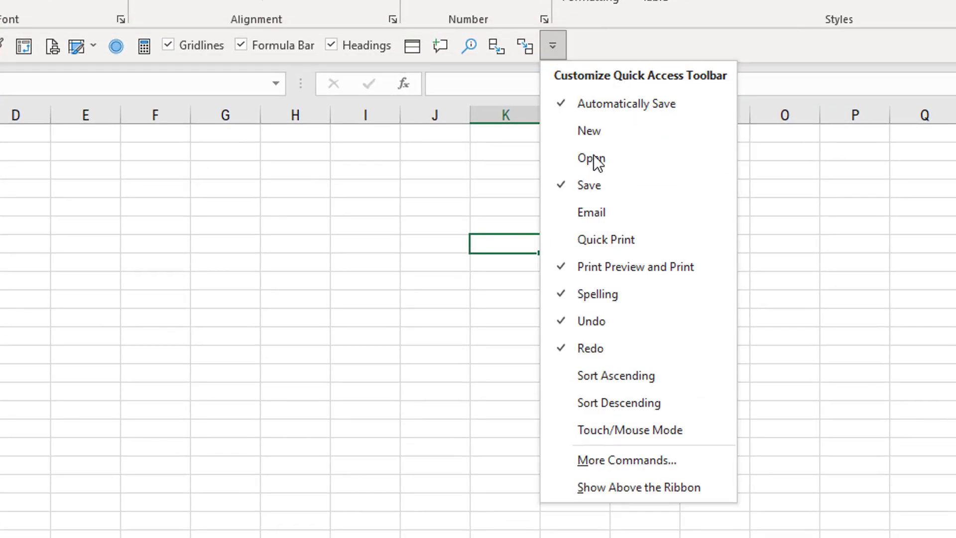
pyautogui.click(654, 487)
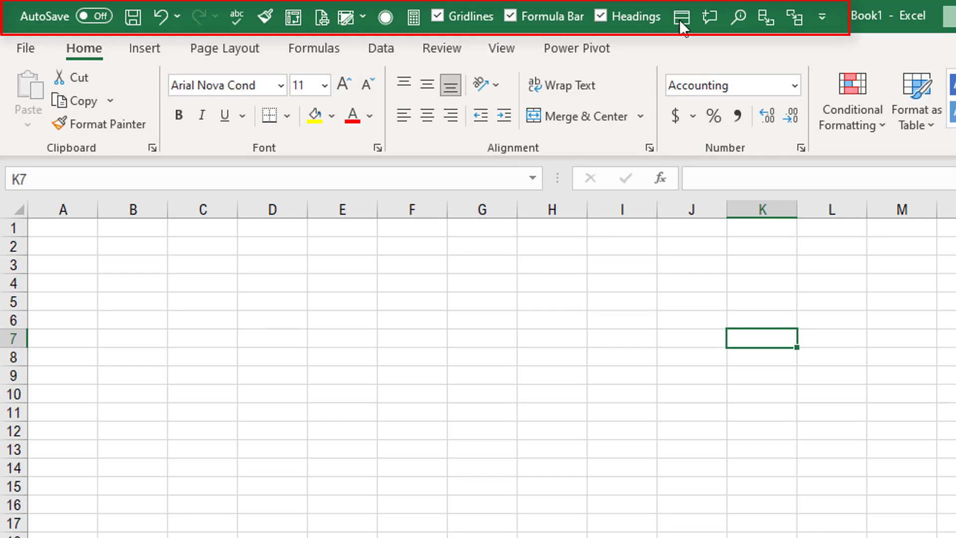
pyautogui.click(573, 120)
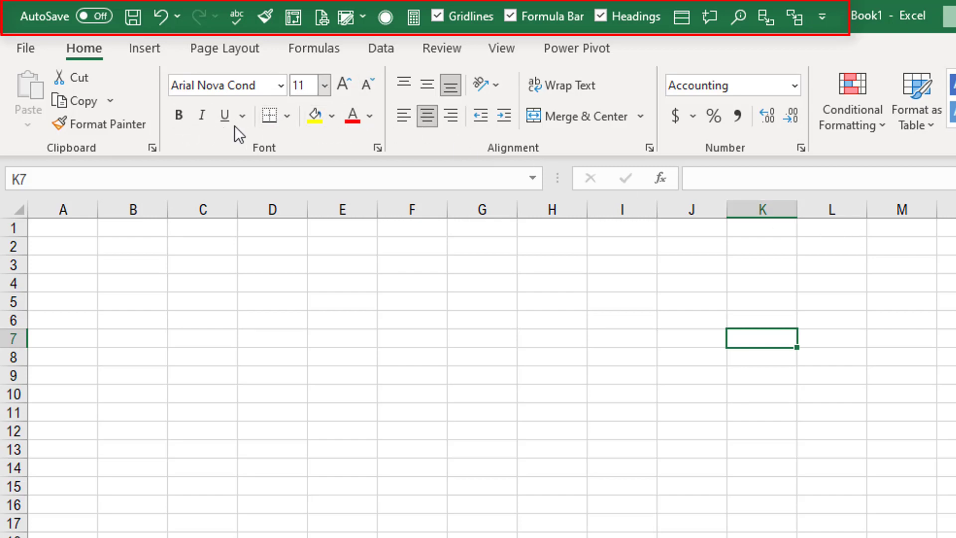
# Add the Bold command from the Font group to the Quick Access Toolbar
pyautogui.click(178, 117)
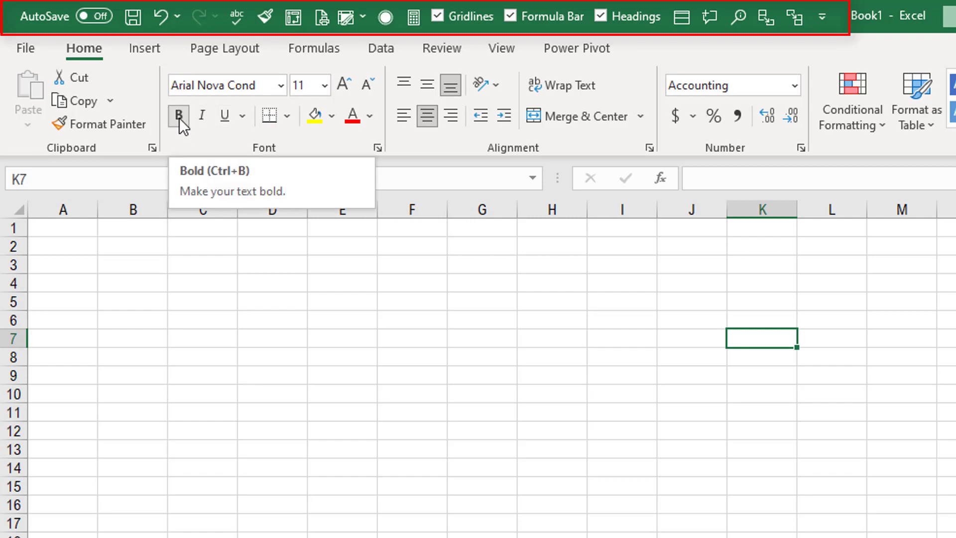
pyautogui.rightClick(178, 117)
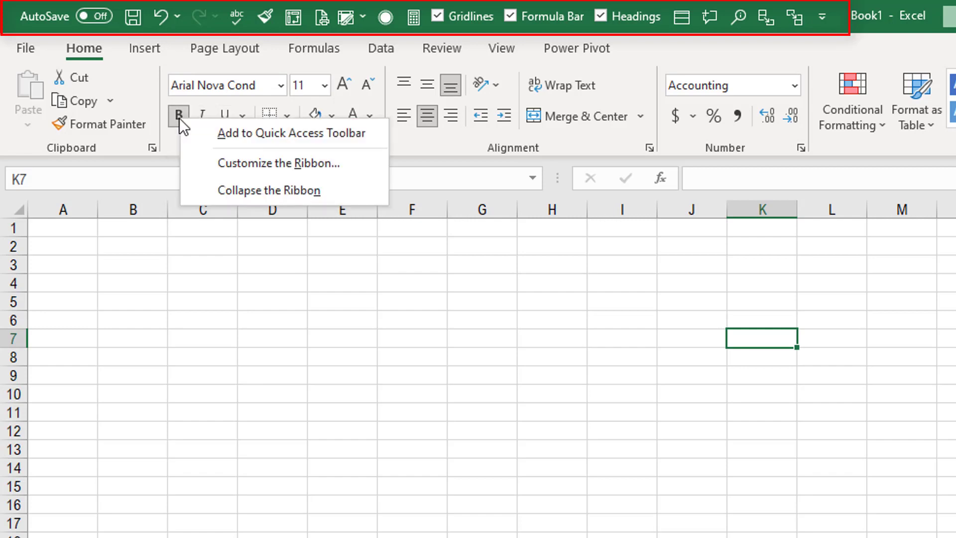
pyautogui.click(237, 133)
# Enter the text Islamabad in cell I9
pyautogui.click(625, 382)
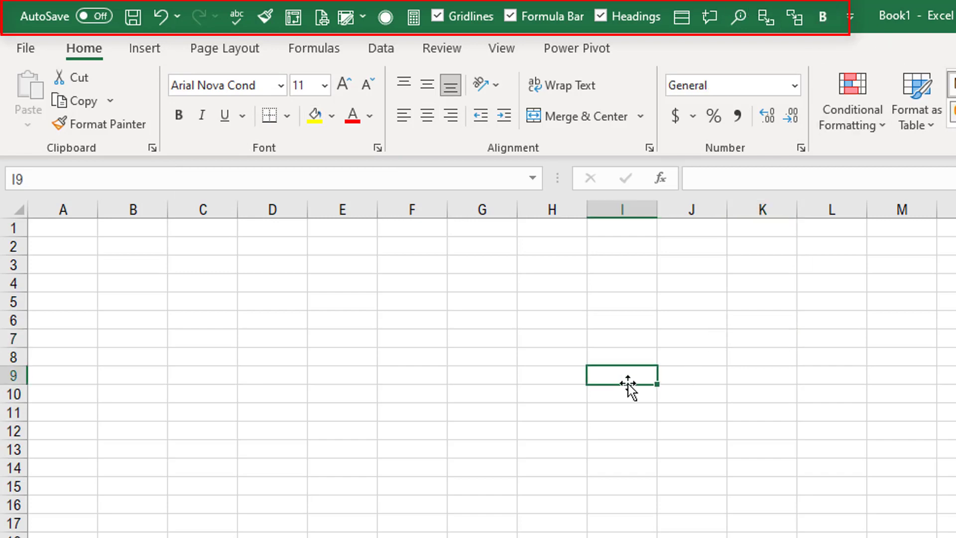
pyautogui.write('Islamabad')
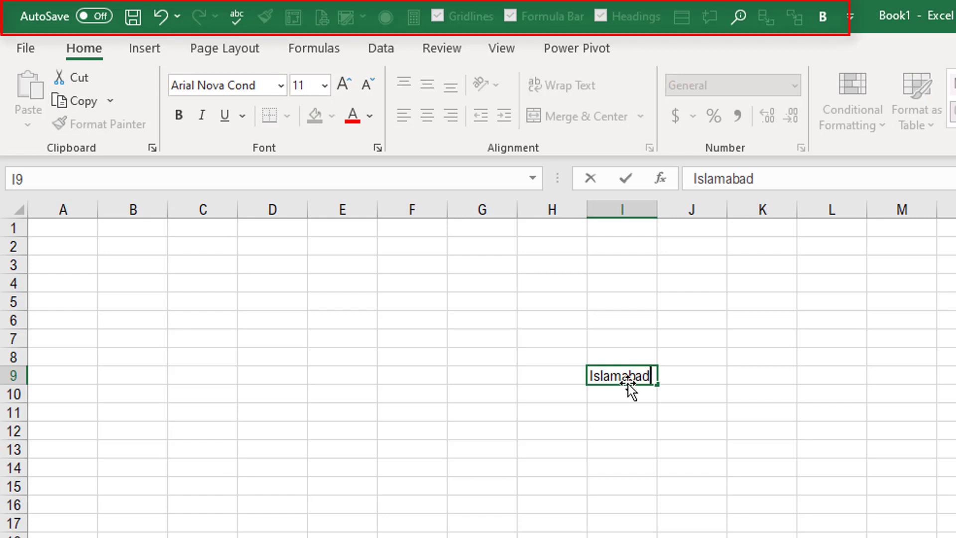
pyautogui.press('Return')
# Make cell I9 bold with the Quick Access Toolbar command while the Formulas commands are displayed
pyautogui.click(641, 377)
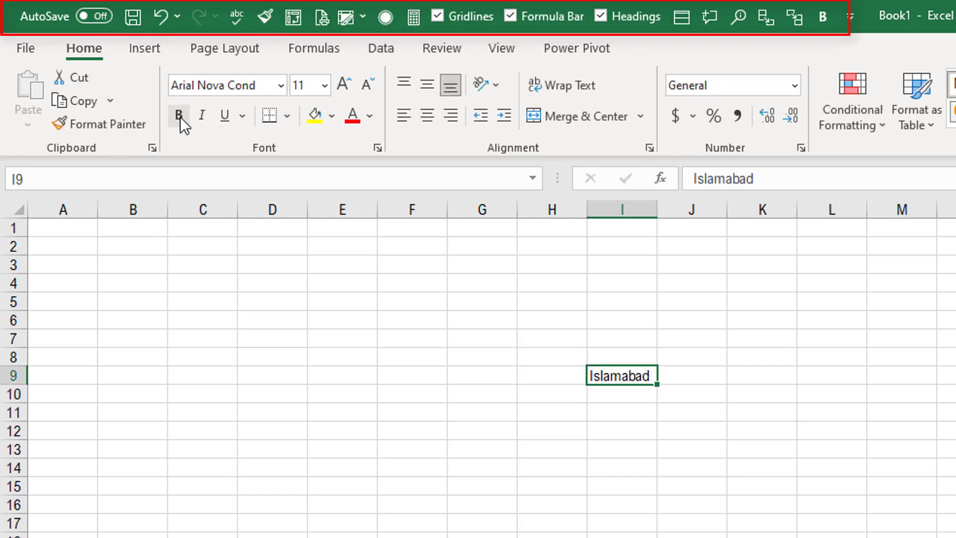
pyautogui.click(340, 48)
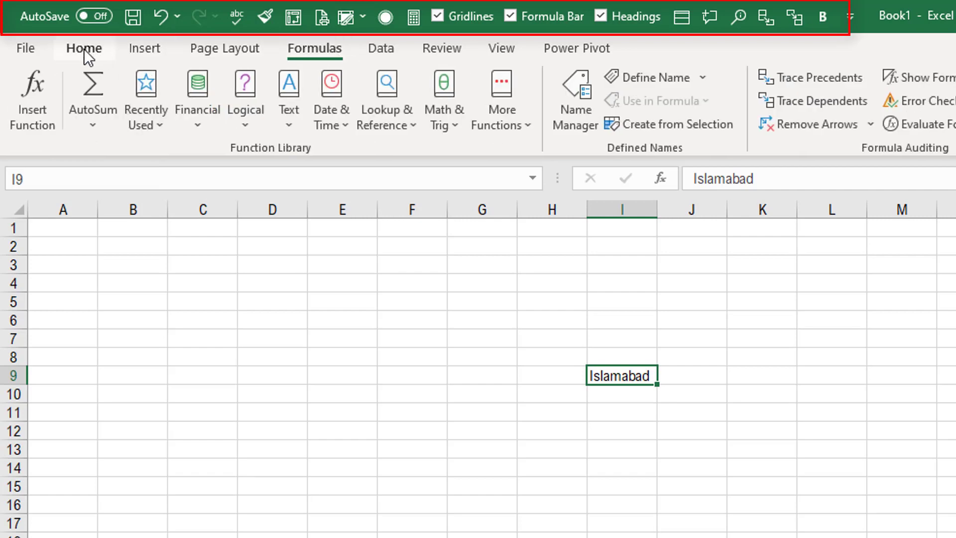
pyautogui.click(823, 17)
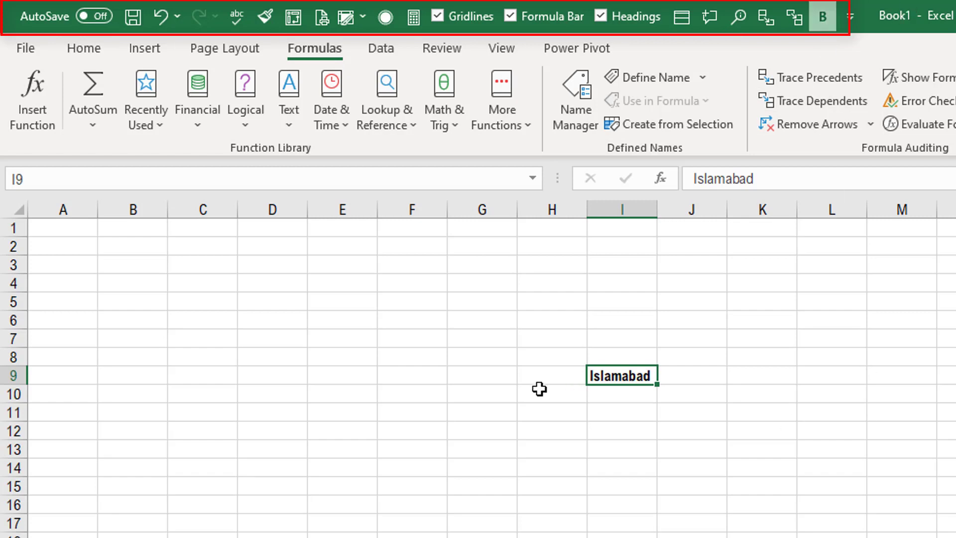
pyautogui.click(542, 363)
# From cell A1, display and examine the access keys of the ribbon and Quick Access Toolbar commands
pyautogui.click(80, 231)
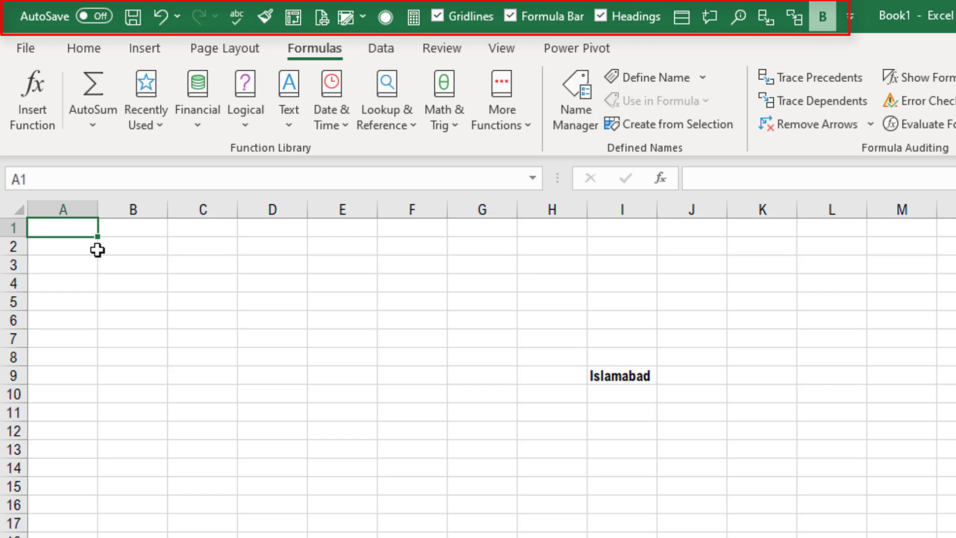
pyautogui.press('alt')
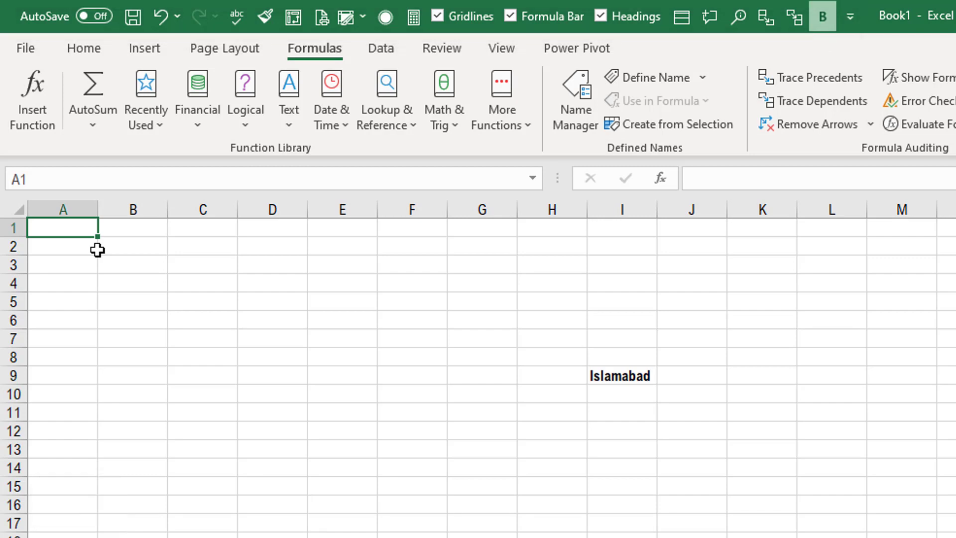
pyautogui.press('alt')
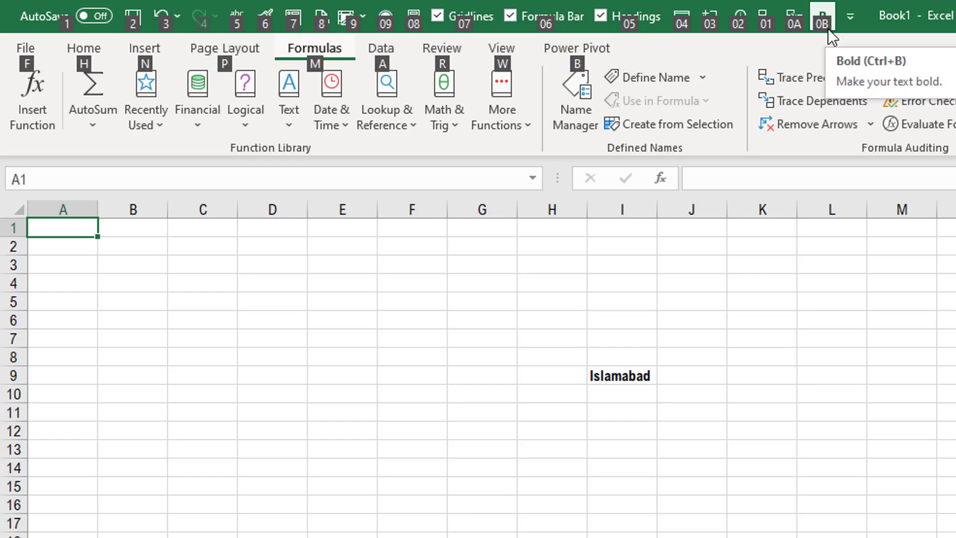
pyautogui.click(792, 301)
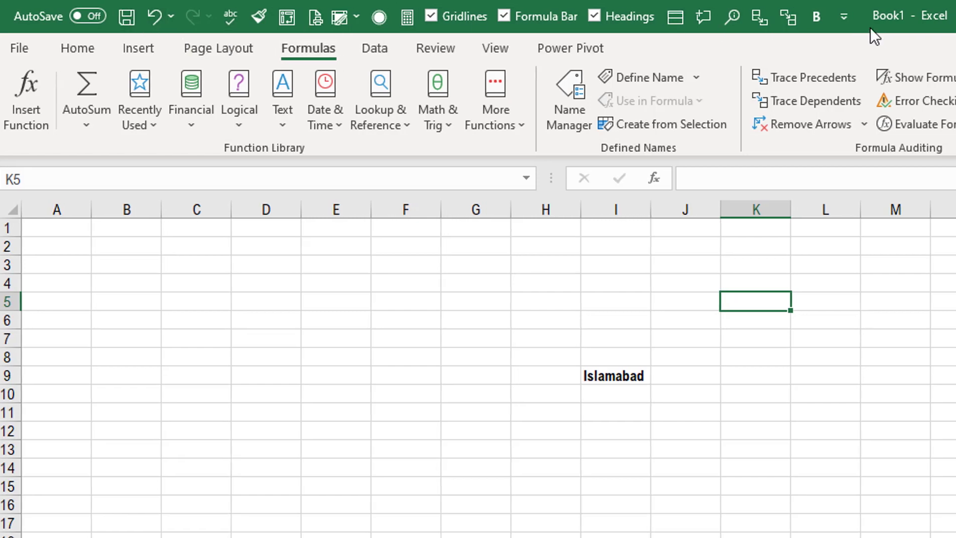
# Remove AutoSave from the Quick Access Toolbar commands in Excel Options
pyautogui.click(535, 18)
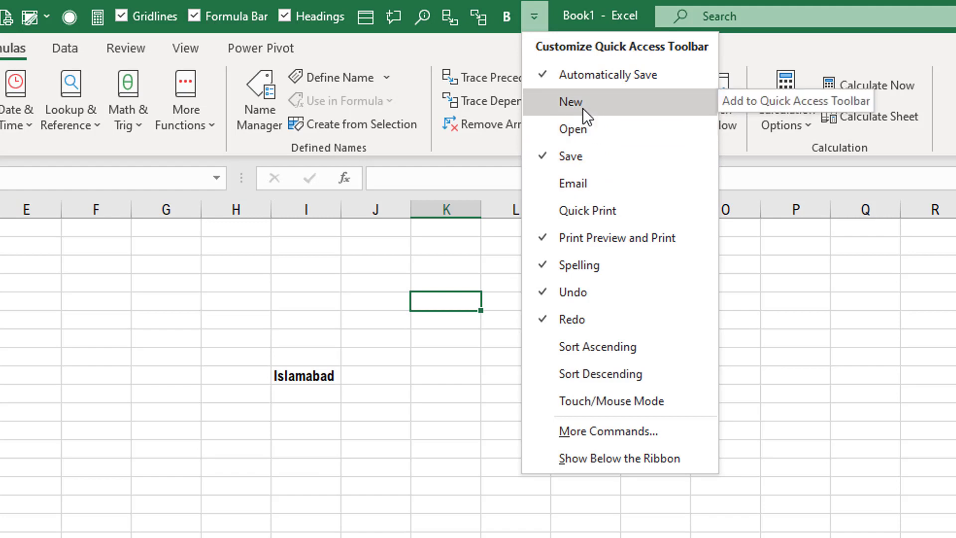
pyautogui.click(628, 433)
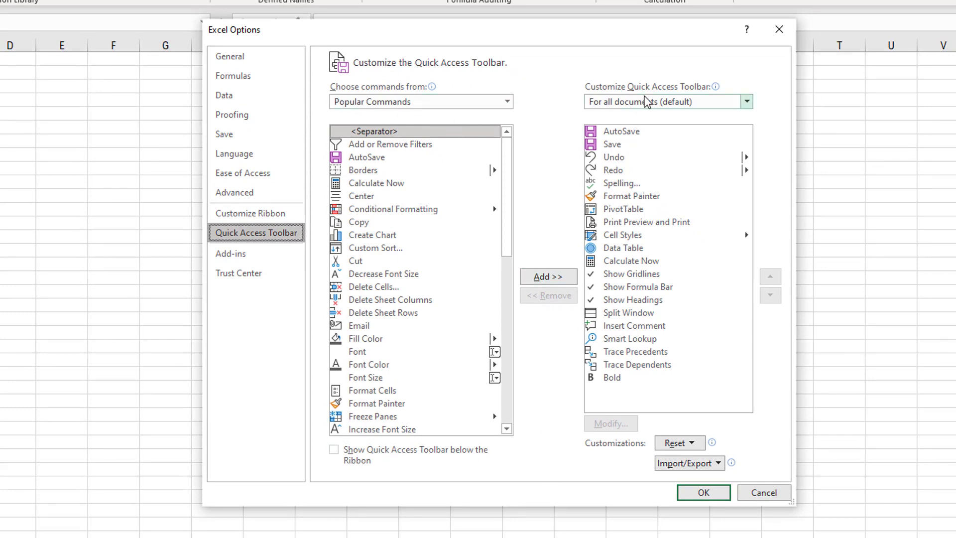
pyautogui.click(621, 133)
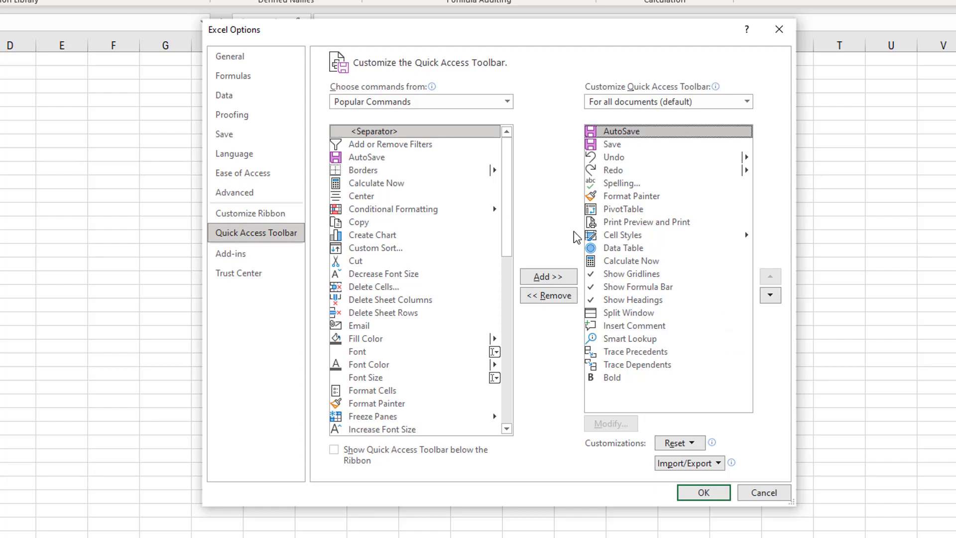
pyautogui.click(568, 301)
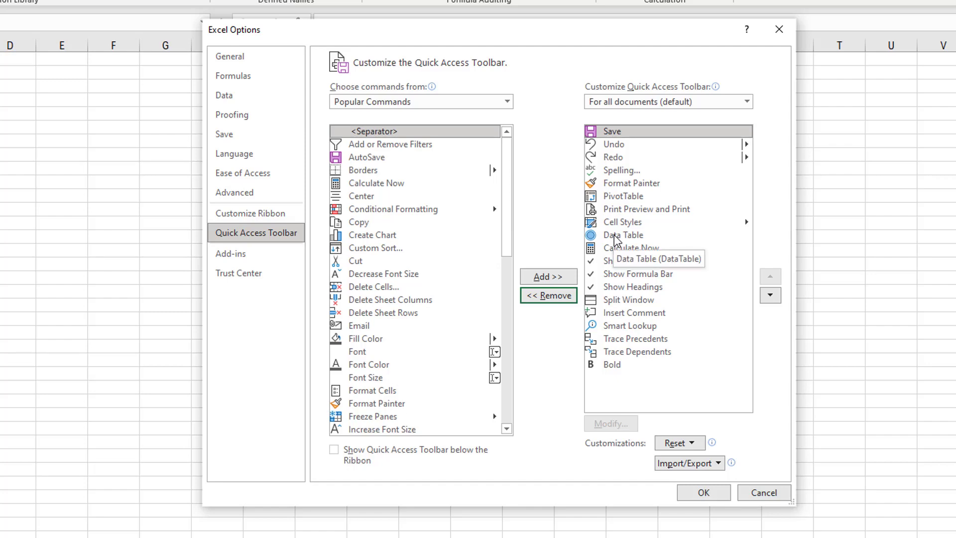
# Move Bold to first place in the Quick Access Toolbar command list and apply the customization
pyautogui.click(625, 363)
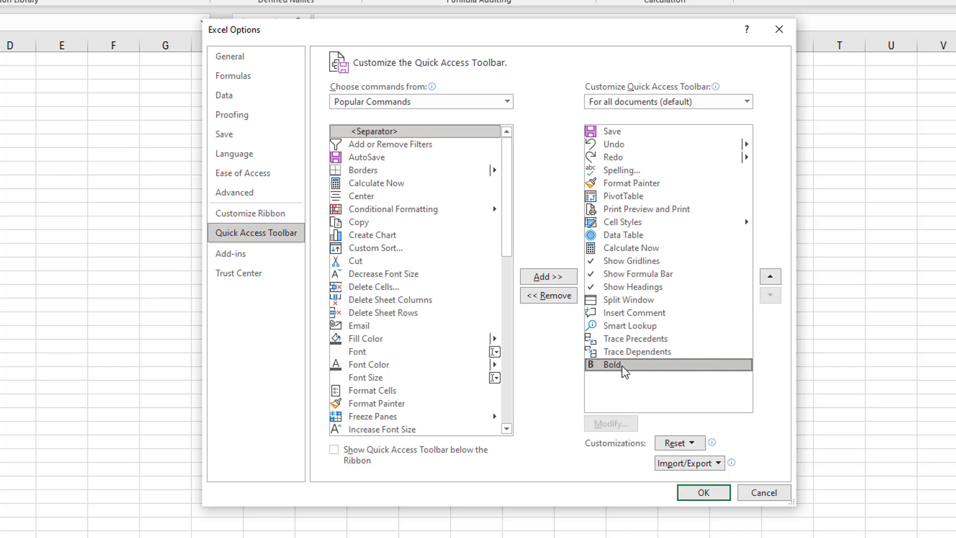
pyautogui.click(770, 277)
pyautogui.click(771, 276)
pyautogui.click(771, 277)
pyautogui.click(771, 277)
pyautogui.click(771, 277)
pyautogui.click(771, 277)
pyautogui.click(771, 277)
pyautogui.doubleClick(770, 277)
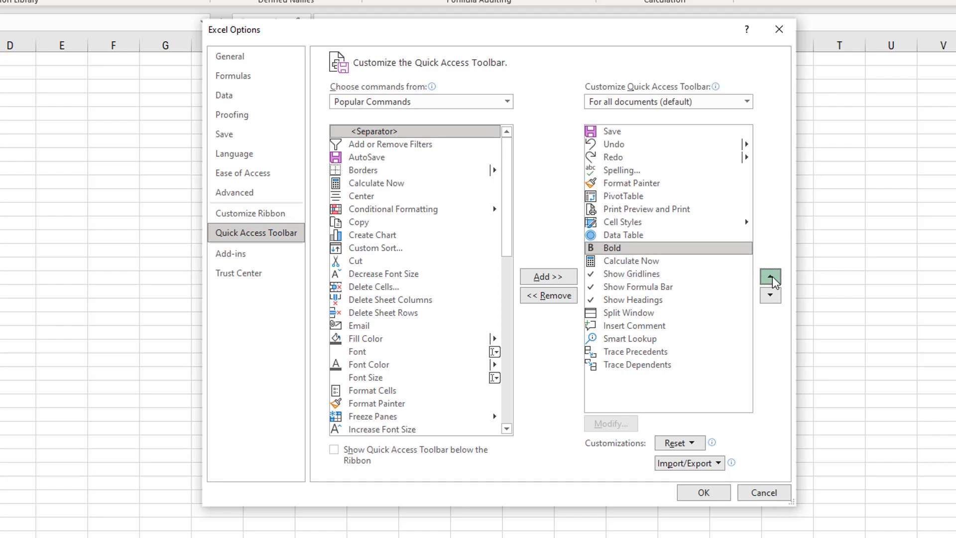
pyautogui.doubleClick(771, 277)
pyautogui.click(771, 277)
pyautogui.doubleClick(770, 277)
pyautogui.doubleClick(771, 276)
pyautogui.doubleClick(770, 277)
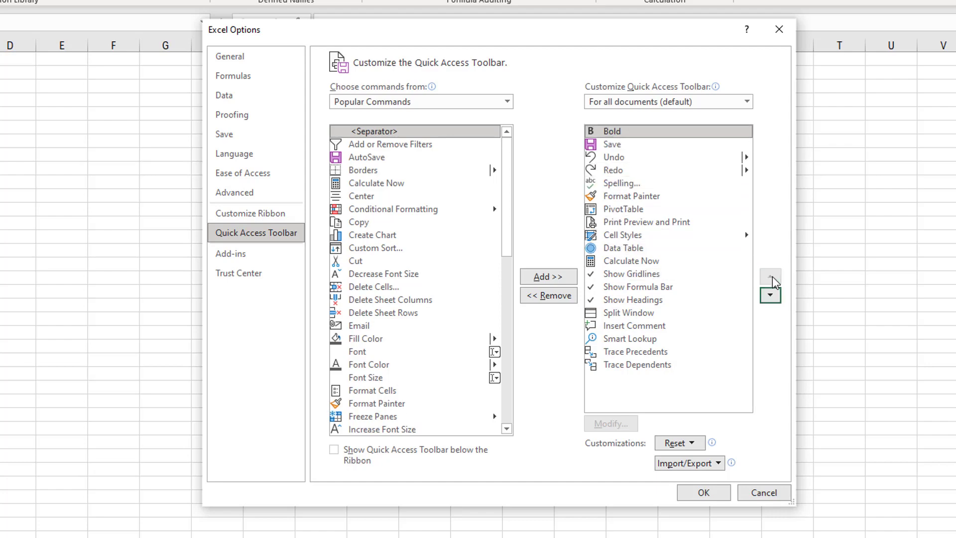
pyautogui.click(718, 490)
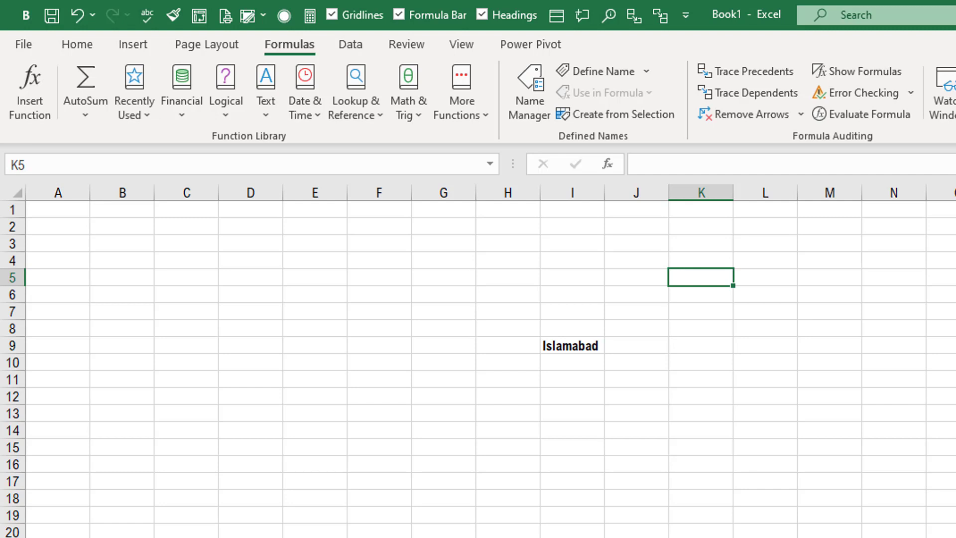
# Check the access keys of the reordered Quick Access Toolbar and select cell I9
pyautogui.press('alt')
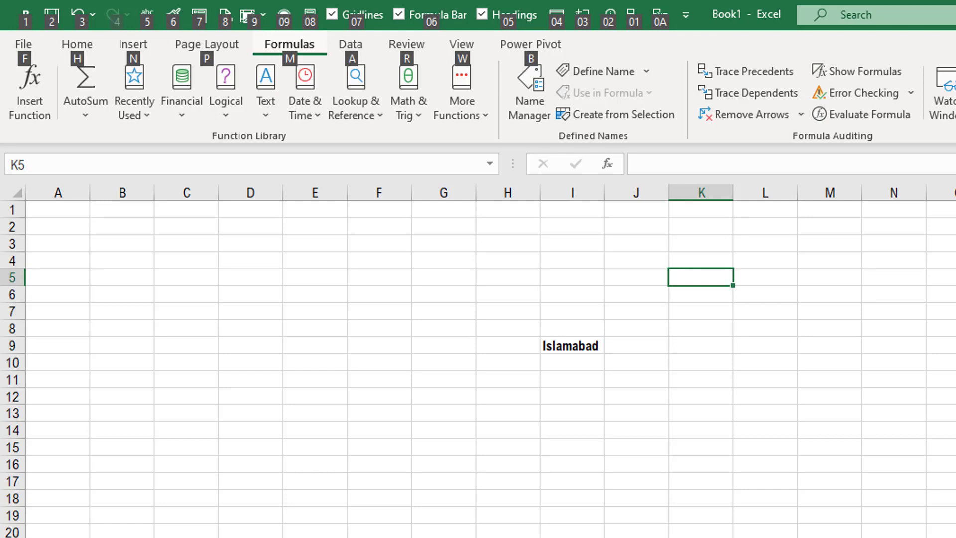
pyautogui.click(579, 344)
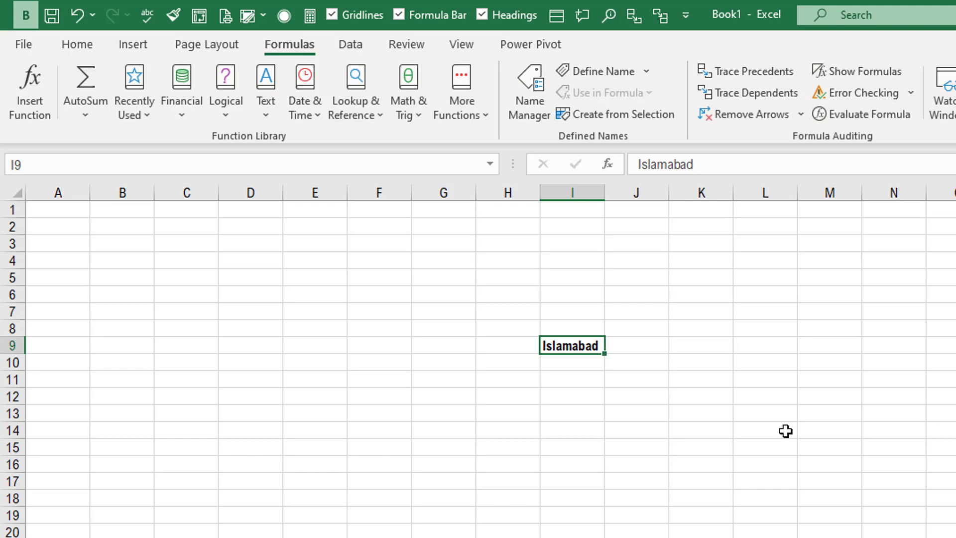
# Toggle bold off and back on for the text in cell I9, and select cell D13
pyautogui.hotkey('alt', '1')
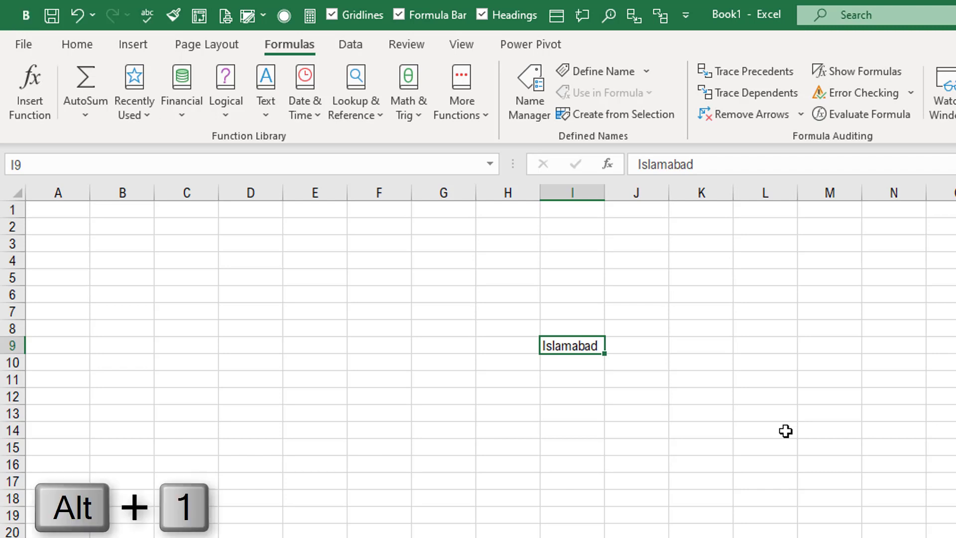
pyautogui.hotkey('alt', '1')
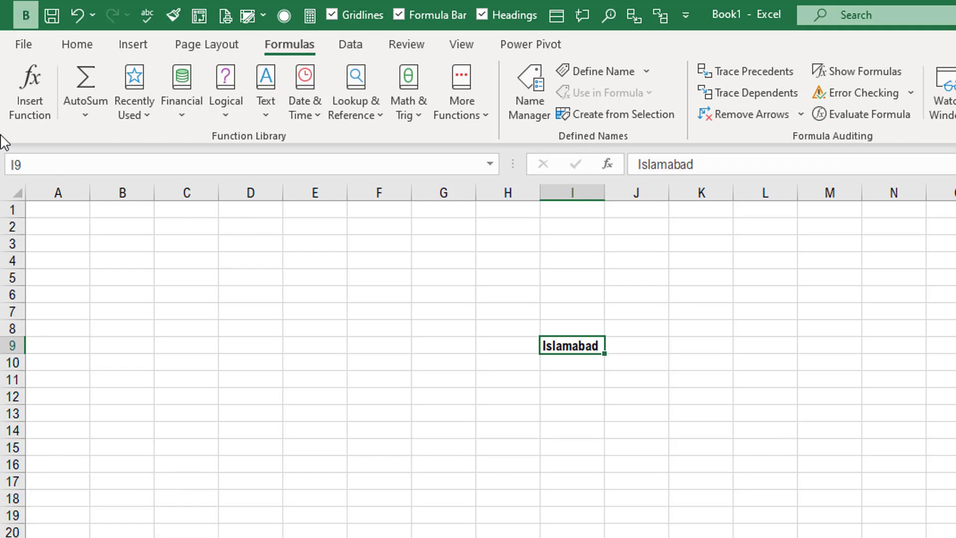
pyautogui.click(264, 411)
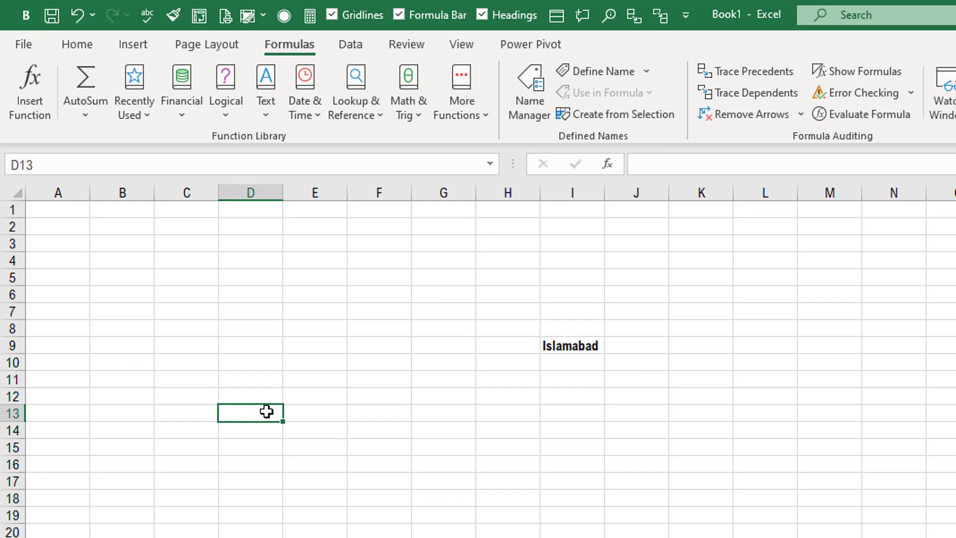
# Display the ribbon access keys and look through the Home delete options for cells, rows, columns and sheets
pyautogui.press('alt')
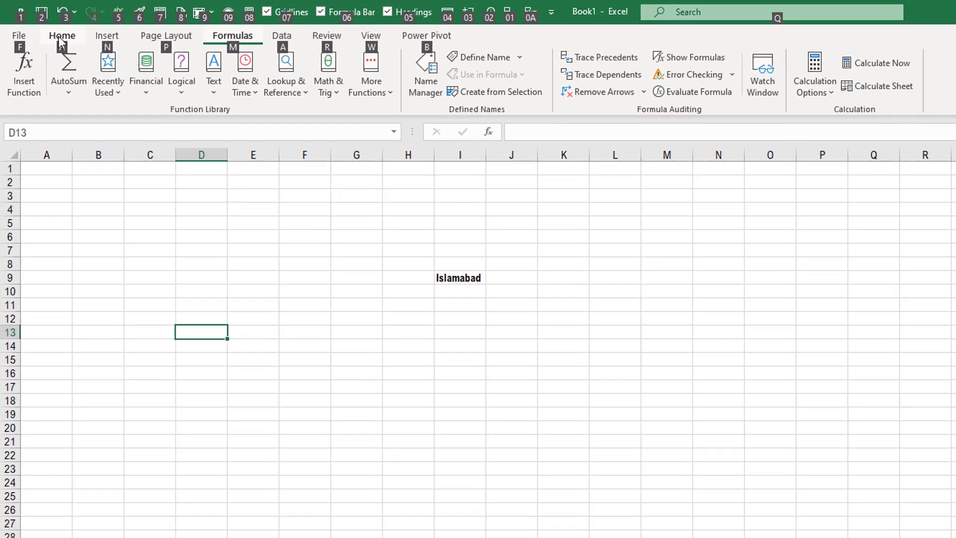
pyautogui.click(79, 46)
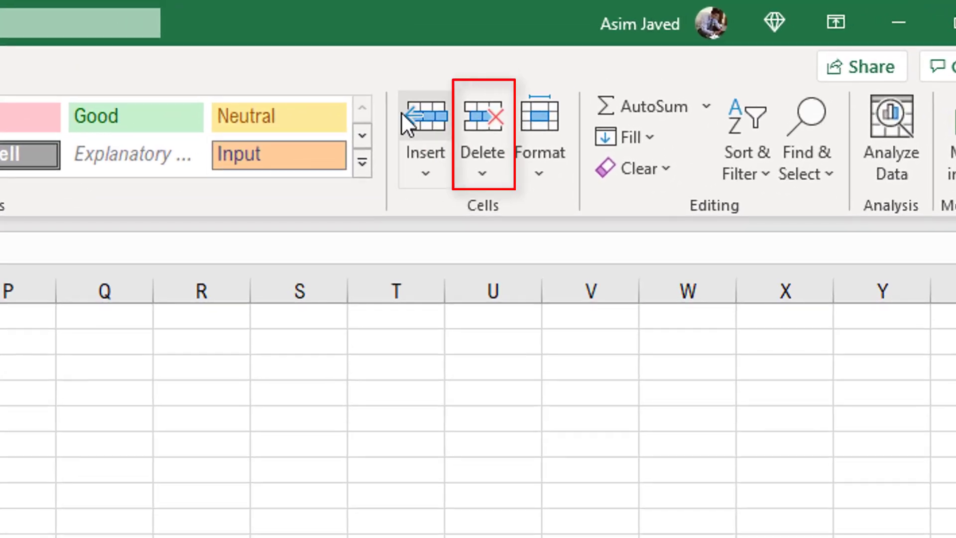
pyautogui.click(486, 179)
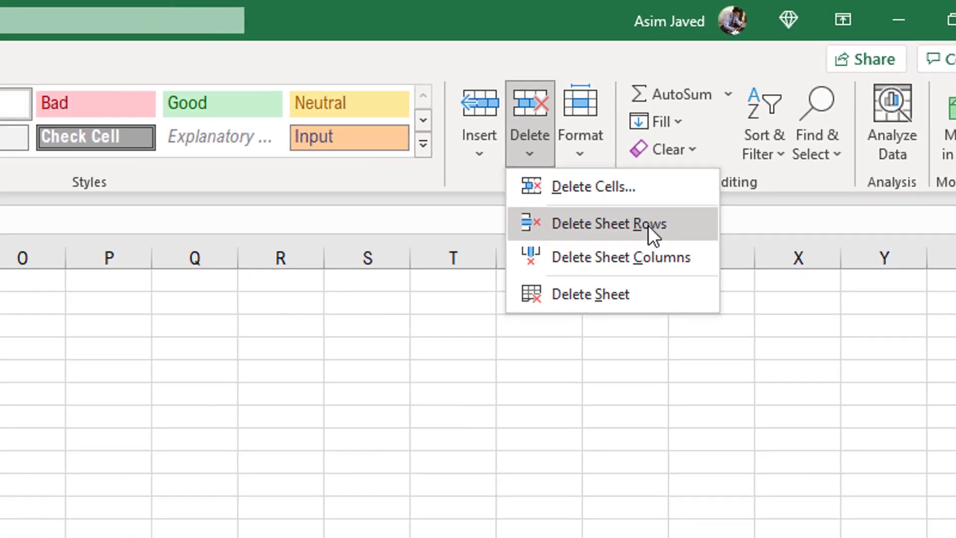
pyautogui.click(616, 253)
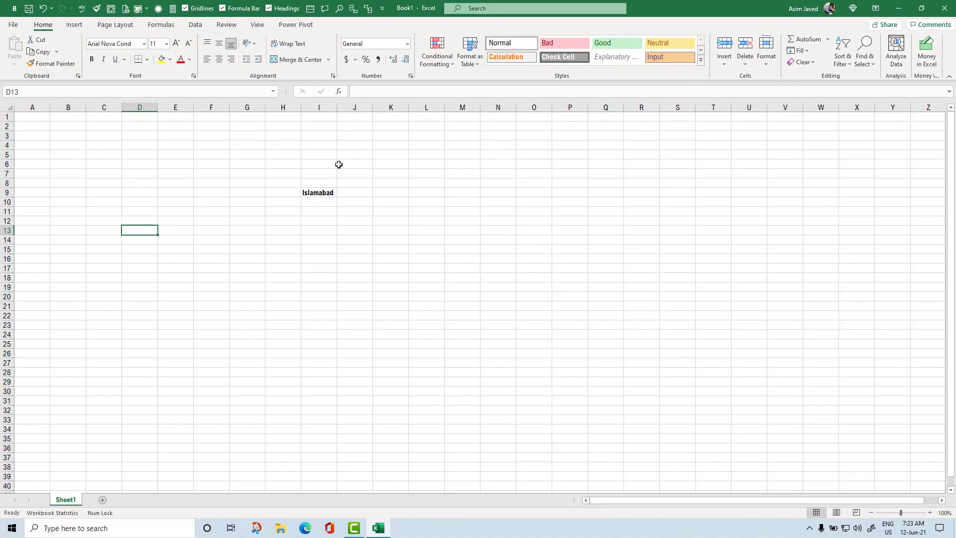
# Delete the sheet row containing Islamabad by way of cell A9, and undo the deletion
pyautogui.click(45, 200)
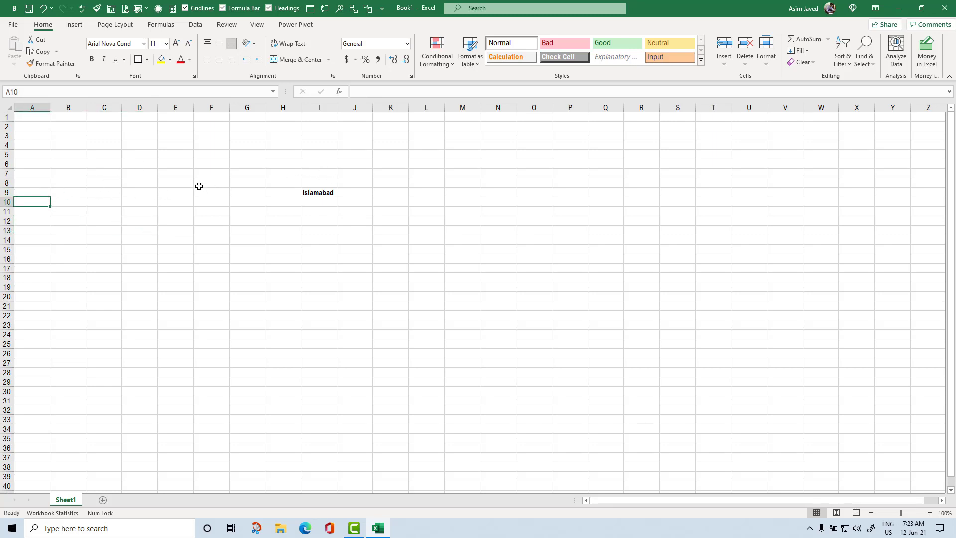
pyautogui.click(33, 193)
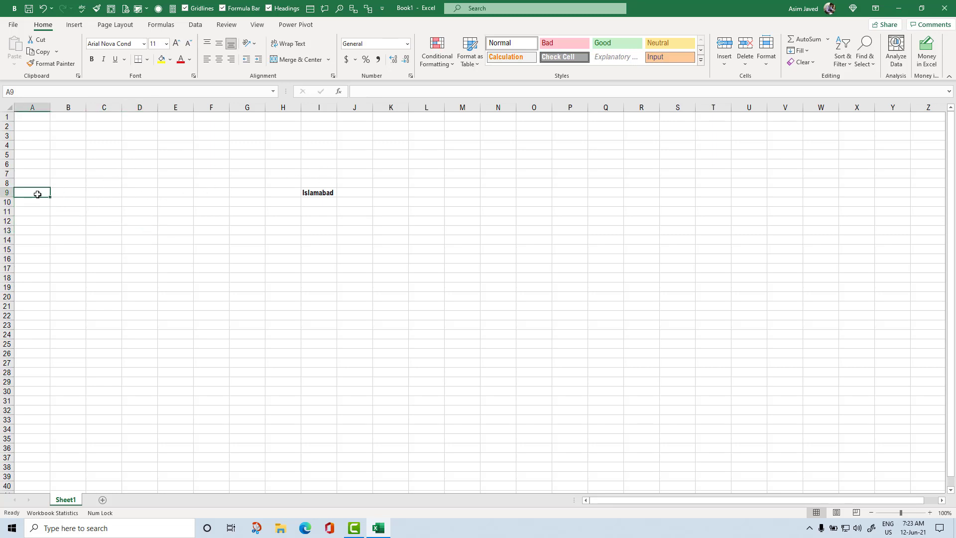
pyautogui.click(745, 56)
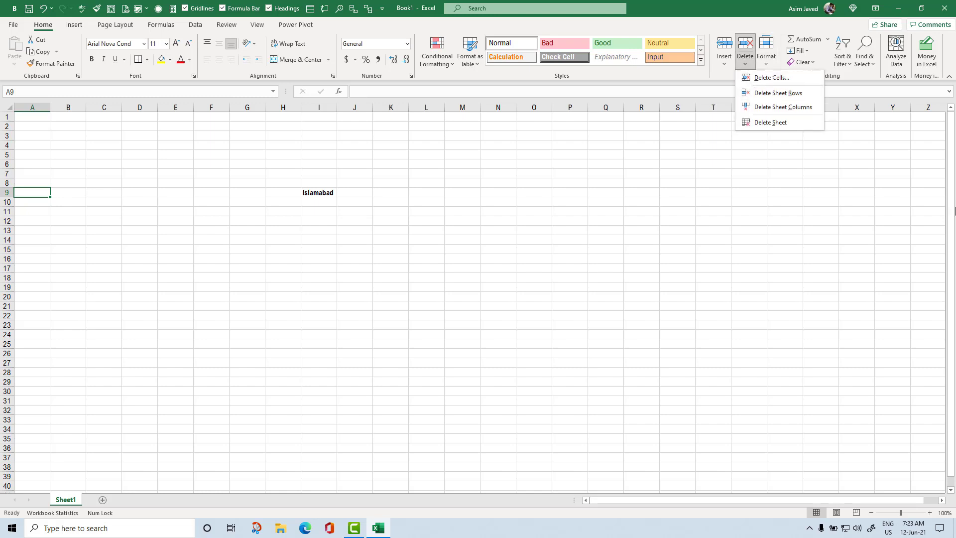
pyautogui.click(796, 97)
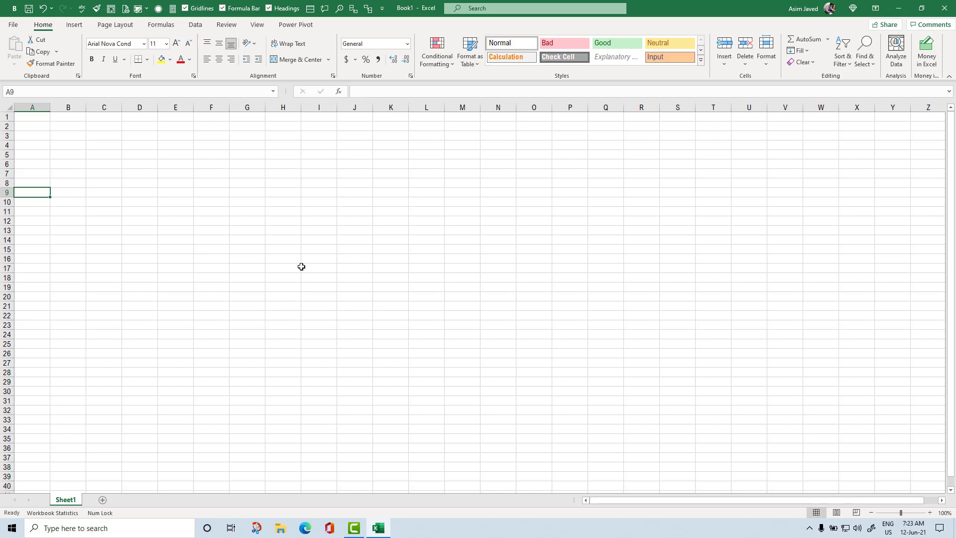
pyautogui.hotkey('ctrl', 'z')
# Follow the access keys from the Home ribbon to the Delete Sheet Rows option without running it
pyautogui.press('alt')
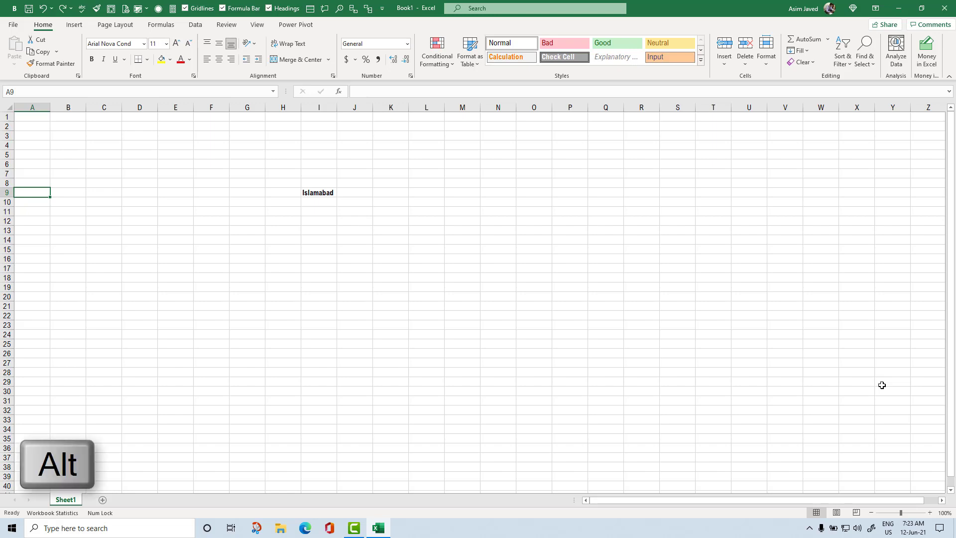
pyautogui.press('alt')
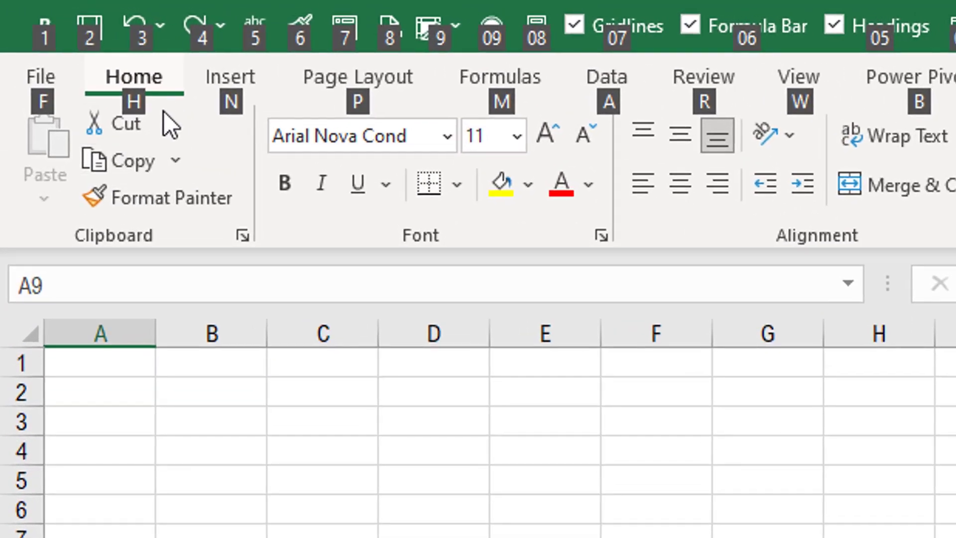
pyautogui.press('h')
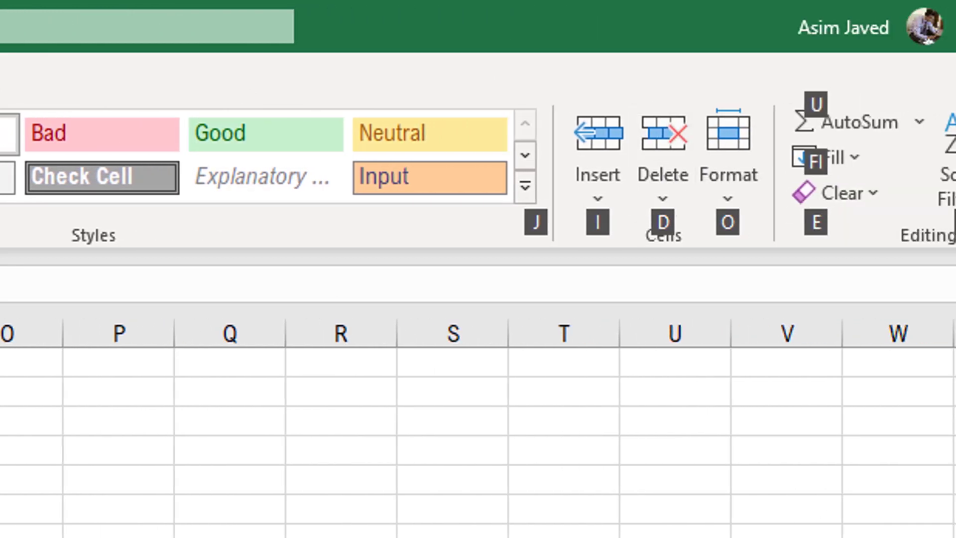
pyautogui.press('d')
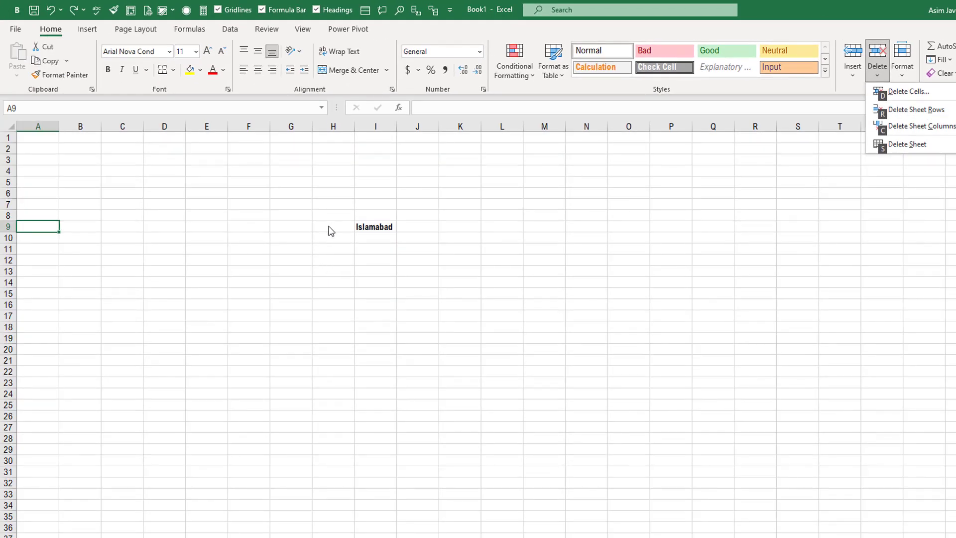
pyautogui.click(331, 224)
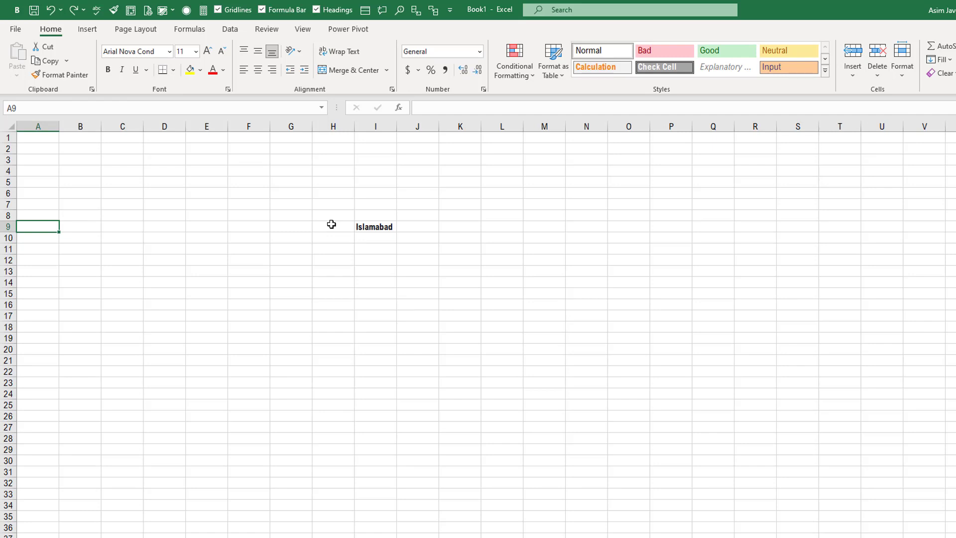
# Delete sheet row 9 through the Home ribbon access keys, and check and dismiss the access key display
pyautogui.hotkey('alt', 'h')
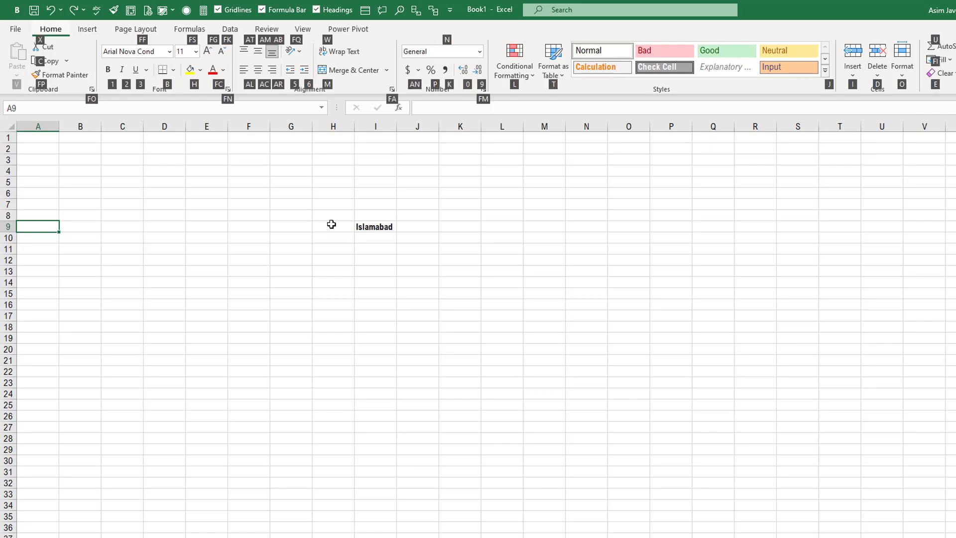
pyautogui.press('d')
pyautogui.press('r')
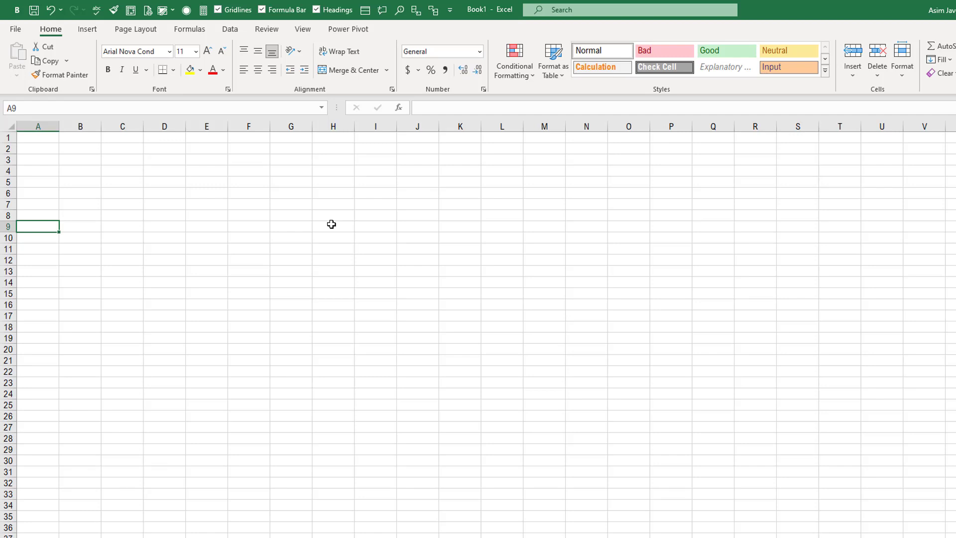
pyautogui.press('alt')
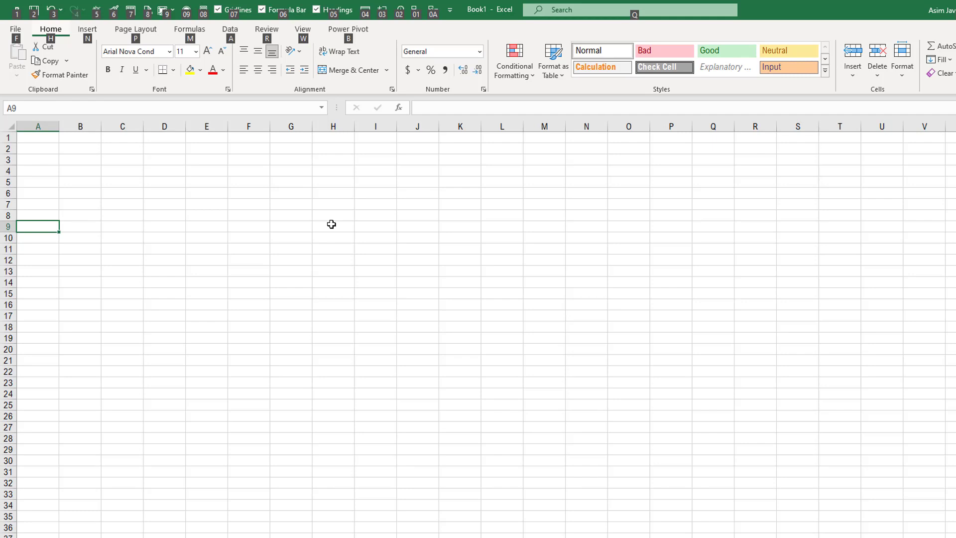
pyautogui.press('Escape')
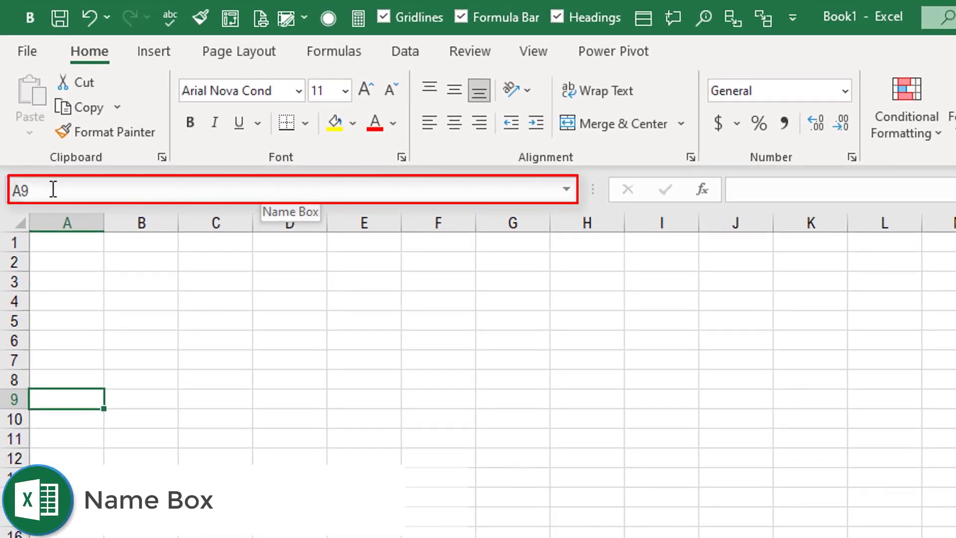
# Check the Name Box reference with cell D4 selected, and apply bold formatting to cell A1
pyautogui.click(157, 191)
pyautogui.click(265, 299)
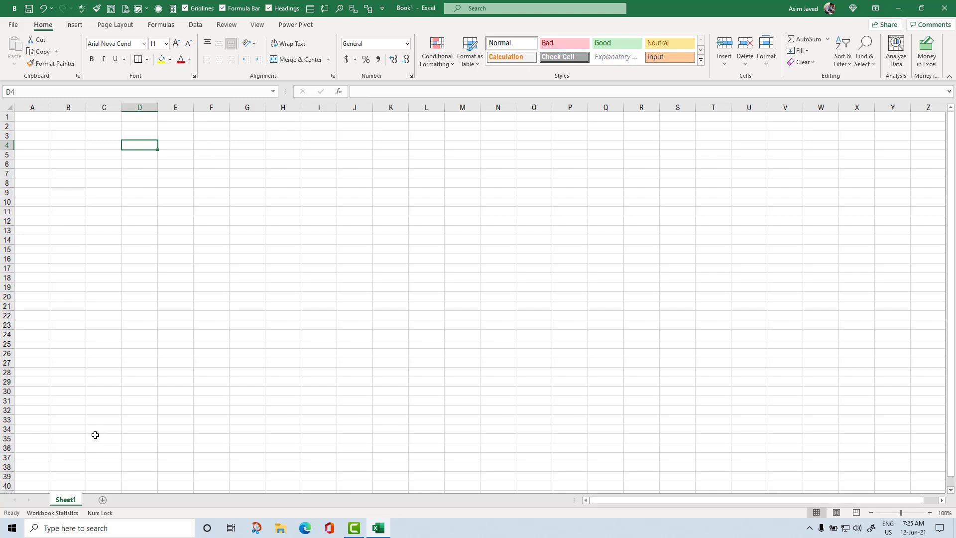
pyautogui.click(39, 118)
pyautogui.hotkey('ctrl', 'b')
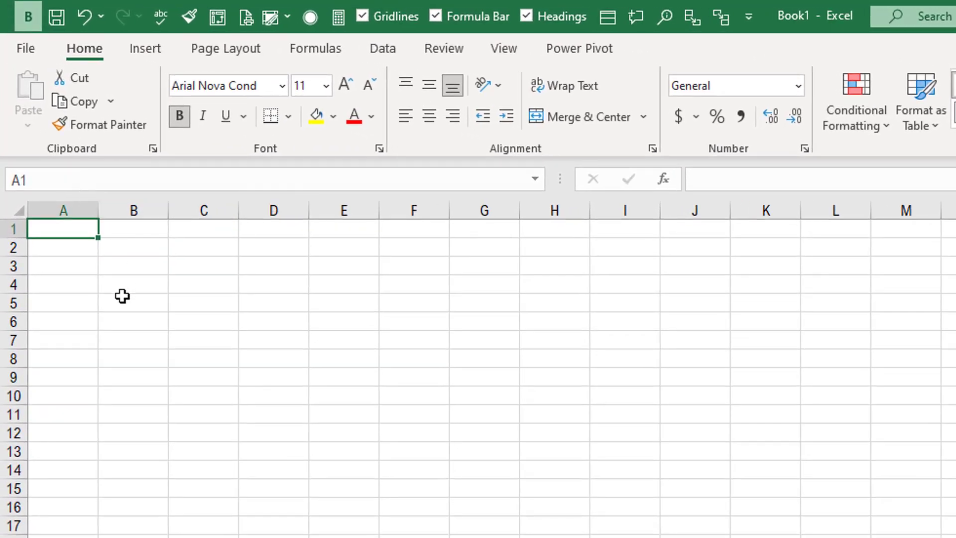
# Move the selection from cell B5 to C8 and select column B, checking the Name Box references
pyautogui.click(121, 297)
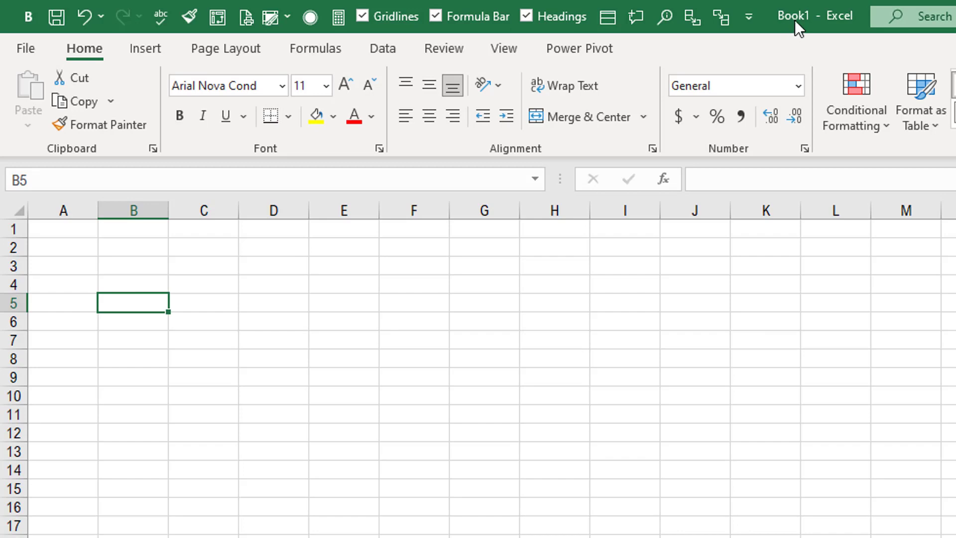
pyautogui.press('Right')
pyautogui.press('Down')
pyautogui.press('Down')
pyautogui.press('Down')
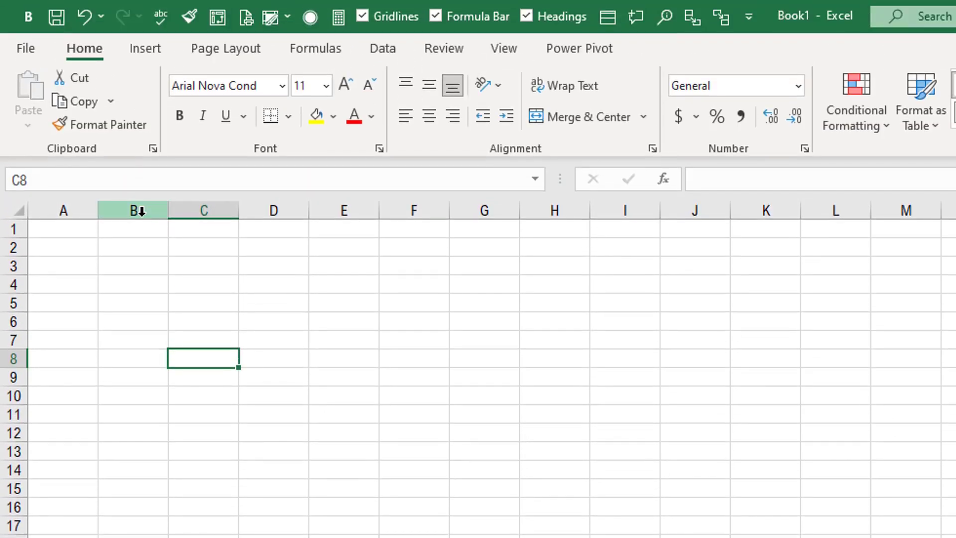
pyautogui.click(141, 214)
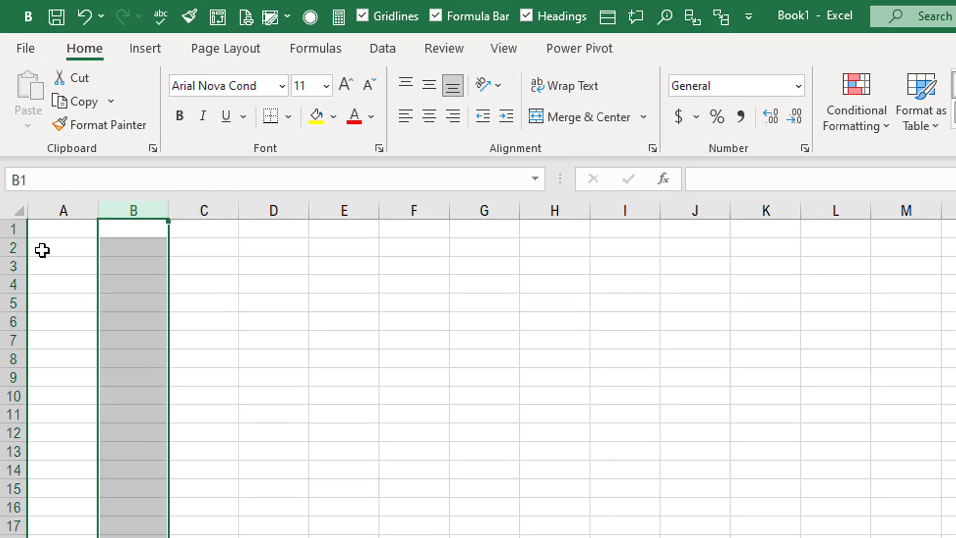
# Enter the value 2 in cell B2 and 3 in cell B3
pyautogui.click(139, 247)
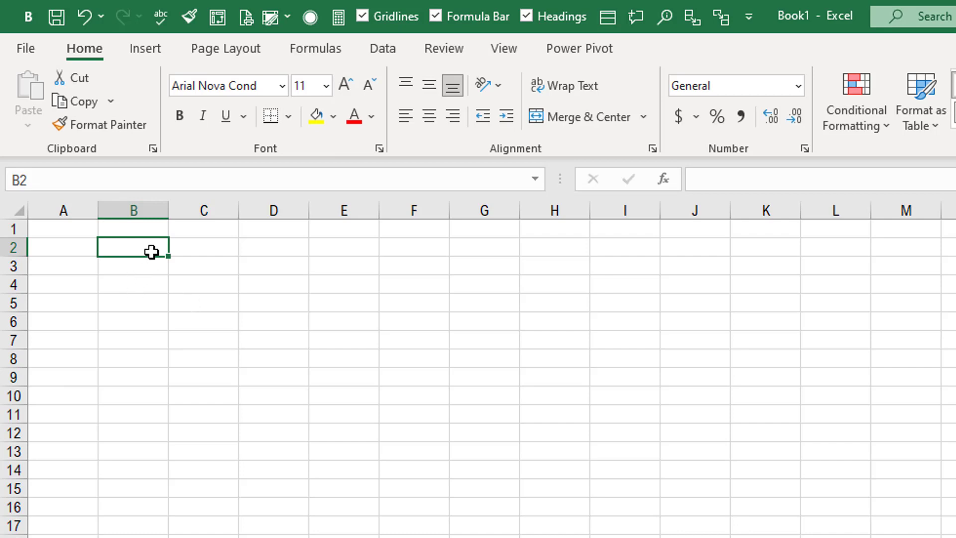
pyautogui.write('2')
pyautogui.press('Return')
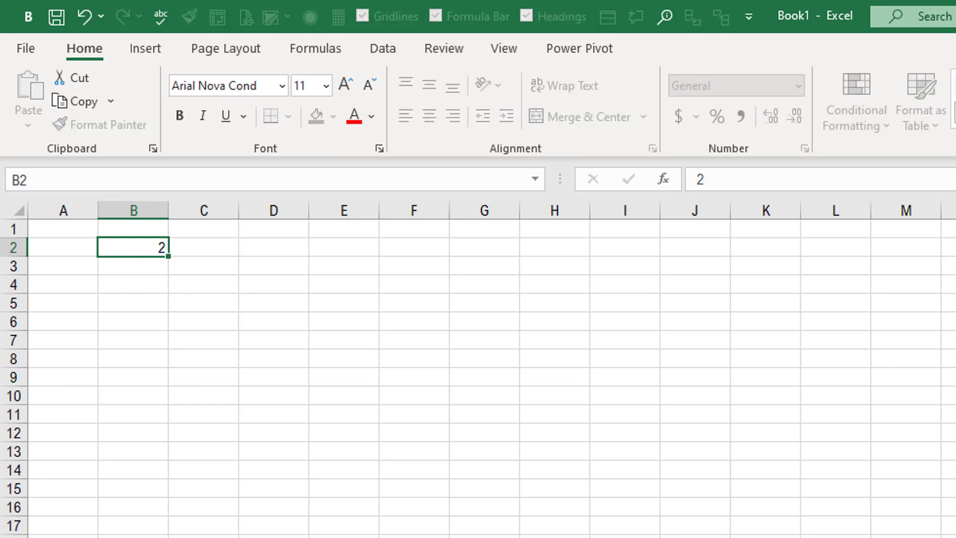
pyautogui.write('3')
pyautogui.press('Return')
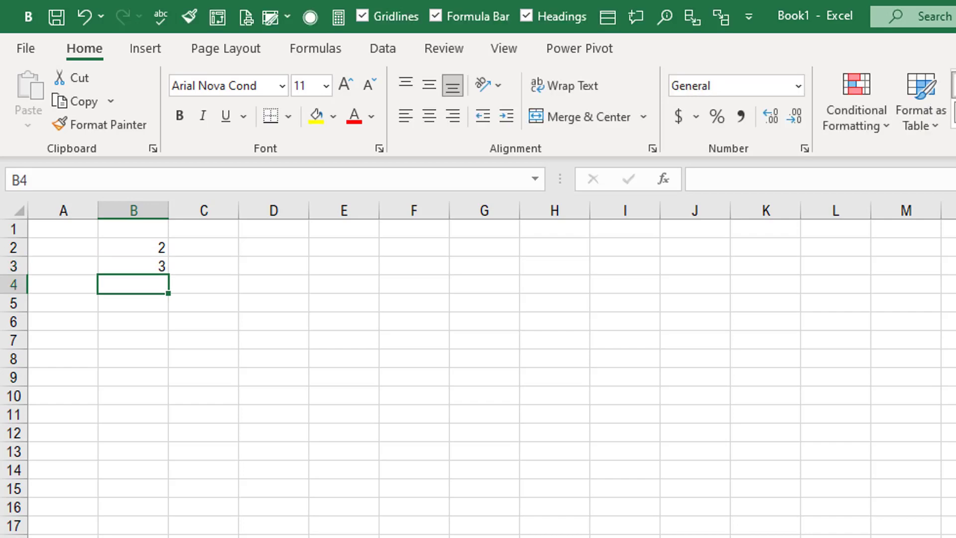
# Add the two numbers in cell B4 with the formula =B2+B3
pyautogui.write('=')
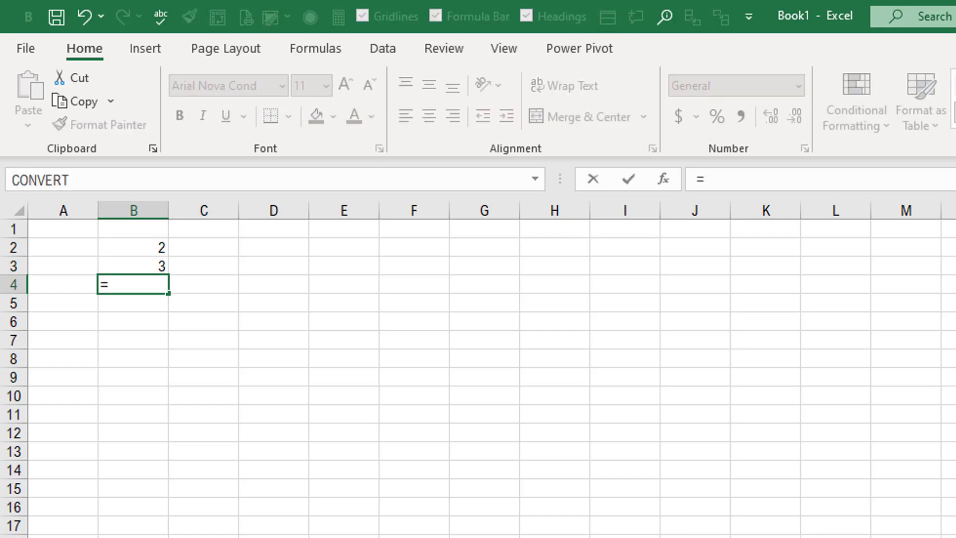
pyautogui.press('Up')
pyautogui.press('Up')
pyautogui.write('+')
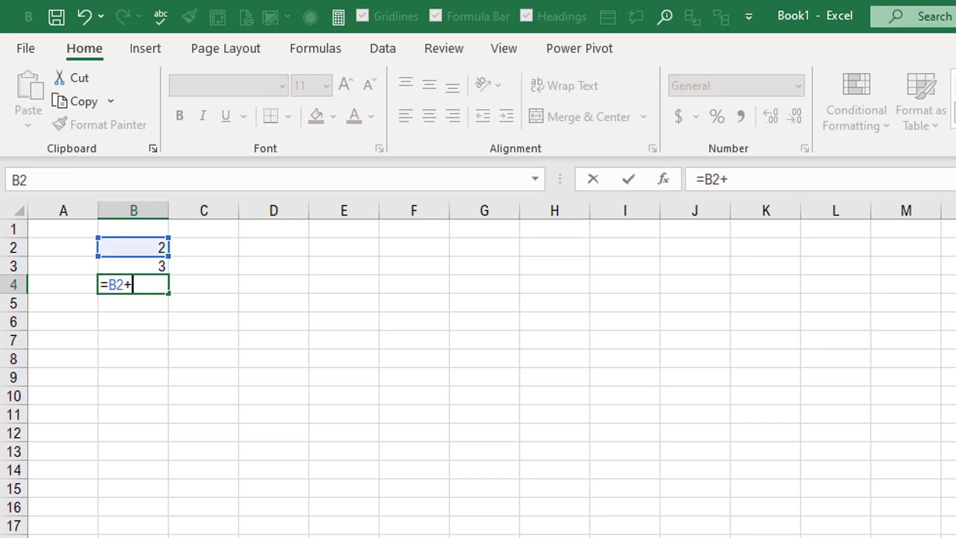
pyautogui.press('Up')
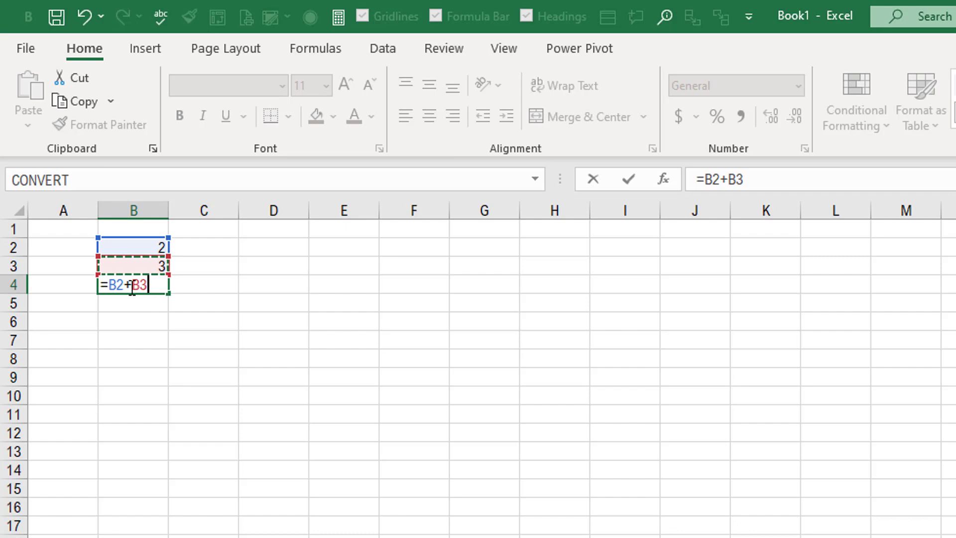
pyautogui.press('Return')
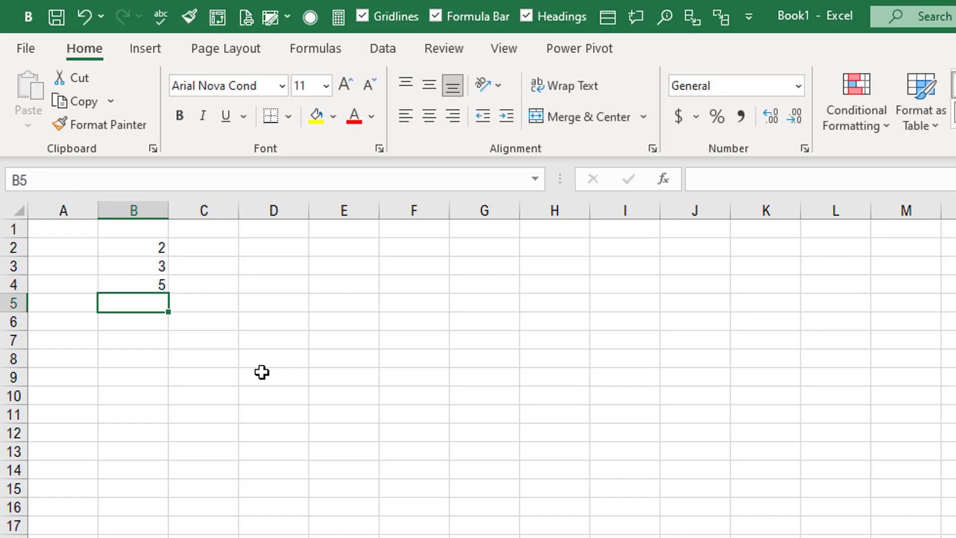
# Name cell B2 Sales_Peshawer through the Name Box
pyautogui.click(158, 253)
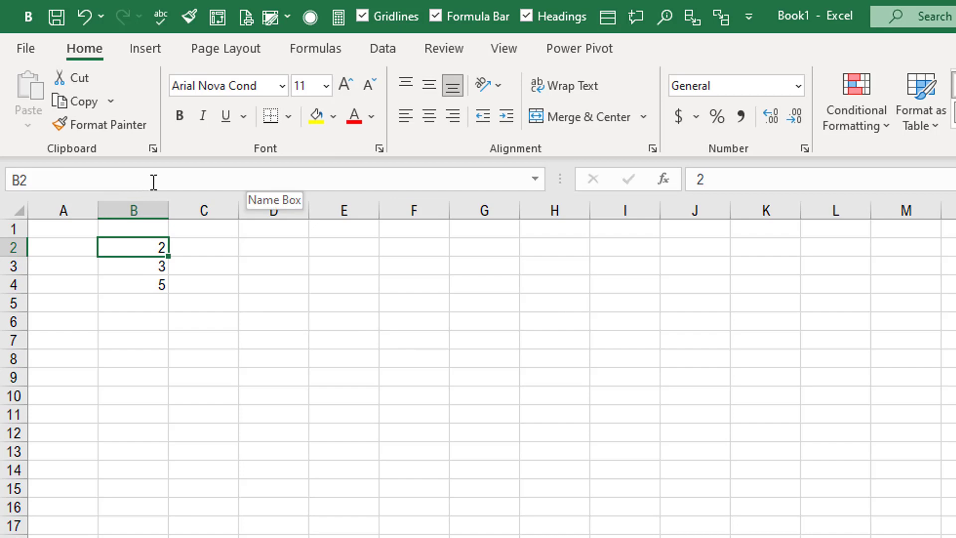
pyautogui.hotkey('alt', 'm')
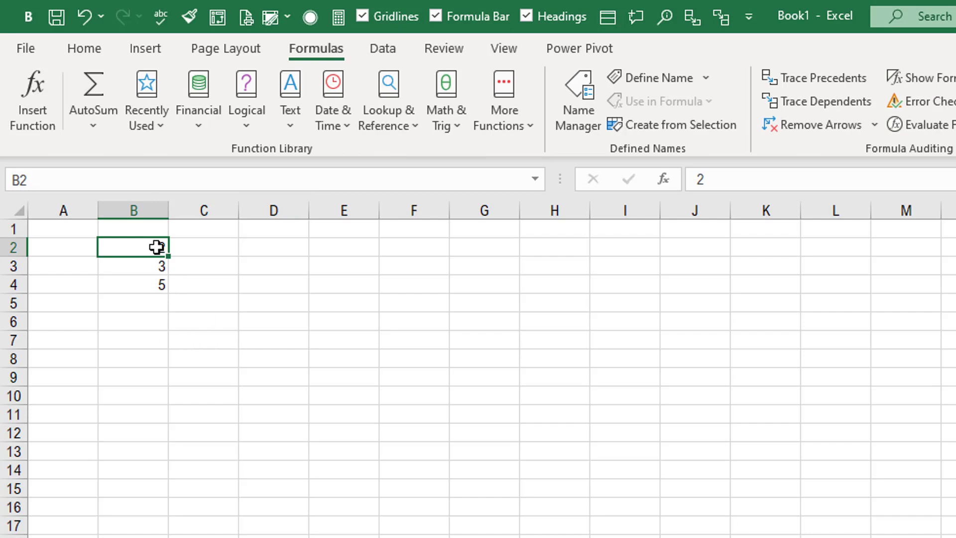
pyautogui.click(78, 184)
pyautogui.click(94, 185)
pyautogui.moveTo(53, 179); pyautogui.dragTo(9, 180)
pyautogui.write('Sales')
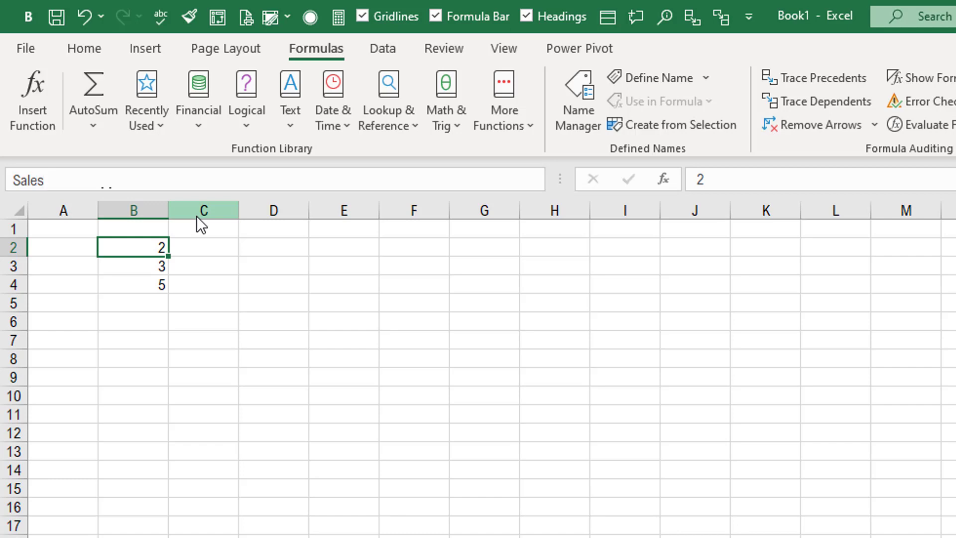
pyautogui.write('_Peshawer')
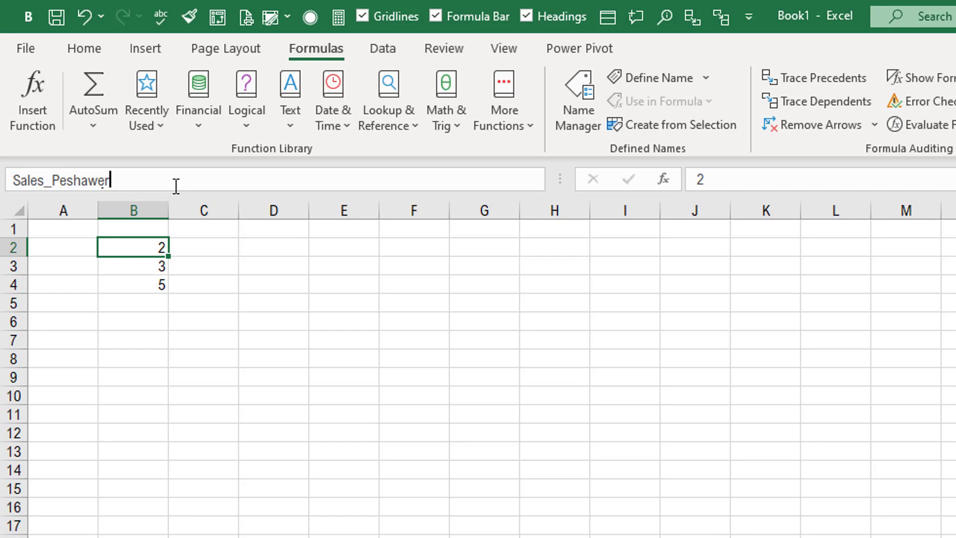
pyautogui.press('Return')
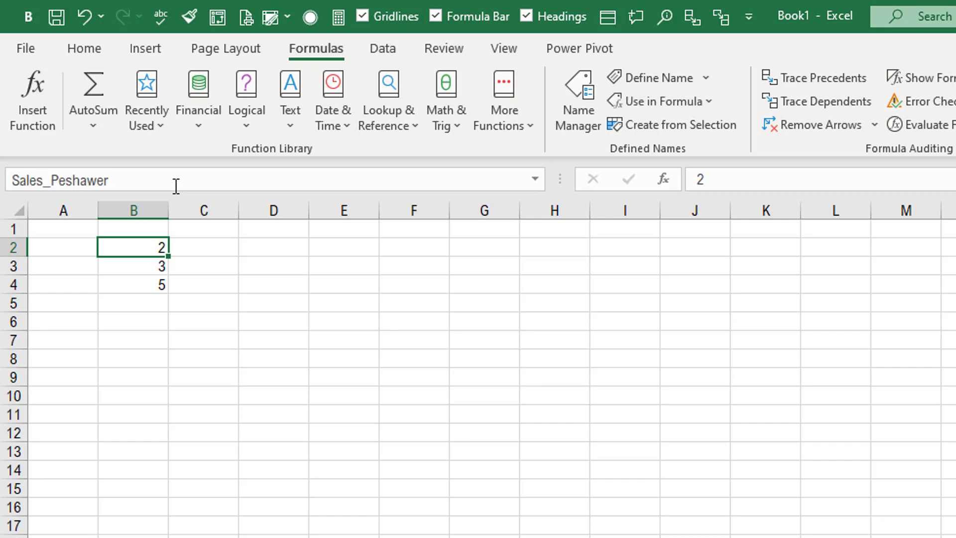
# Name cell B3 Sales_Karachi, and check the Name Box entries for cells B3 and B2
pyautogui.click(149, 266)
pyautogui.click(153, 248)
pyautogui.click(128, 265)
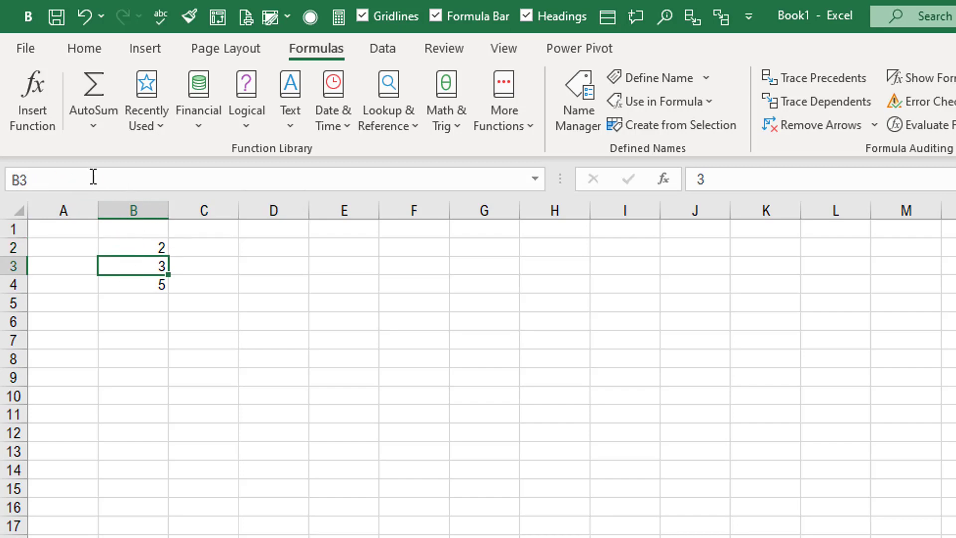
pyautogui.click(93, 177)
pyautogui.write('Sales_Karachi')
pyautogui.press('Return')
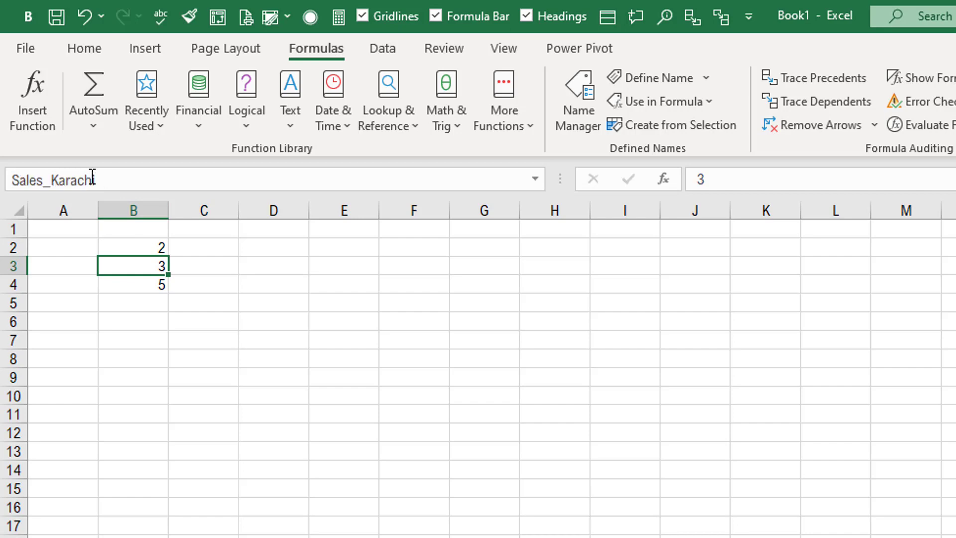
pyautogui.click(152, 267)
pyautogui.click(154, 246)
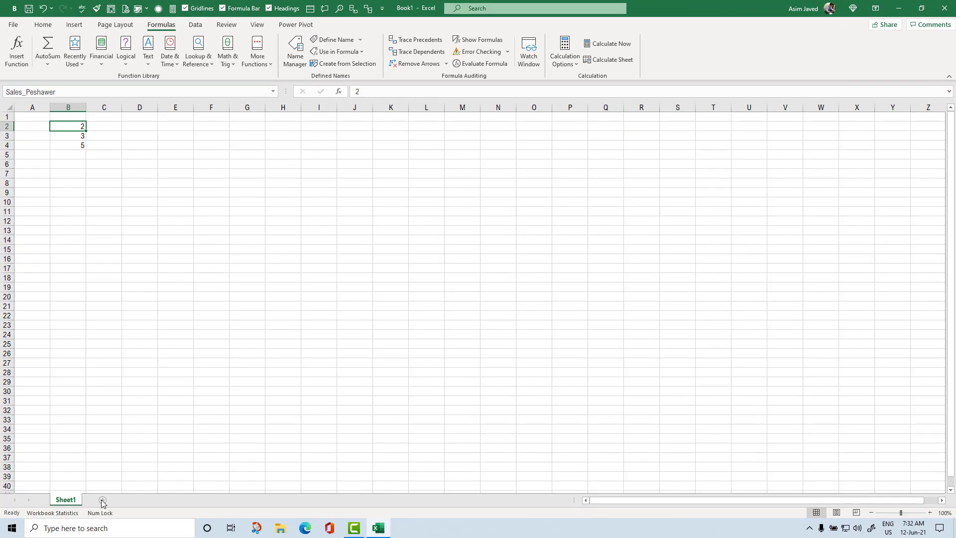
# Add a new worksheet and enter the formula =Sales_Karachi+Sales_Peshawer in its cell A1
pyautogui.click(102, 500)
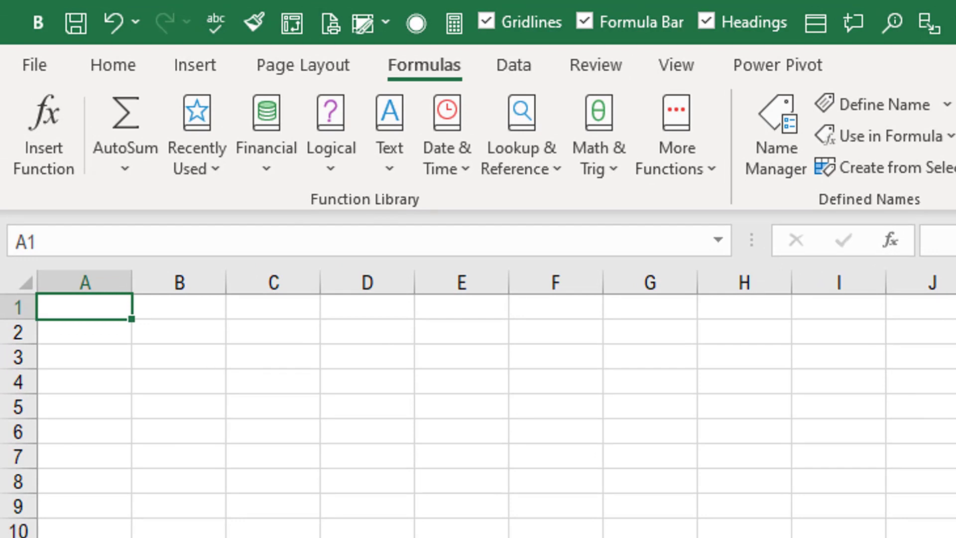
pyautogui.write('=sal')
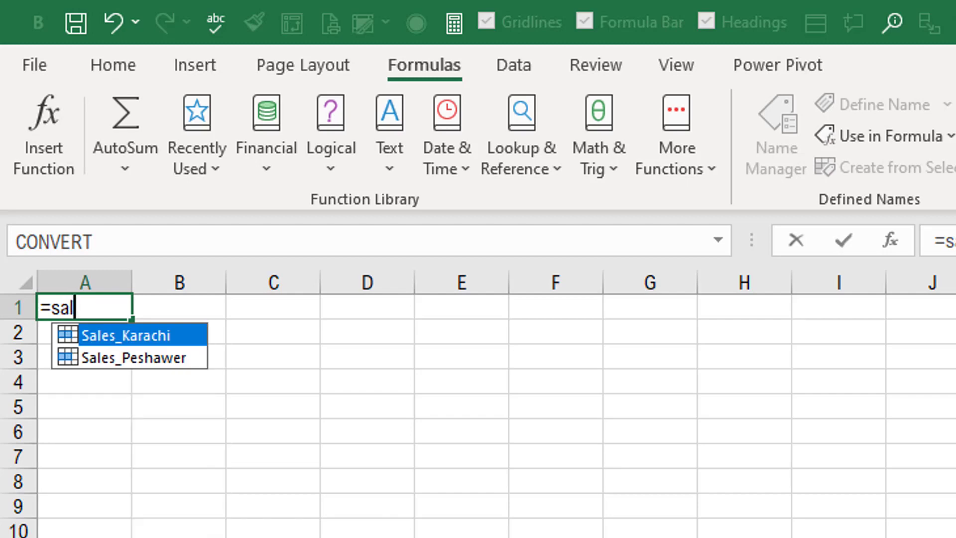
pyautogui.press('Down')
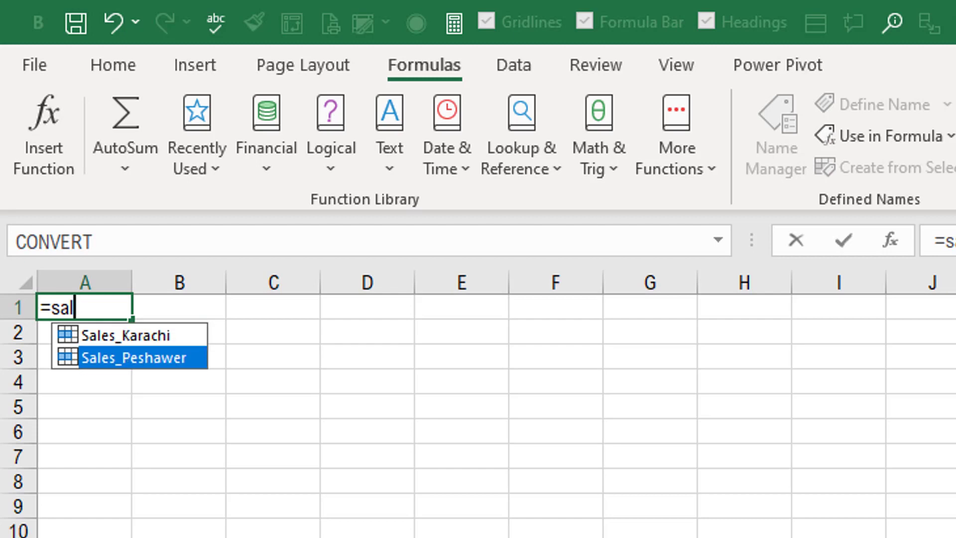
pyautogui.press('Up')
pyautogui.press('Down')
pyautogui.press('Up')
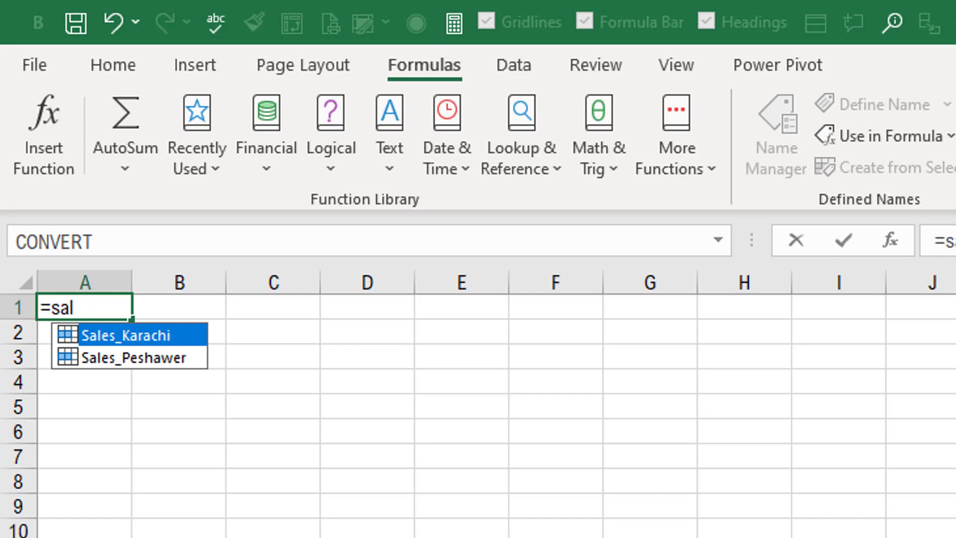
pyautogui.press('Tab')
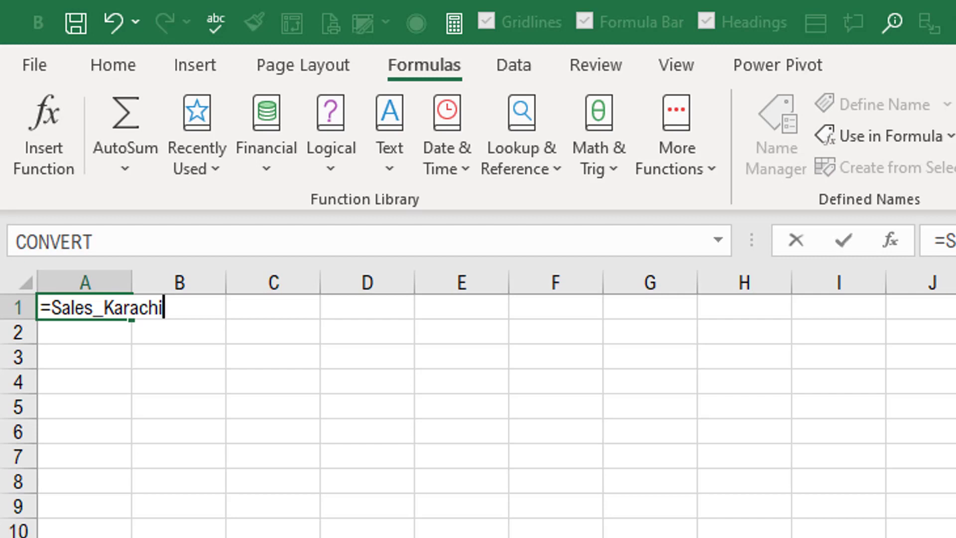
pyautogui.write('+sa')
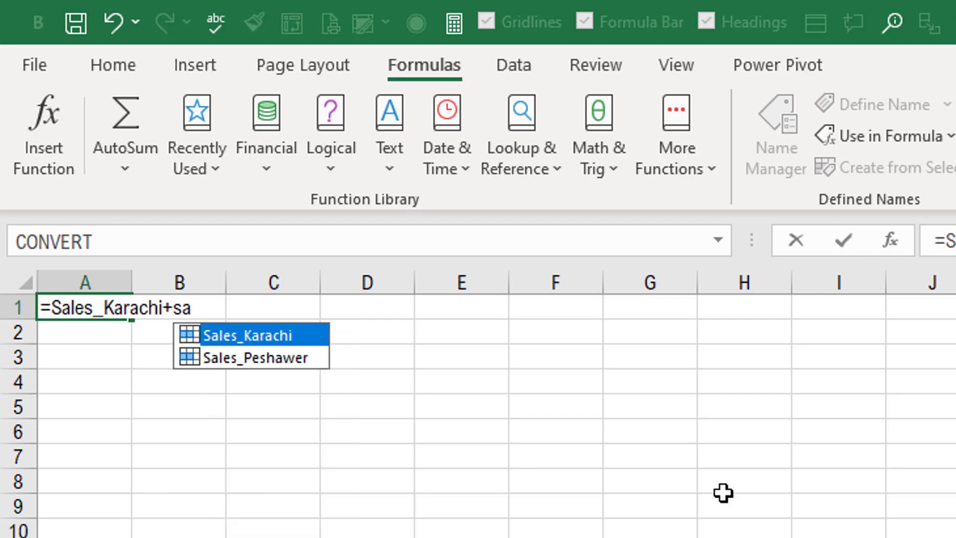
pyautogui.press('Escape')
pyautogui.press('Down')
pyautogui.press('Tab')
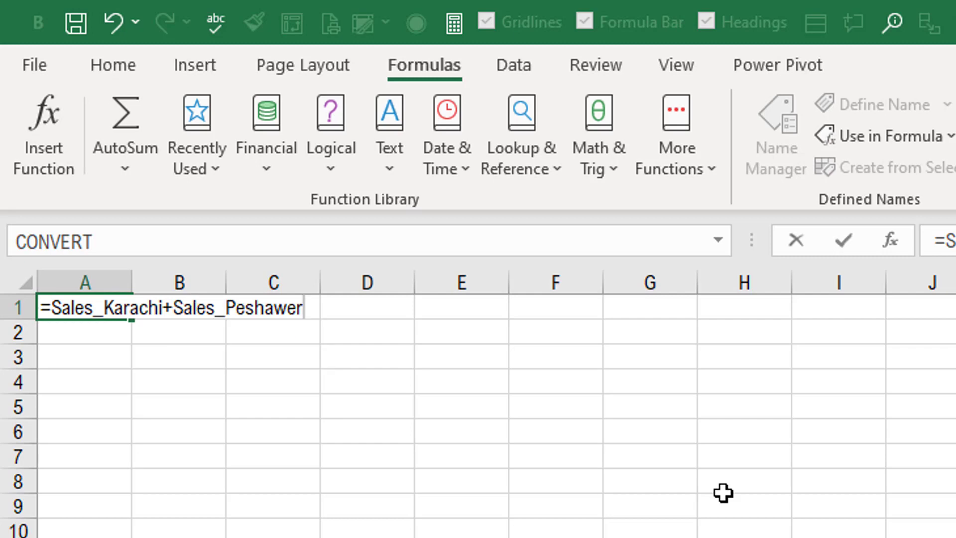
pyautogui.press('Return')
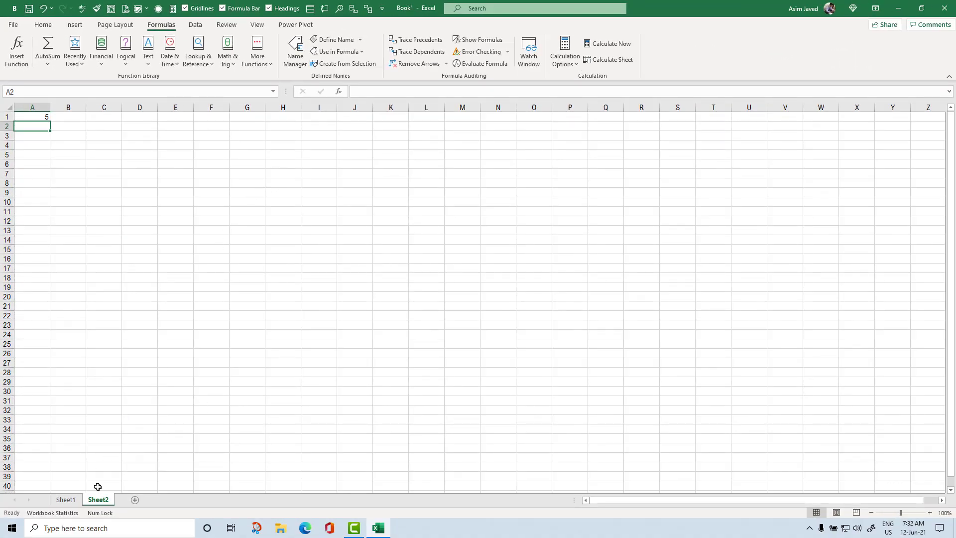
# Return to Sheet1 and check the Name Box for cells B2, B3 and B4
pyautogui.click(66, 500)
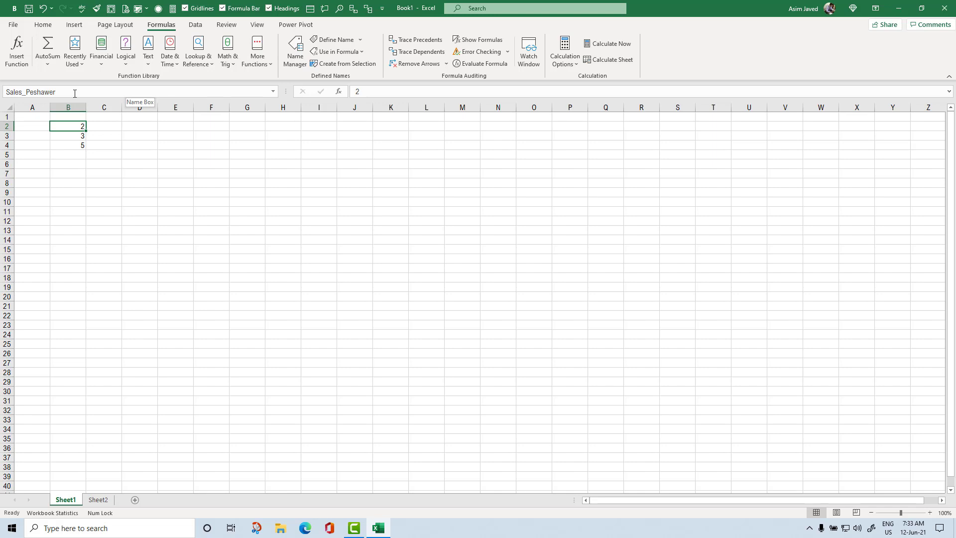
pyautogui.click(79, 137)
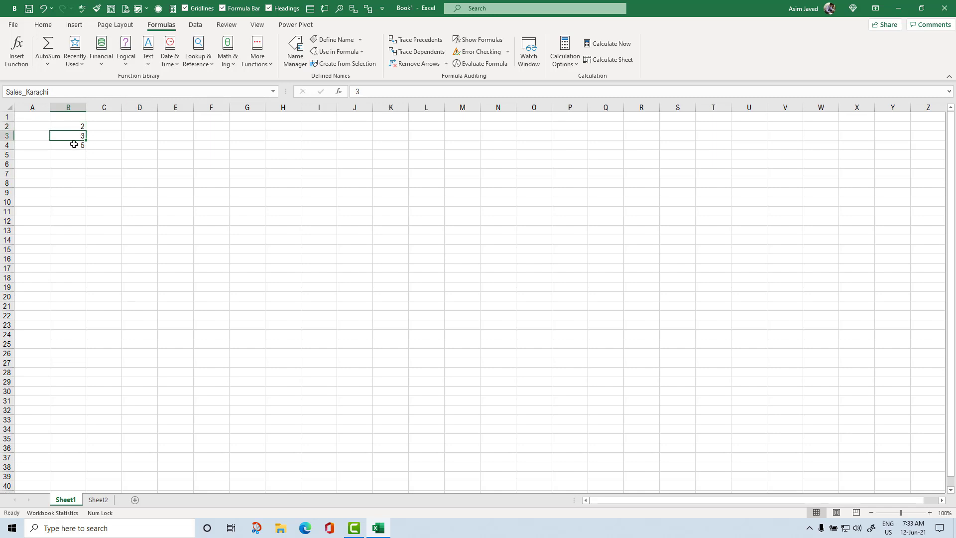
pyautogui.click(71, 148)
pyautogui.click(75, 128)
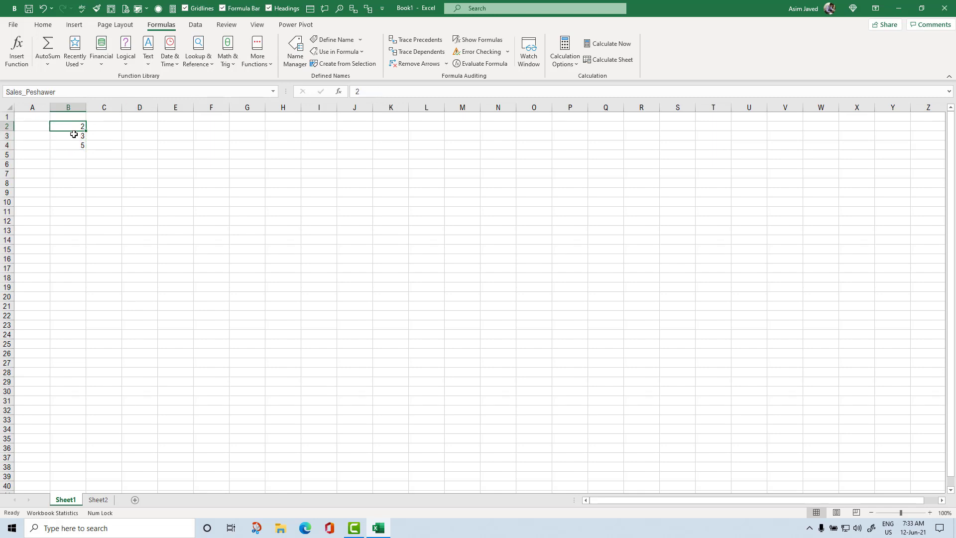
pyautogui.click(72, 136)
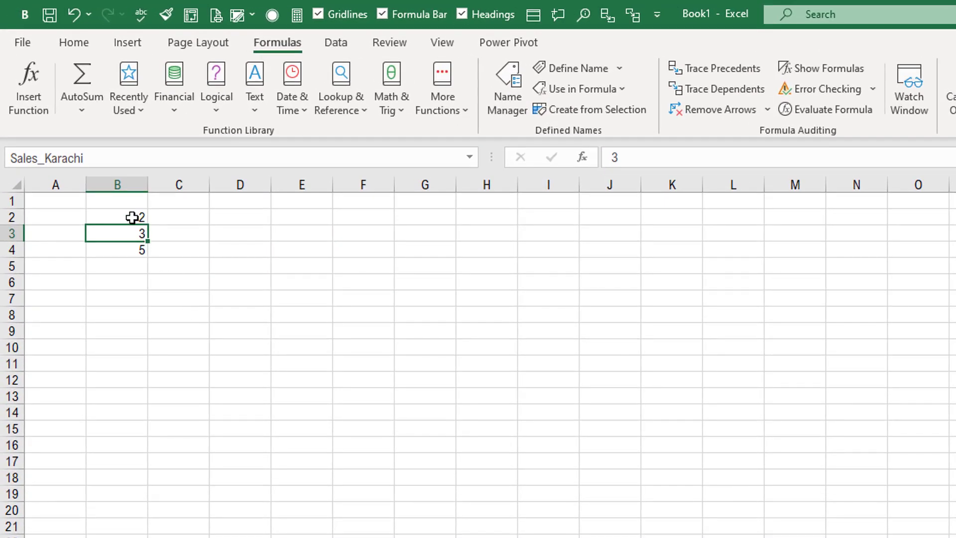
# Narrow the Name Box until it is just wide enough for the cell name, giving the Formula Bar more room
pyautogui.moveTo(479, 158); pyautogui.dragTo(163, 161)
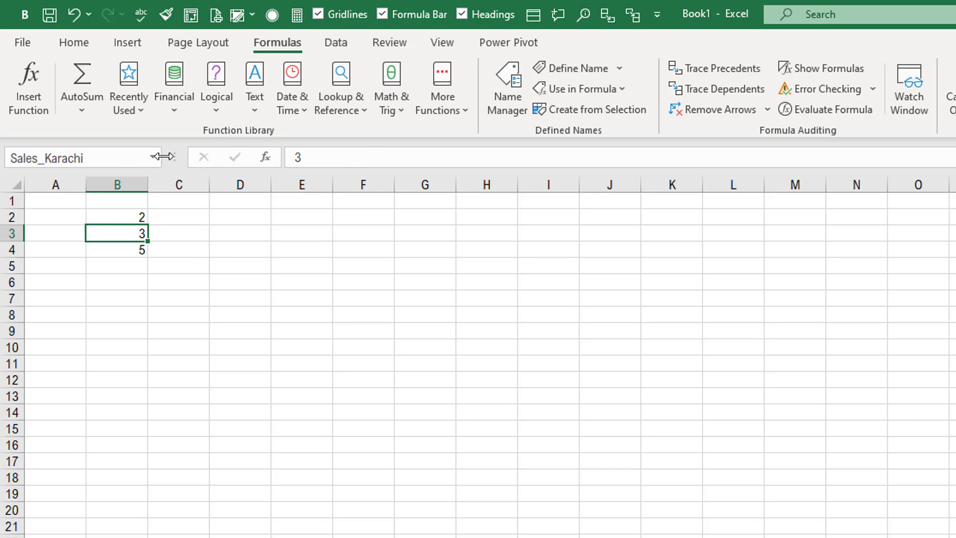
pyautogui.moveTo(162, 156); pyautogui.dragTo(171, 157)
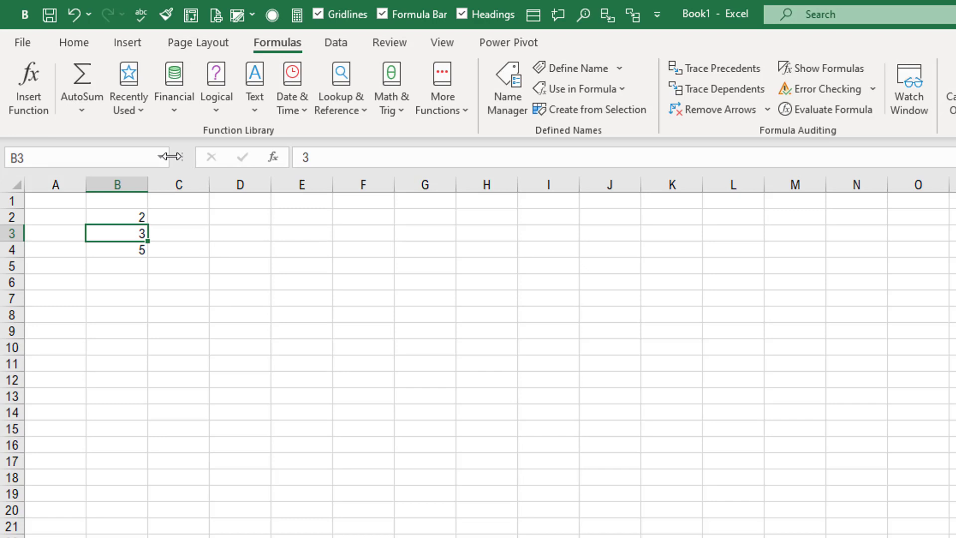
pyautogui.moveTo(171, 156); pyautogui.dragTo(133, 154)
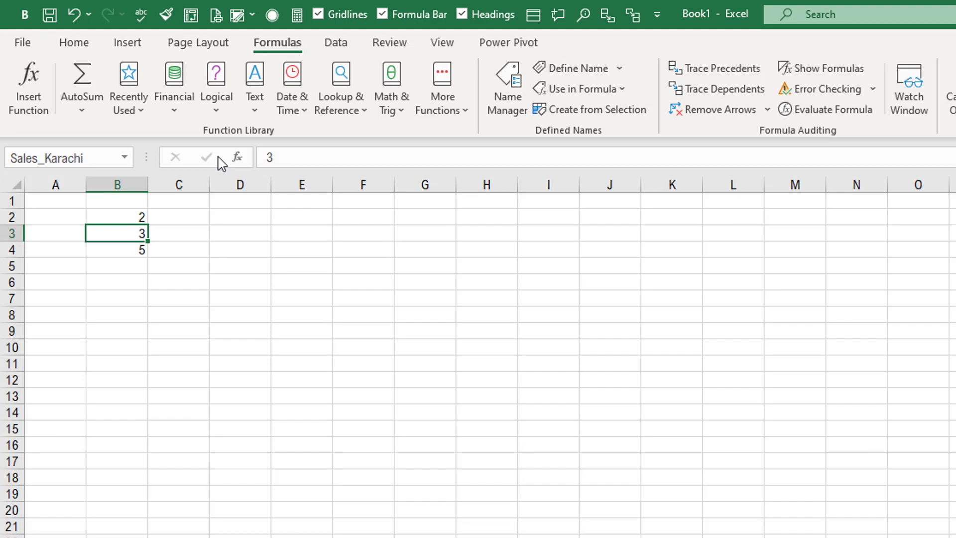
# Return to the Home commands and inspect the content of cell B3 in the Formula Bar without changing it
pyautogui.click(76, 45)
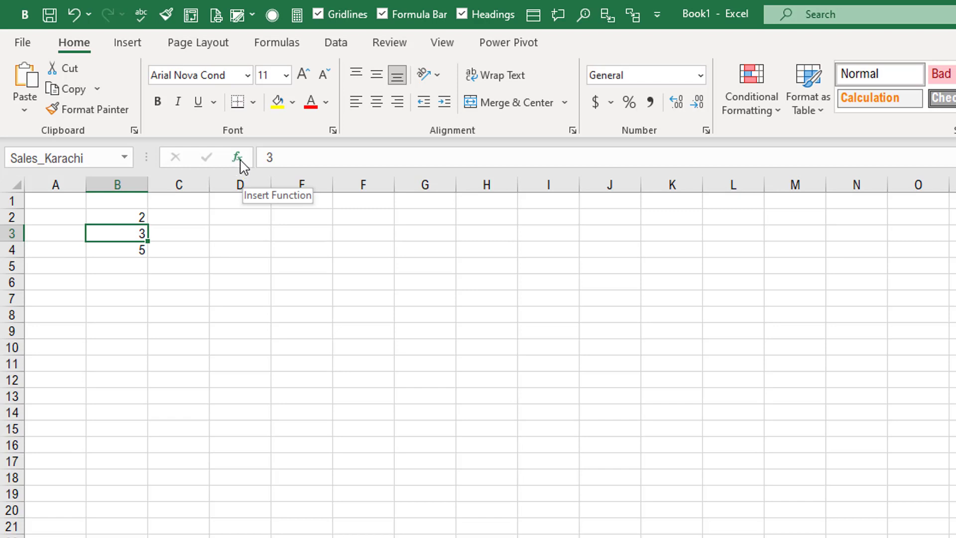
pyautogui.click(294, 157)
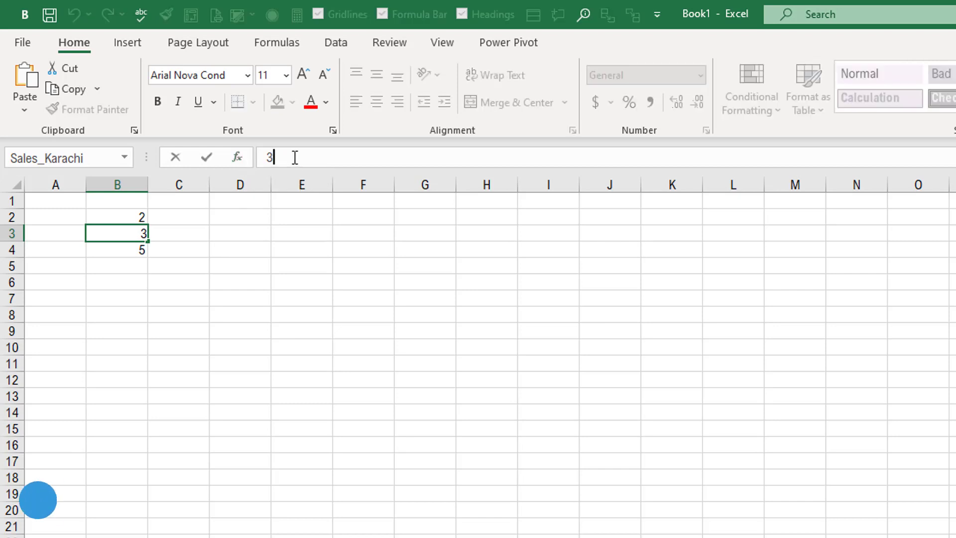
pyautogui.moveTo(275, 157); pyautogui.dragTo(267, 157)
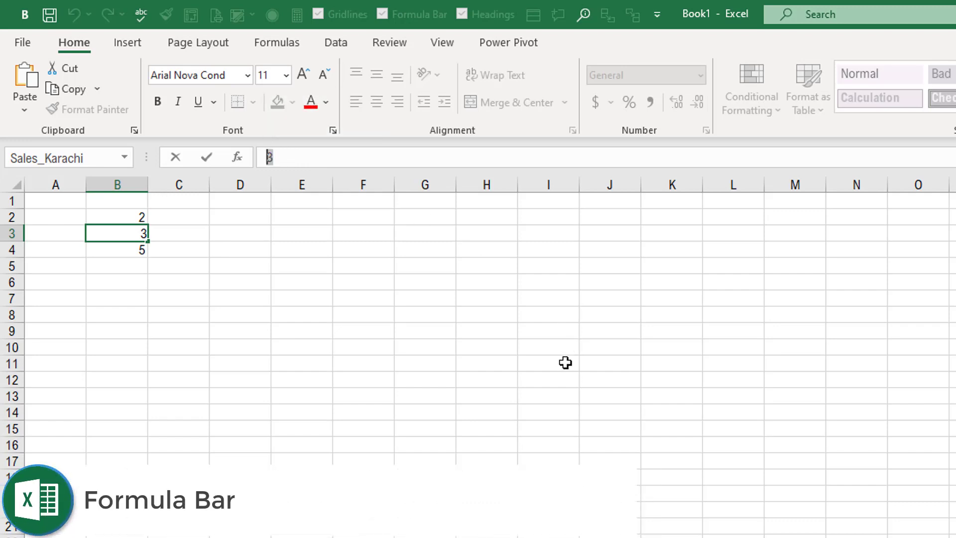
pyautogui.press('Escape')
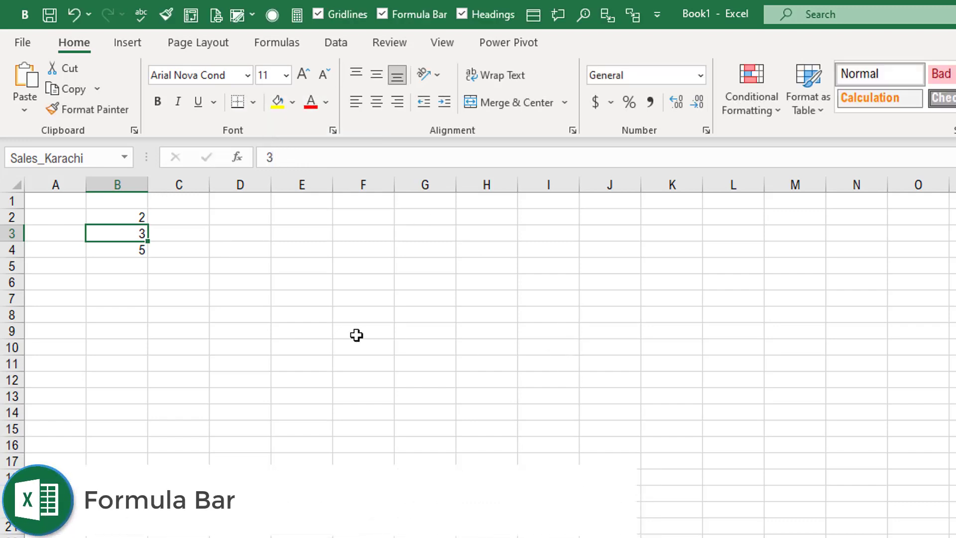
# With cell B2 selected, enlarge the Formula Bar to several lines and shrink it back to a single line
pyautogui.click(128, 216)
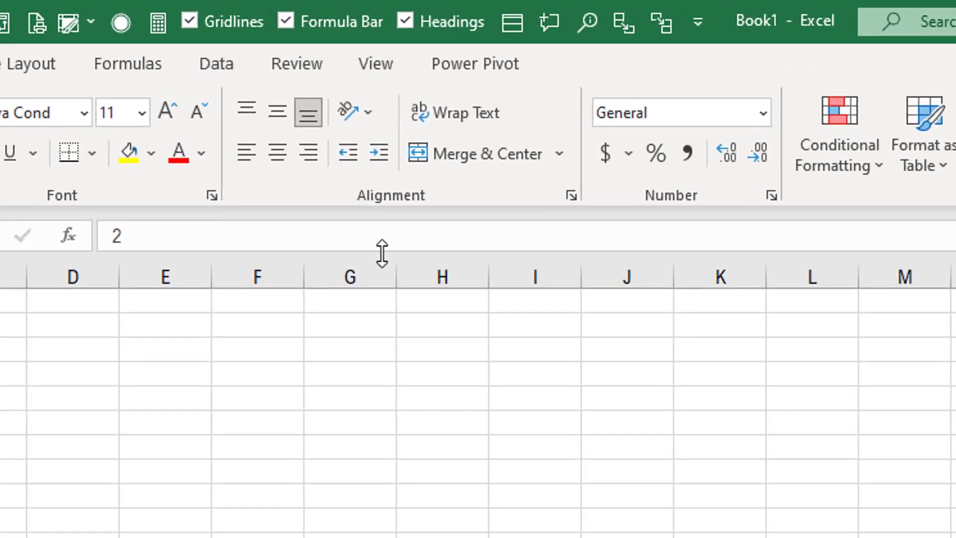
pyautogui.moveTo(382, 253); pyautogui.dragTo(377, 342)
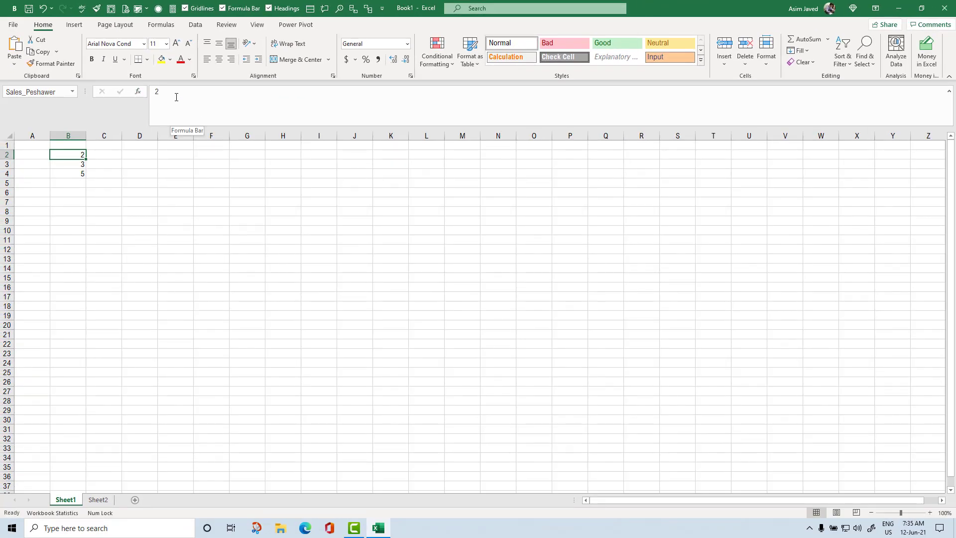
pyautogui.click(195, 100)
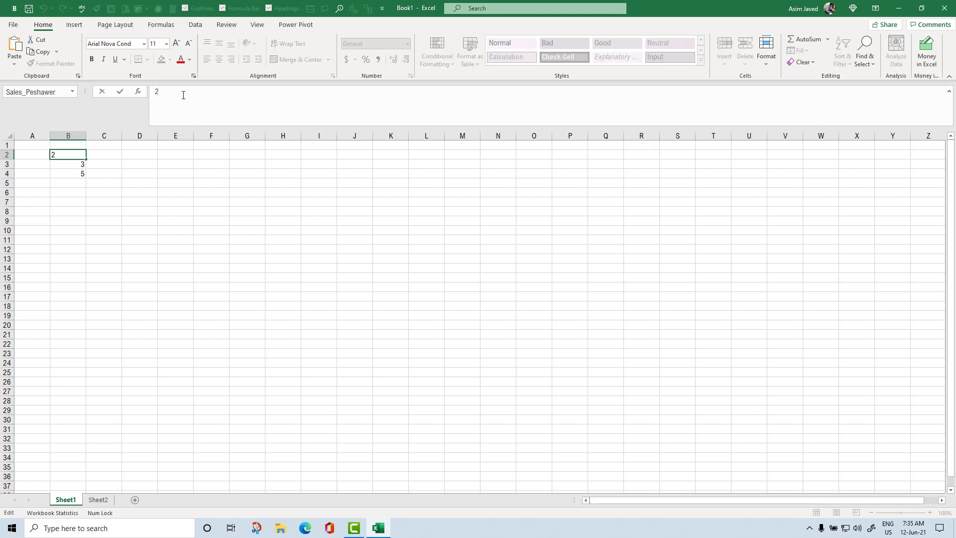
pyautogui.press('Escape')
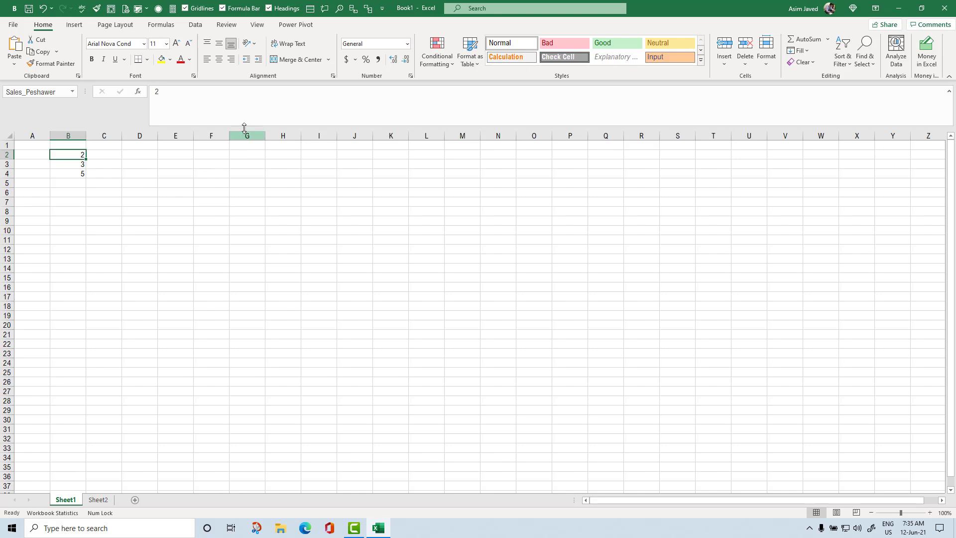
pyautogui.moveTo(244, 128); pyautogui.dragTo(247, 99)
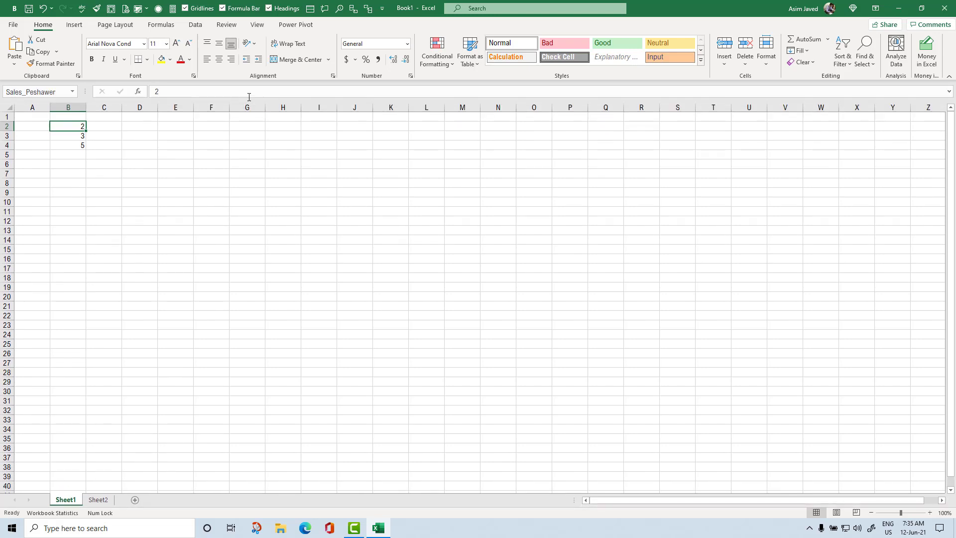
pyautogui.moveTo(247, 98)
pyautogui.mouseDown()
pyautogui.moveTo(244, 170)
pyautogui.moveTo(246, 101)
pyautogui.mouseUp()
# Select cell E9, the whole of column F, and finally the whole of row 8 on Sheet1
pyautogui.click(170, 194)
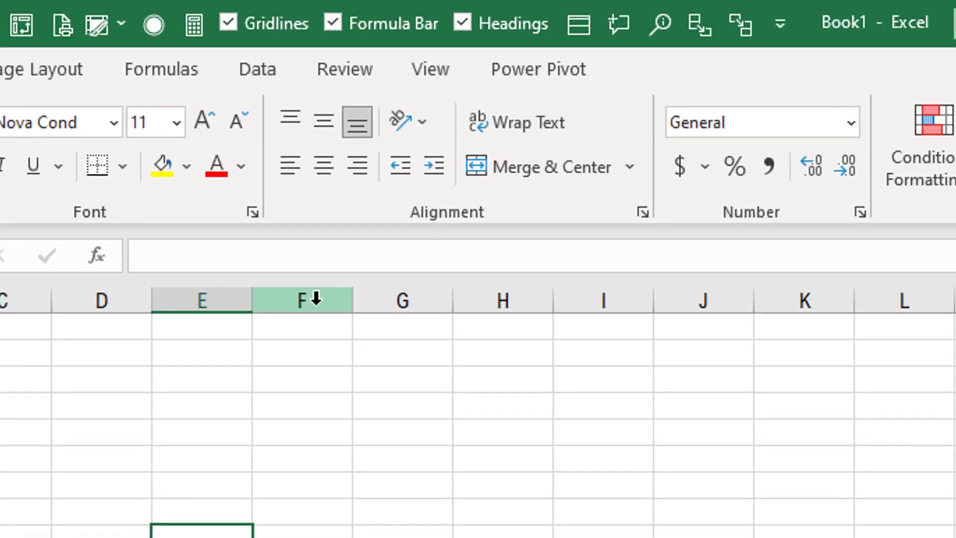
pyautogui.click(316, 299)
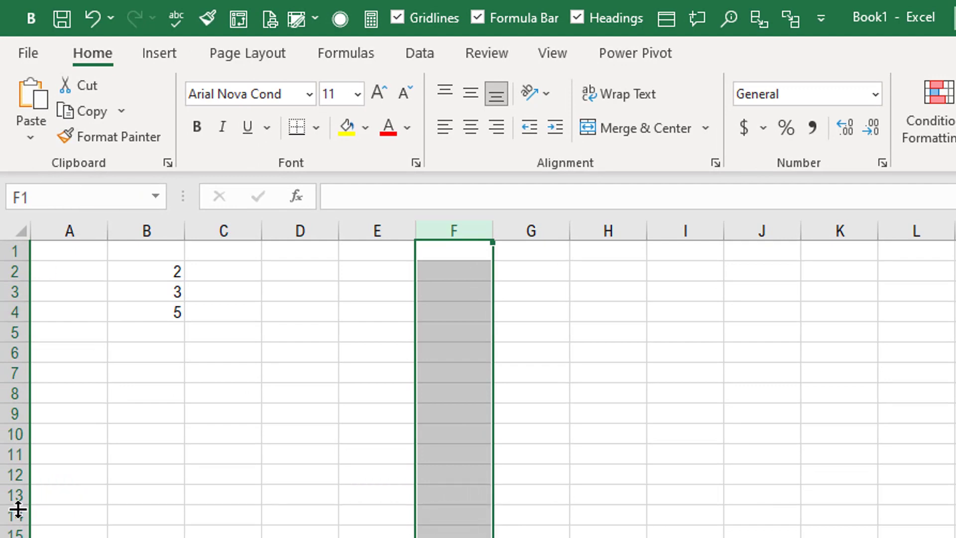
pyautogui.click(14, 394)
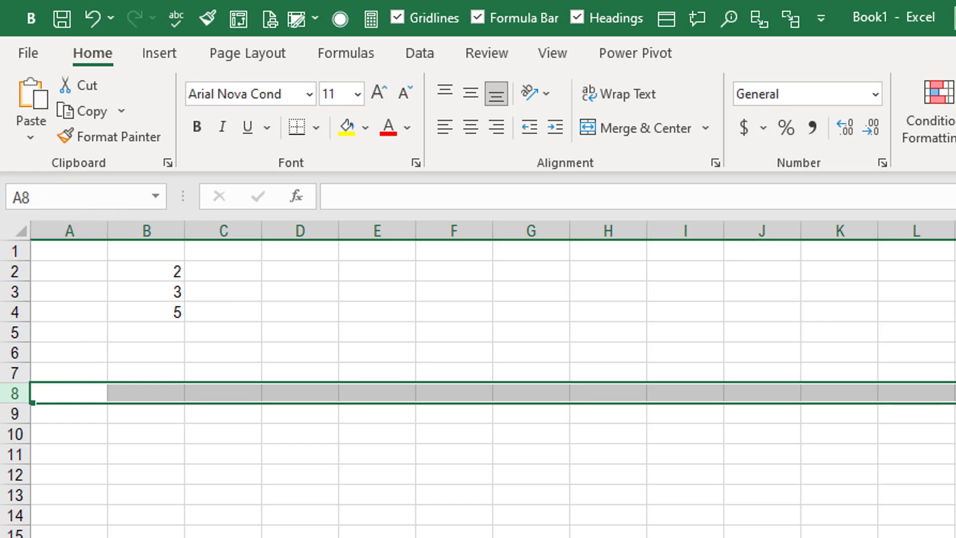
# Enter dfjjdfk in A8 and fdfkdjf in B8 of the selected row, discard an entry in C8, and select cell C14
pyautogui.write('dfjjdfk')
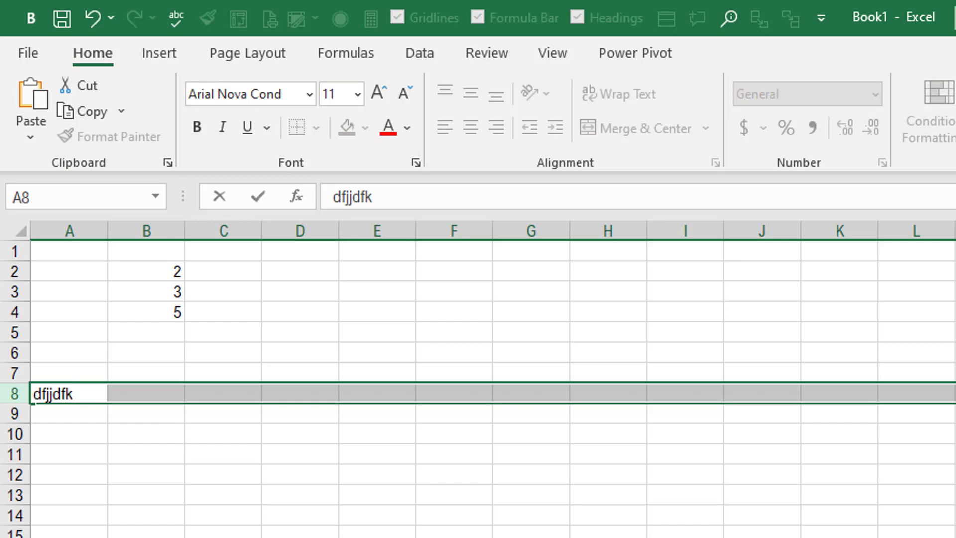
pyautogui.press('Tab')
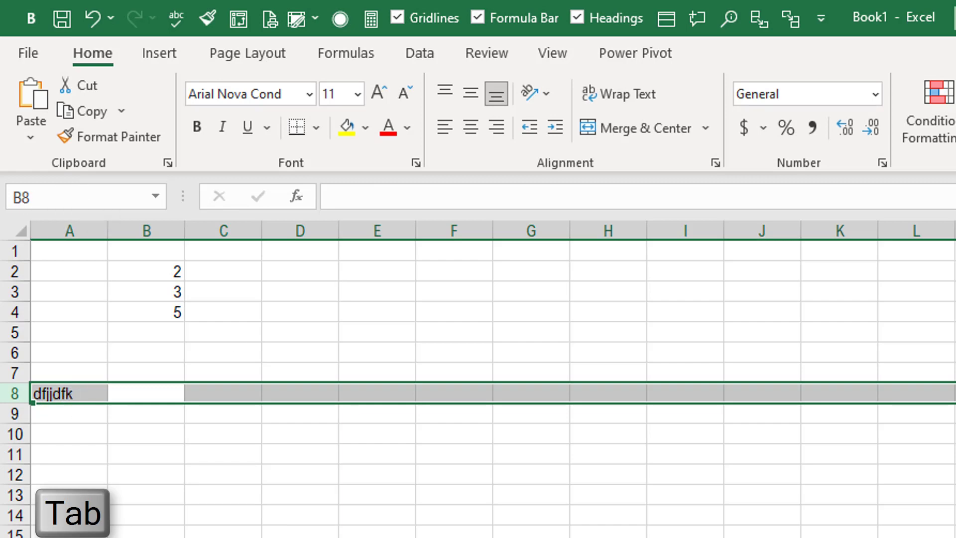
pyautogui.write('fdfkdjf')
pyautogui.press('Tab')
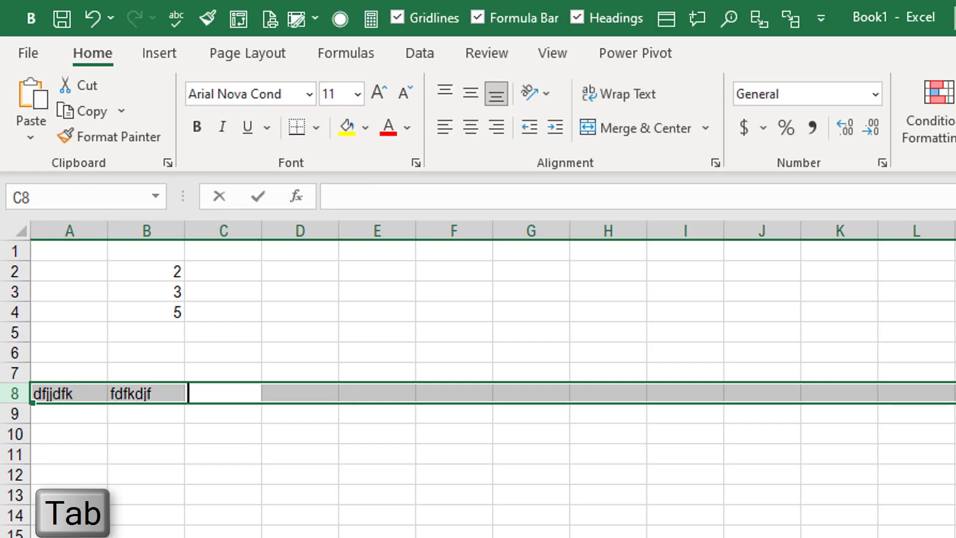
pyautogui.write('kelkflke')
pyautogui.press('Escape')
pyautogui.click(221, 507)
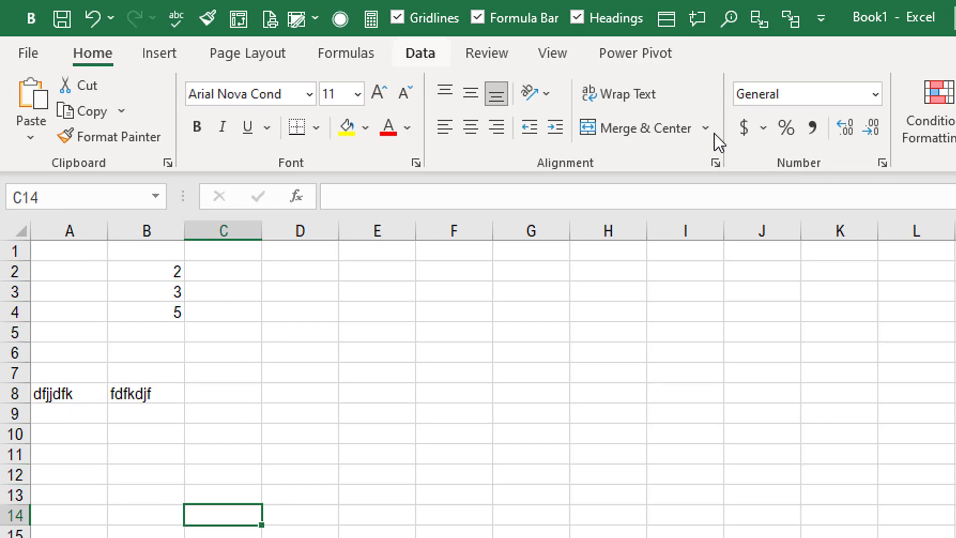
# Select column H together with row 14, and finally only their intersection, cell H14
pyautogui.click(617, 228)
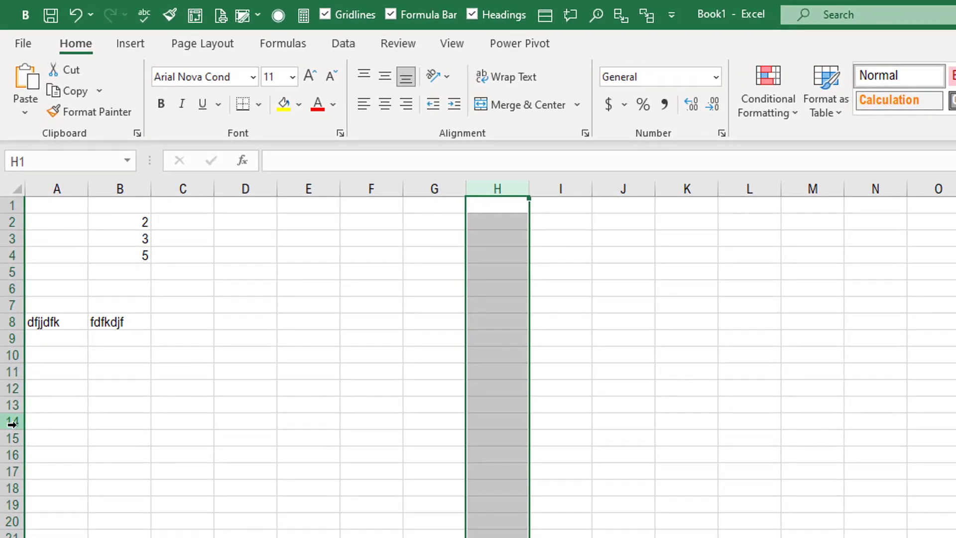
pyautogui.keyDown('ctrl'); pyautogui.click(12, 423); pyautogui.keyUp('ctrl')
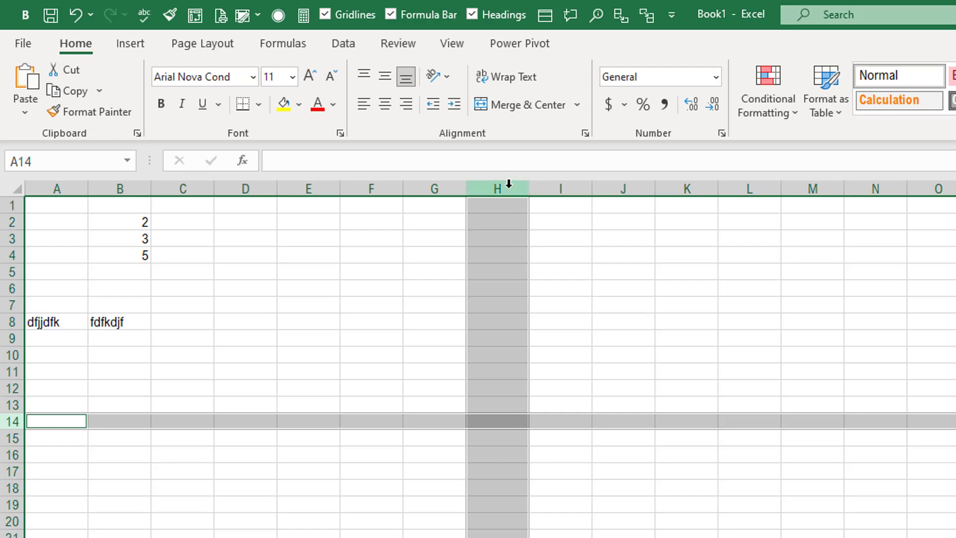
pyautogui.click(498, 417)
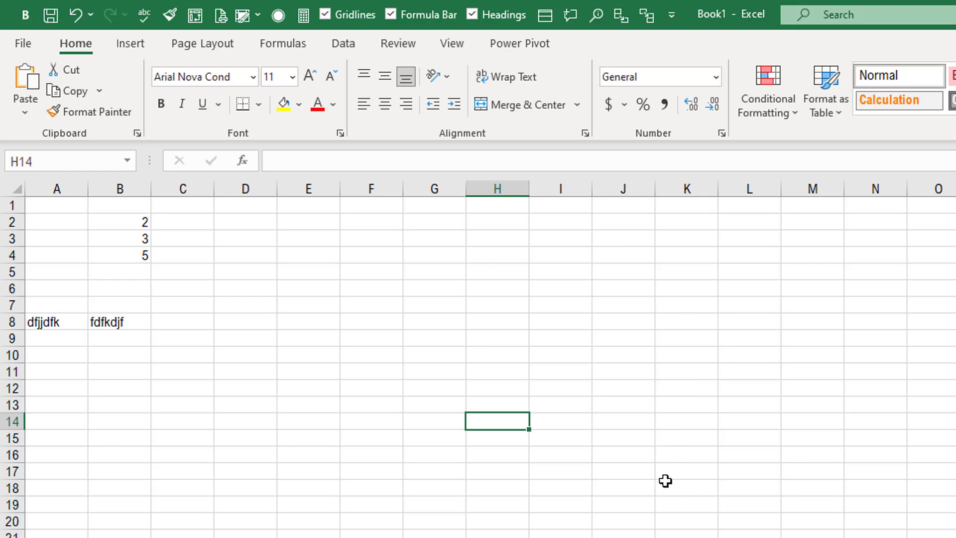
# Select cell K17 and then cell G7, and browse the rows further down Sheet1
pyautogui.click(694, 470)
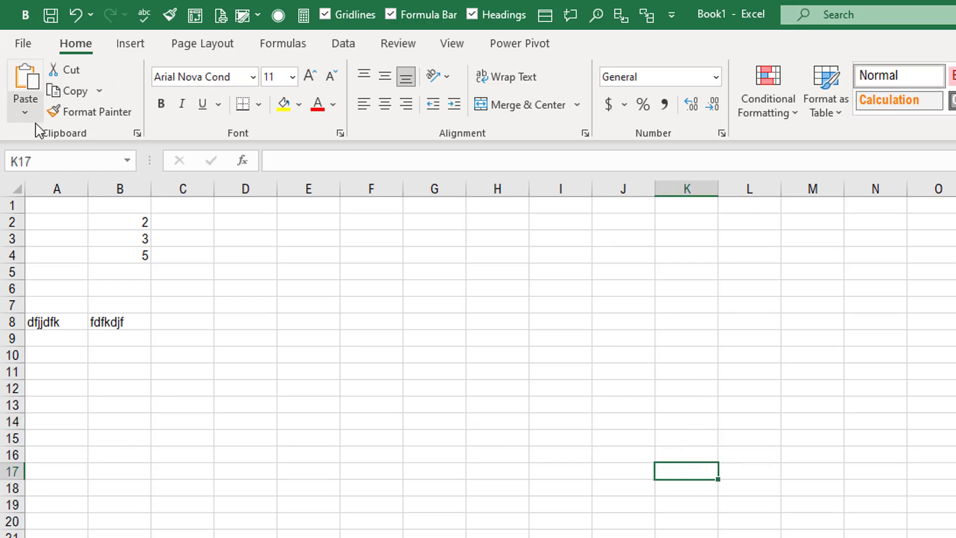
pyautogui.click(419, 308)
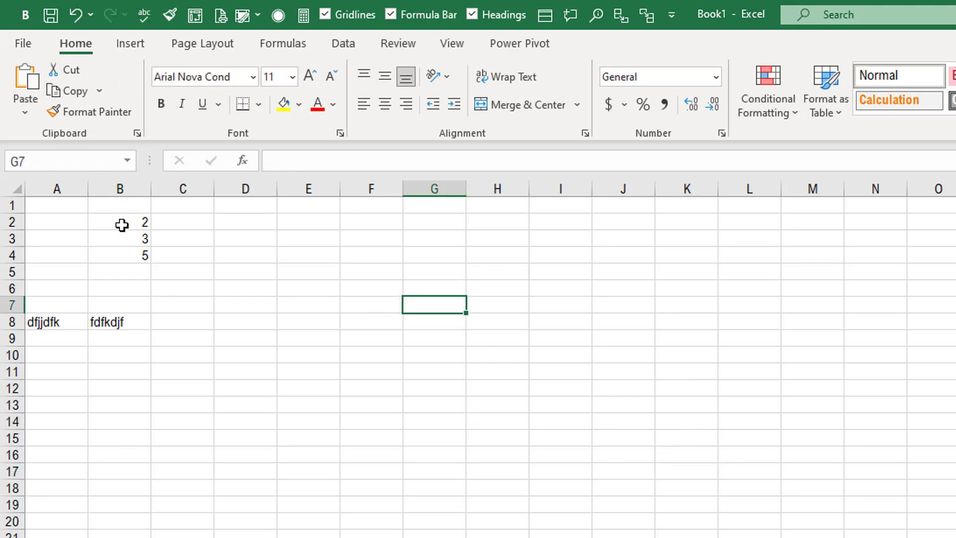
pyautogui.scroll(-20, 478, 363)
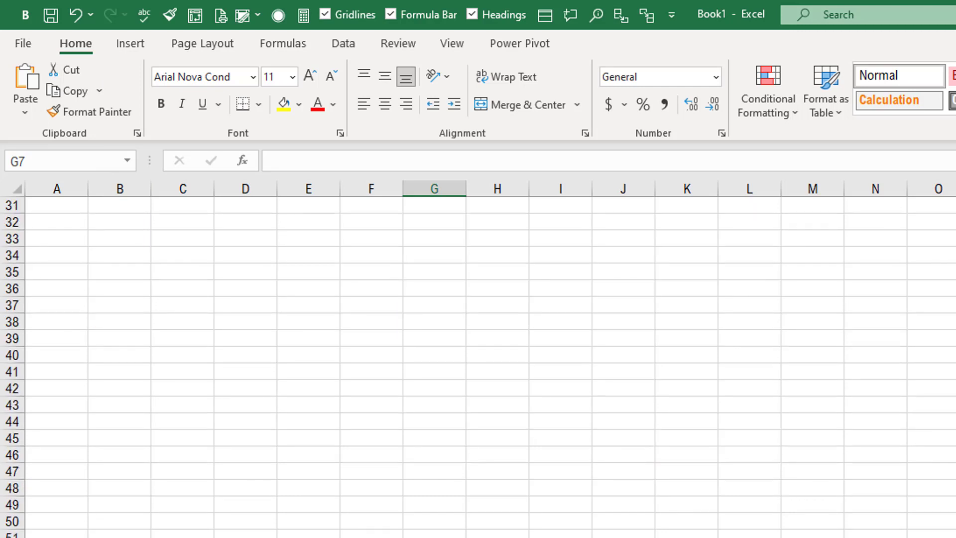
pyautogui.scroll(20, 477, 364)
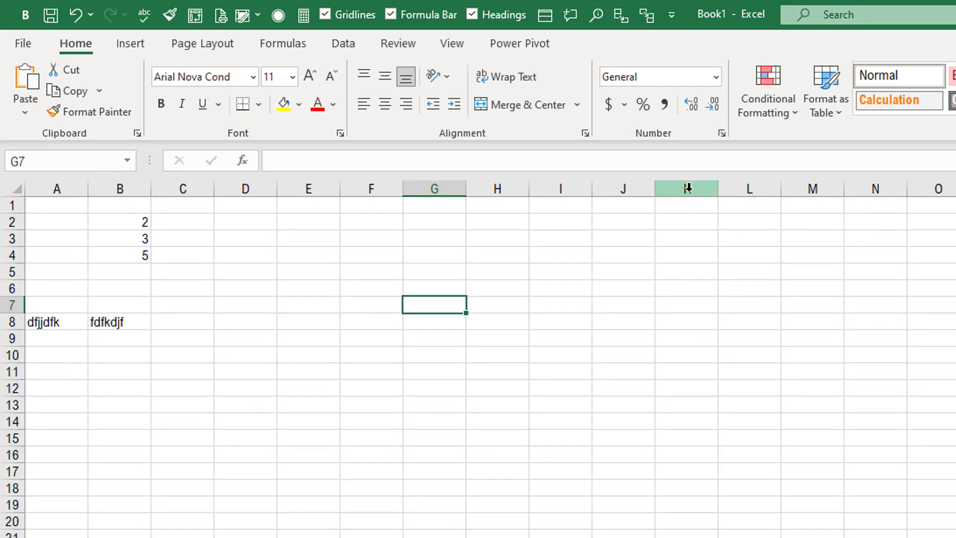
# Jump directly to cell K250 through the Name Box and return the view to the first rows
pyautogui.click(64, 161)
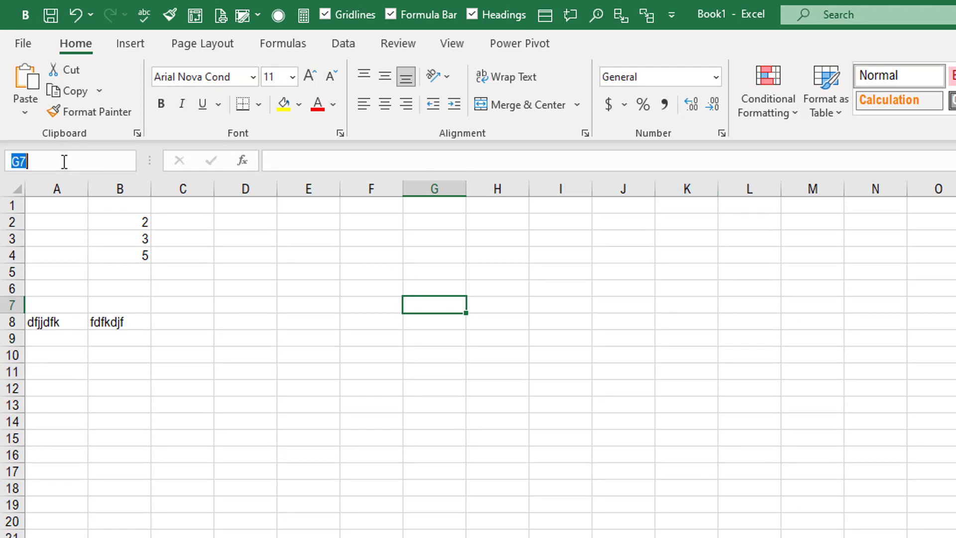
pyautogui.write('k250')
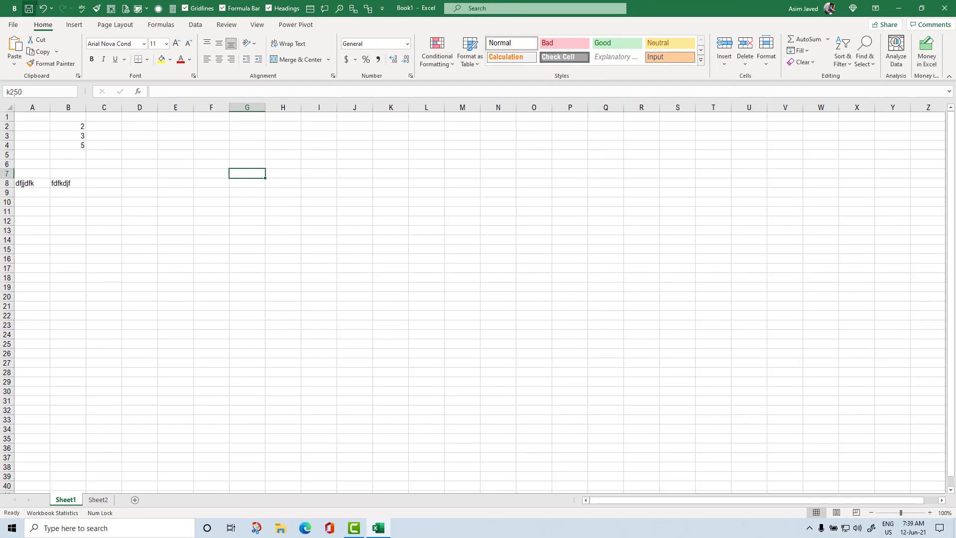
pyautogui.press('Return')
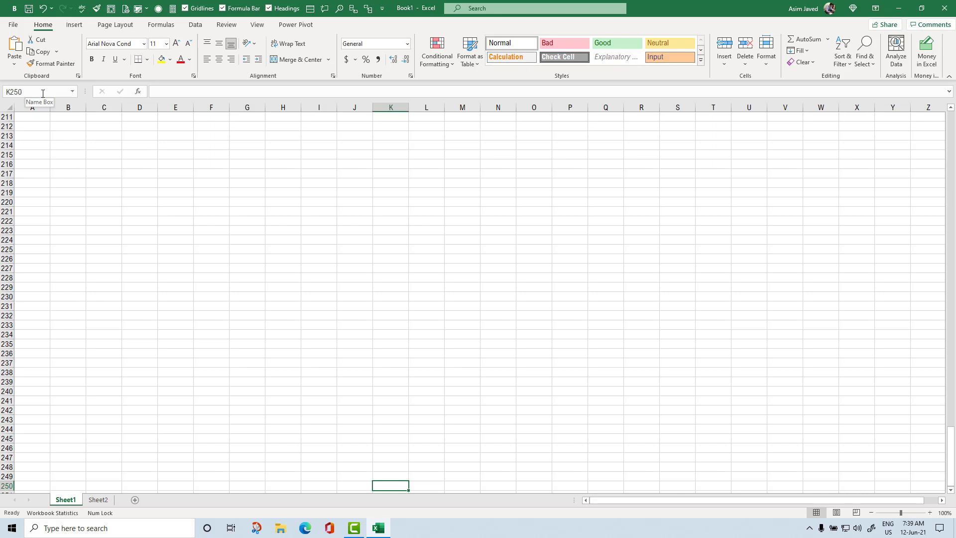
pyautogui.scroll(20, 218, 238)
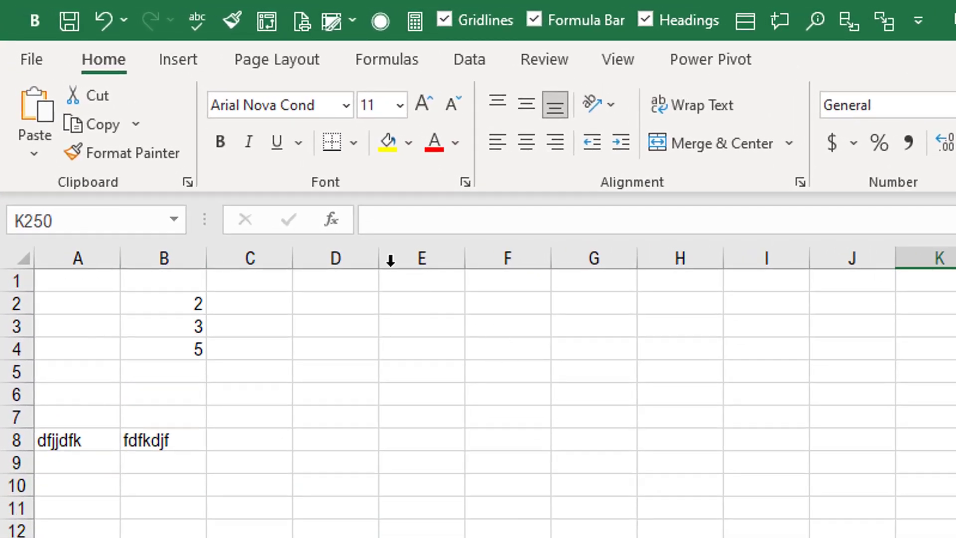
# Select every cell of Sheet1 and apply bold formatting to the whole sheet
pyautogui.click(54, 106)
pyautogui.click(20, 258)
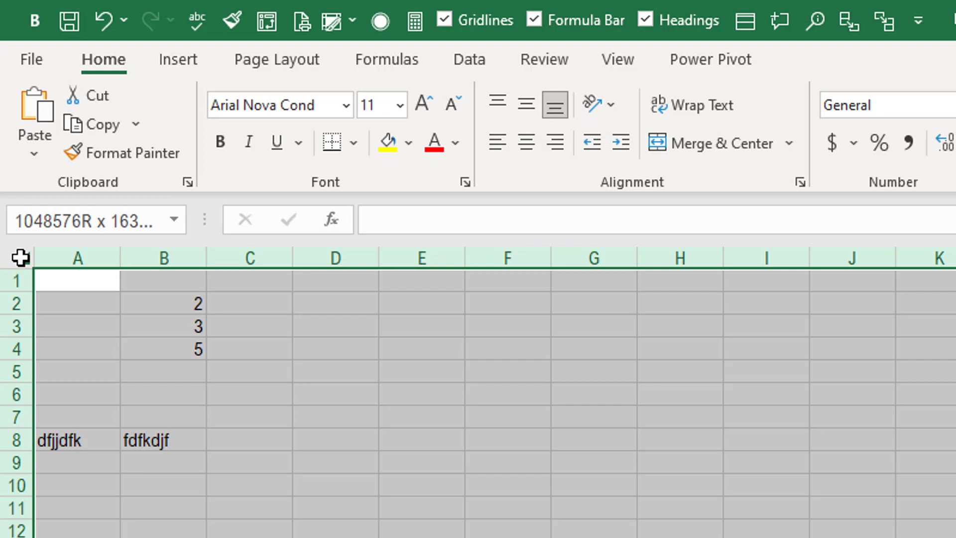
pyautogui.hotkey('ctrl', 'b')
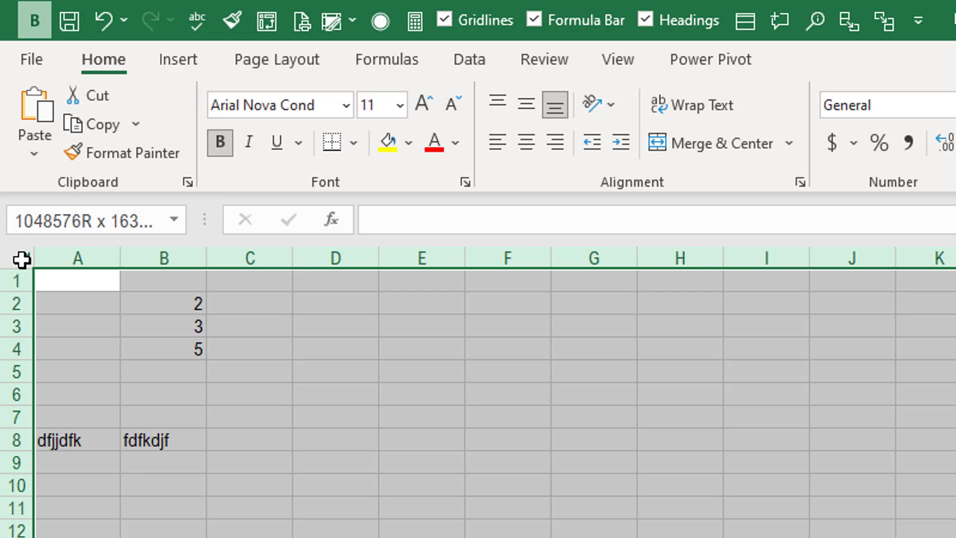
# Widen the Name Box and select the whole sheet again to read the full number of rows and columns
pyautogui.click(22, 259)
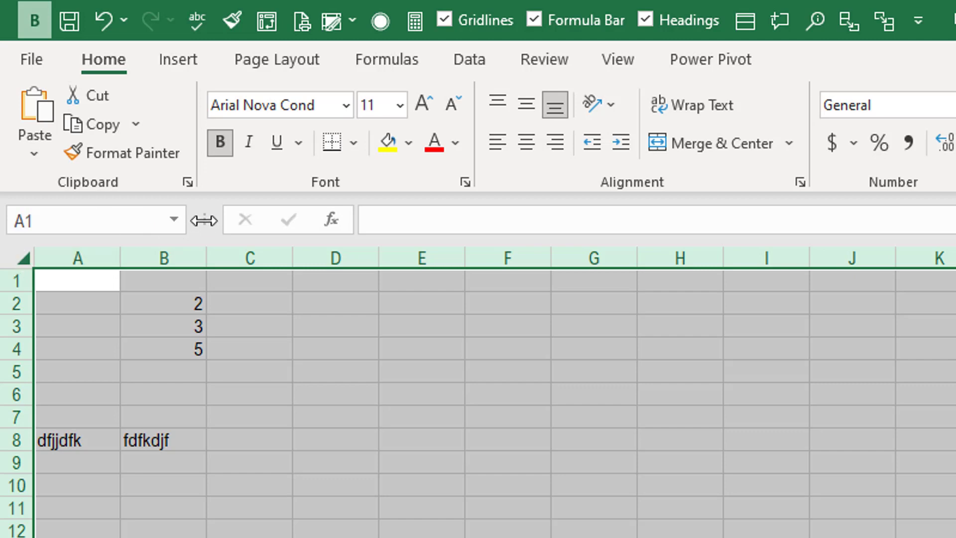
pyautogui.moveTo(204, 221); pyautogui.dragTo(493, 237)
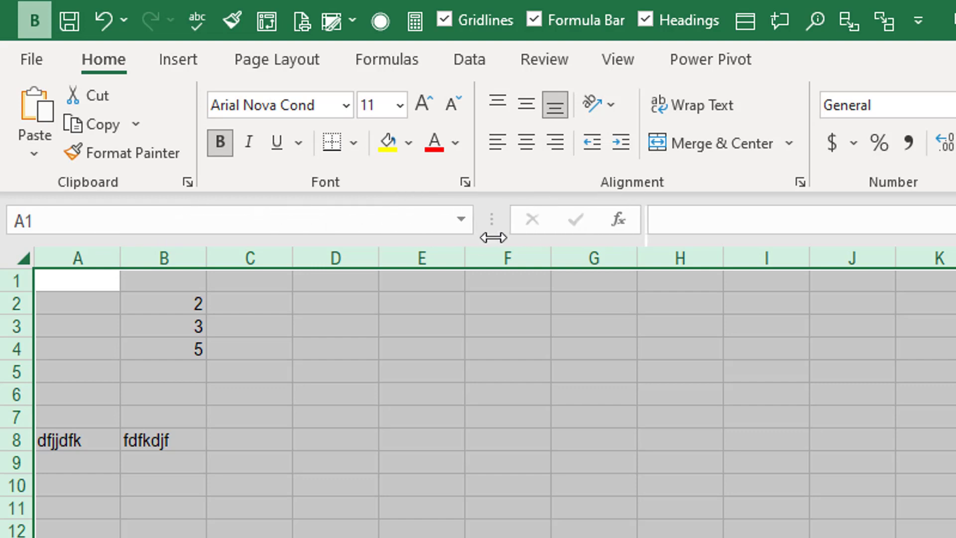
pyautogui.click(20, 256)
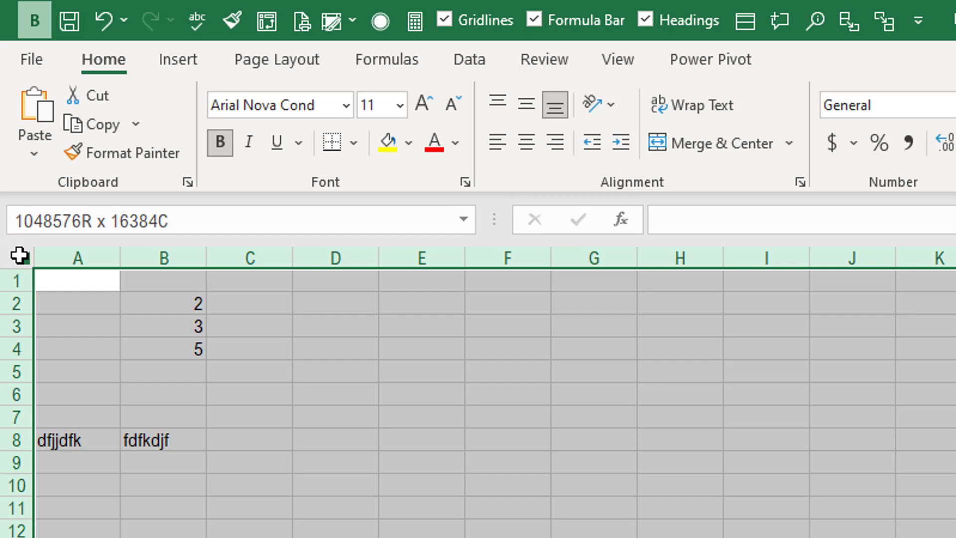
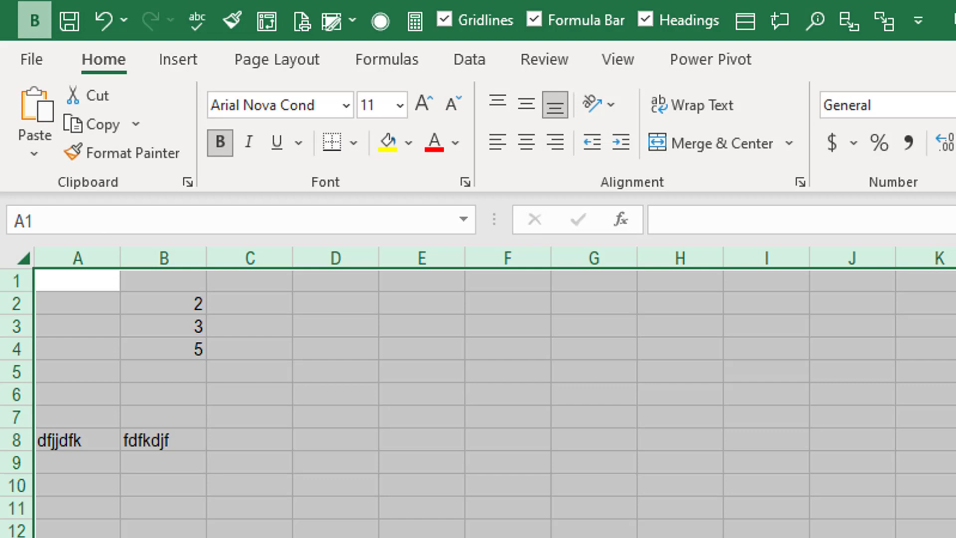
# Deselect the whole sheet by choosing cell D27, switch to Sheet2, and add three new worksheets after it
pyautogui.click(335, 131)
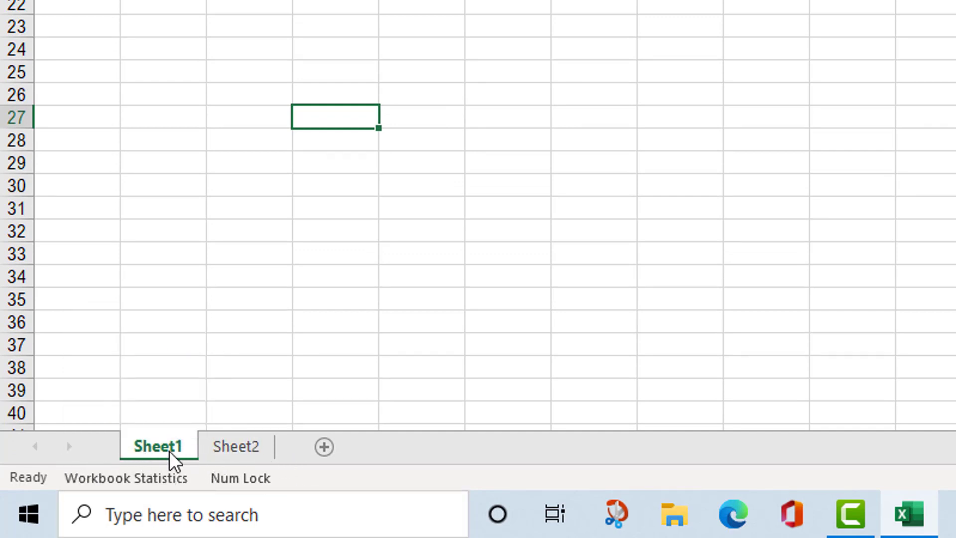
pyautogui.click(238, 448)
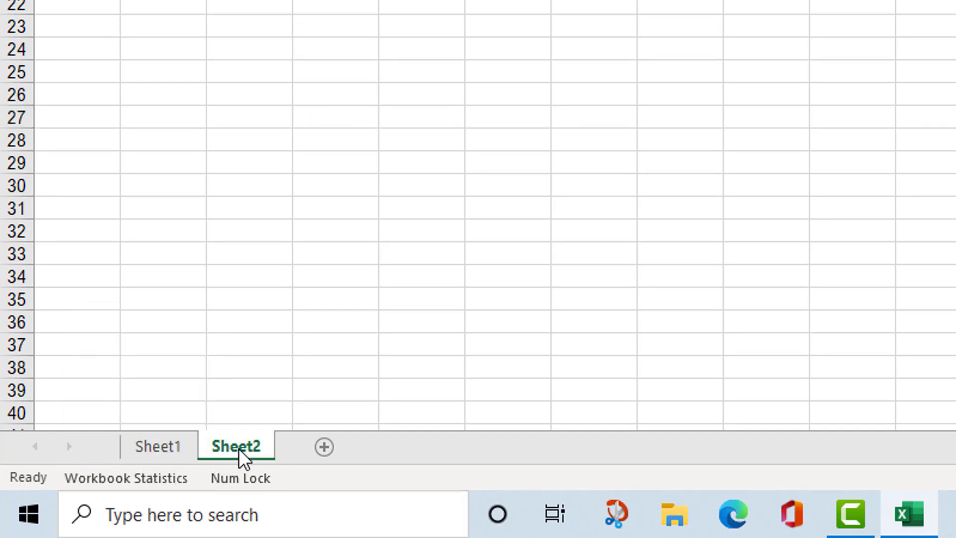
pyautogui.click(322, 447)
pyautogui.doubleClick(408, 448)
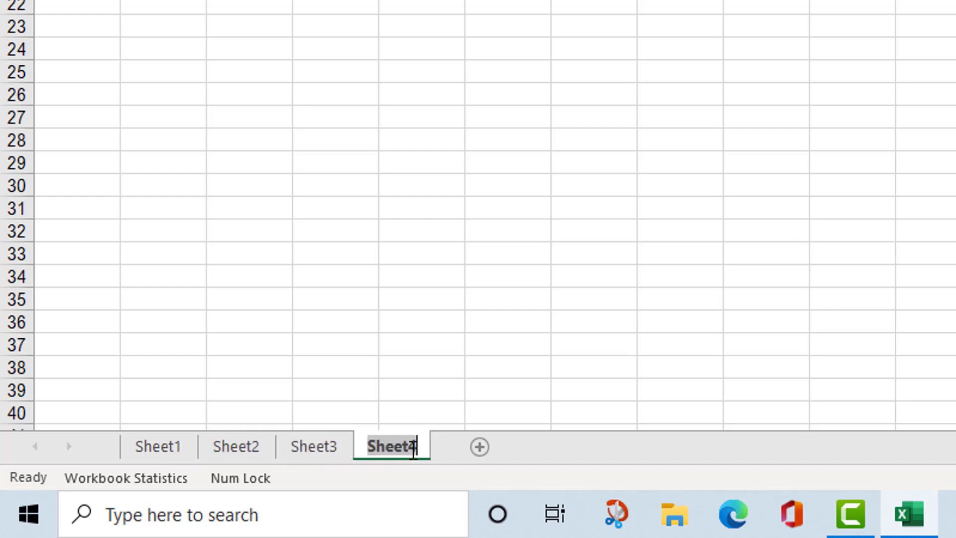
pyautogui.click(482, 446)
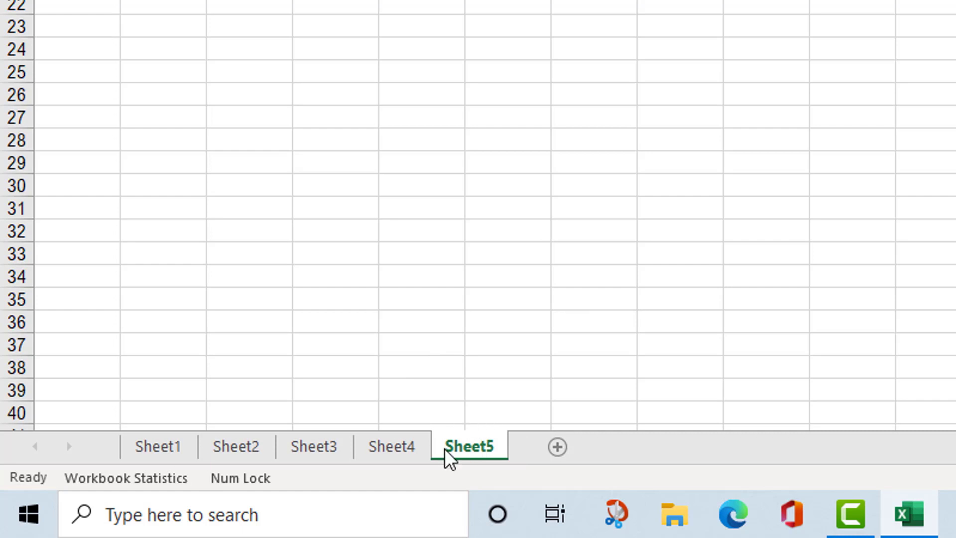
# Rename the Sheet5 worksheet as Karachi
pyautogui.keyDown('ctrl'); pyautogui.click(359, 448); pyautogui.keyUp('ctrl')
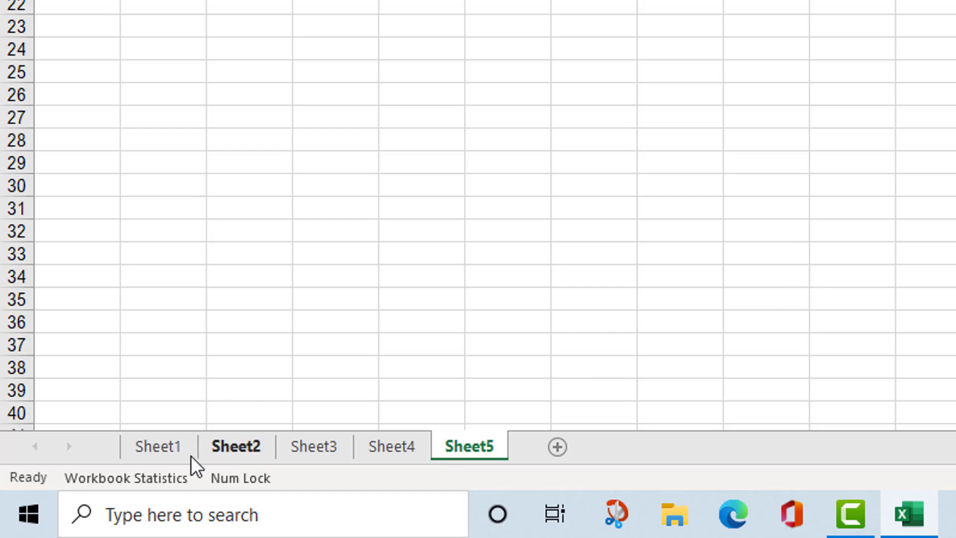
pyautogui.doubleClick(472, 450)
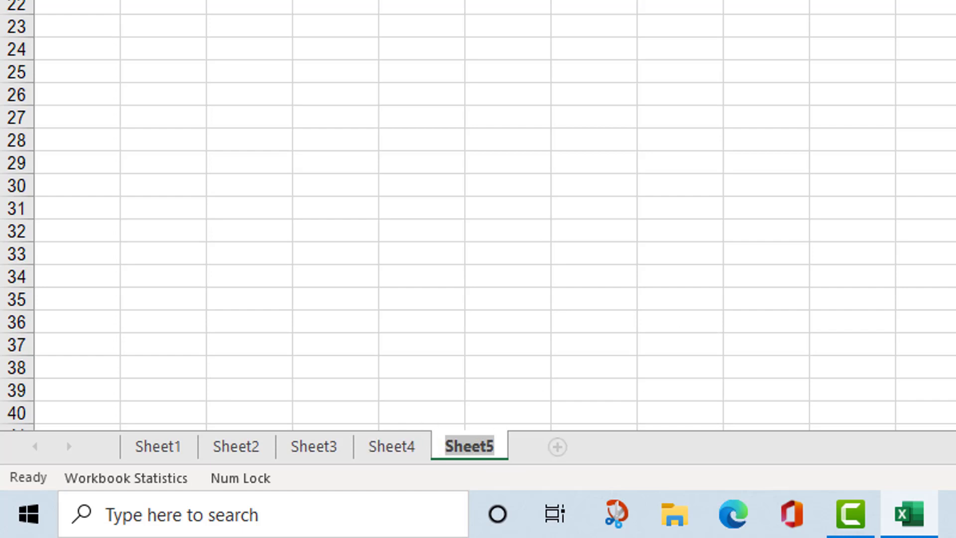
pyautogui.write('Karachi')
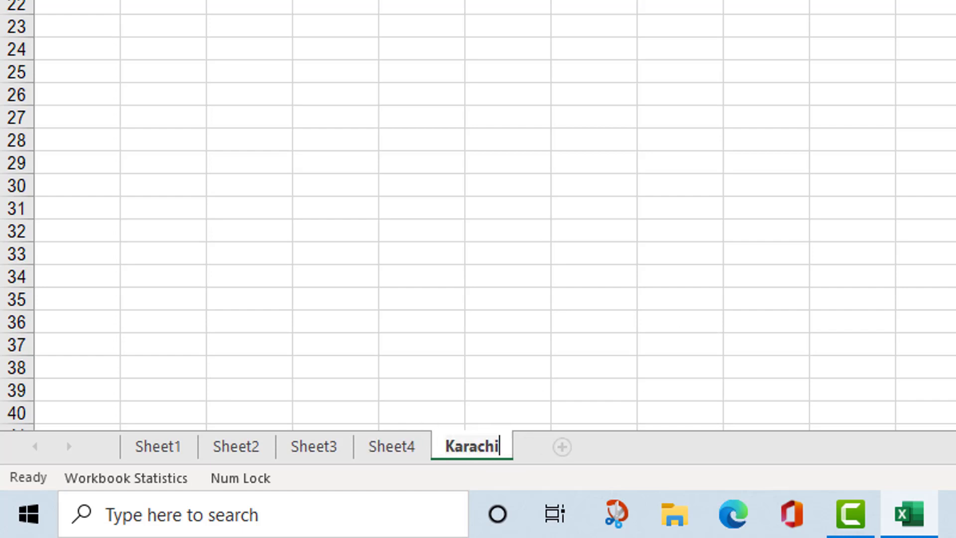
pyautogui.press('Return')
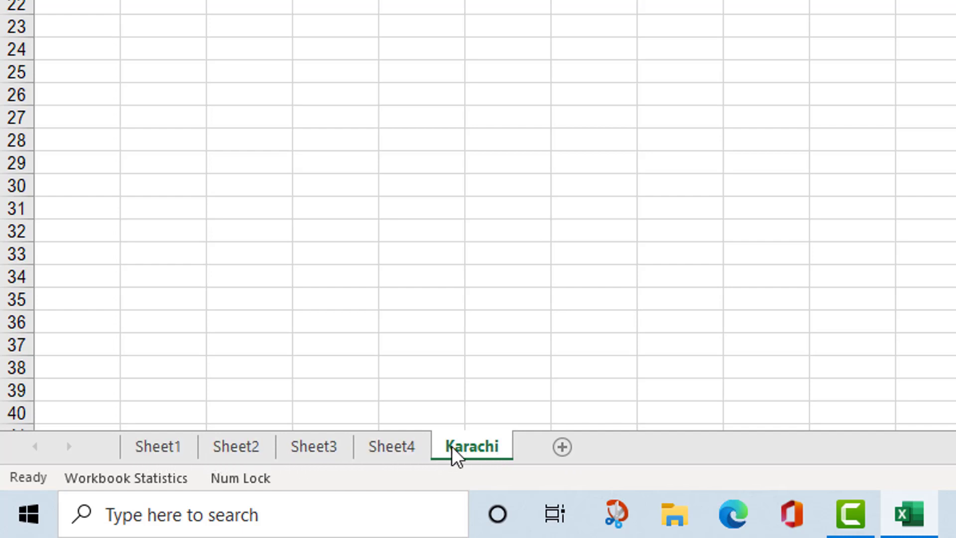
# Give the Karachi sheet tab a darker blue theme color and switch to Sheet4
pyautogui.rightClick(468, 454)
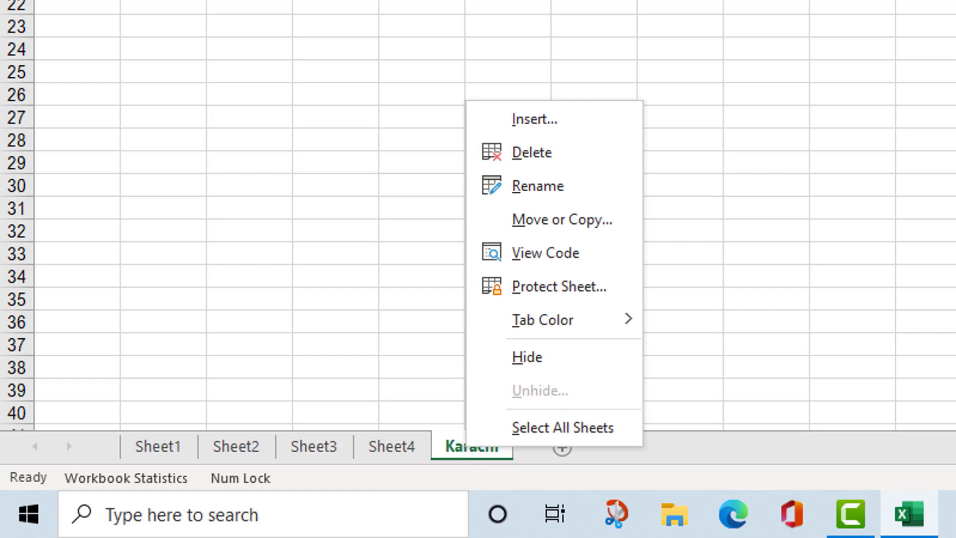
pyautogui.moveTo(581, 334)
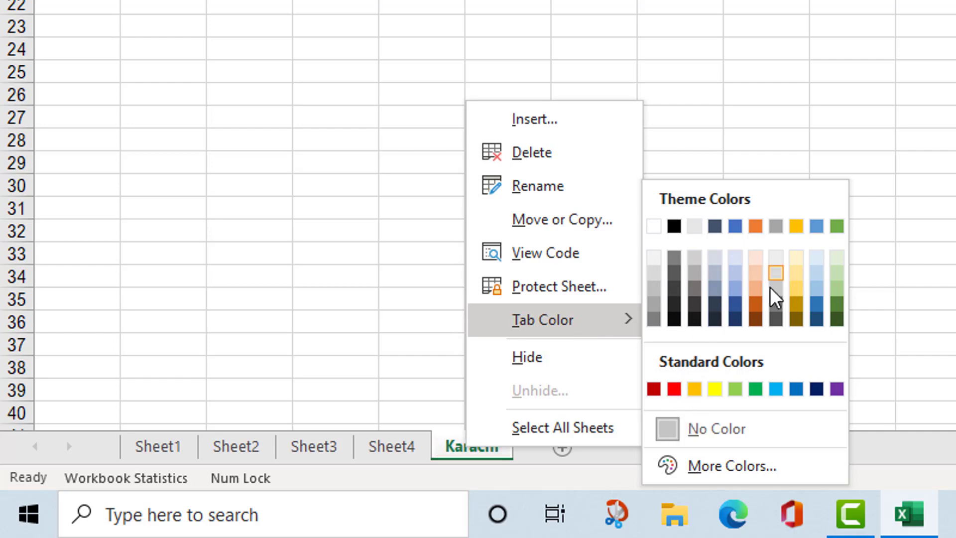
pyautogui.click(734, 305)
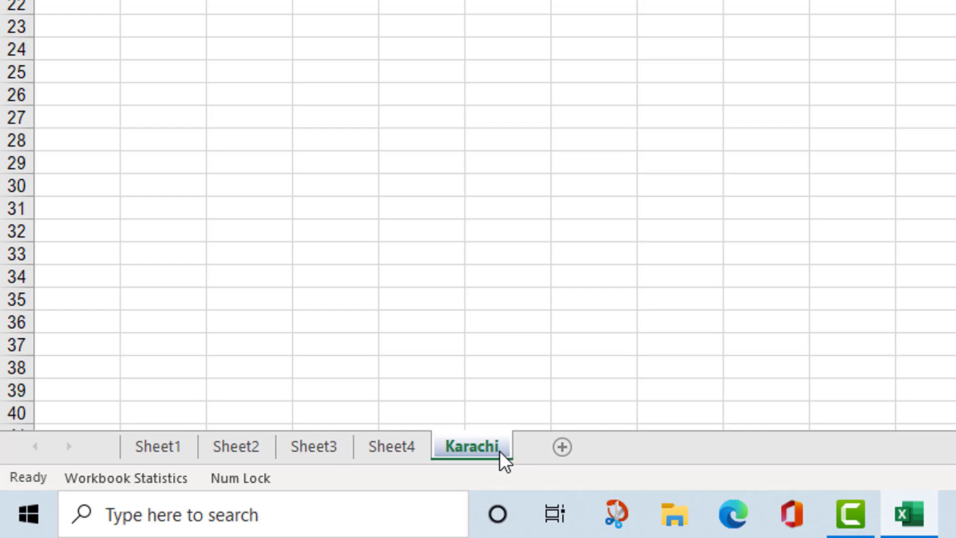
pyautogui.click(387, 450)
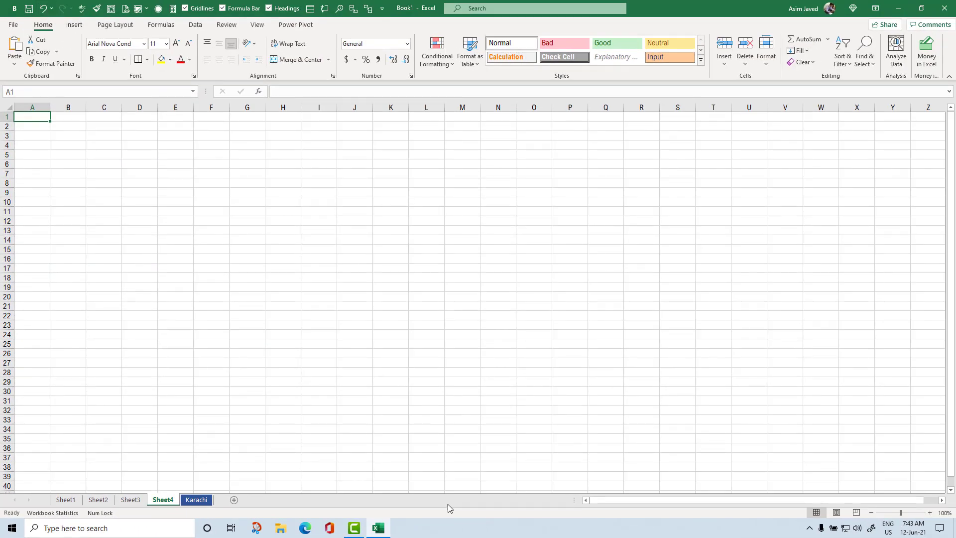
# Scroll Sheet4 sideways and lengthen the horizontal scroll bar toward the sheet tabs
pyautogui.moveTo(618, 501); pyautogui.dragTo(688, 503)
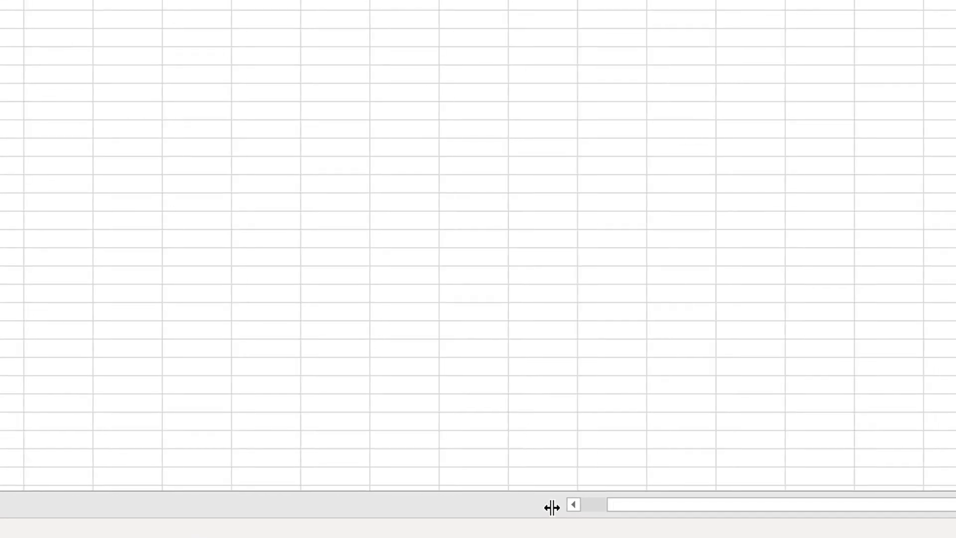
pyautogui.moveTo(551, 508); pyautogui.dragTo(156, 502)
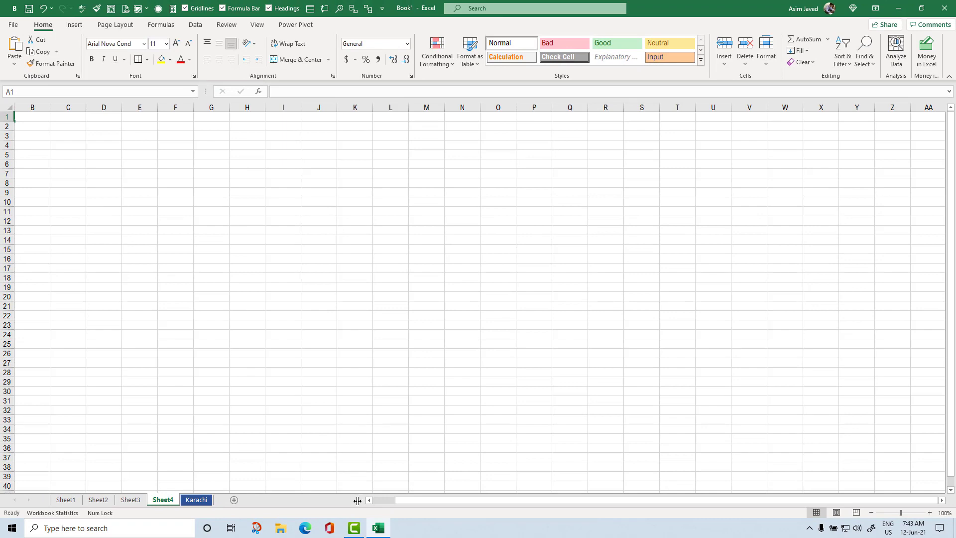
# Lengthen the horizontal scroll bar until it hides some sheet tabs, and scroll the tabs forward to Karachi
pyautogui.moveTo(357, 500); pyautogui.dragTo(309, 502)
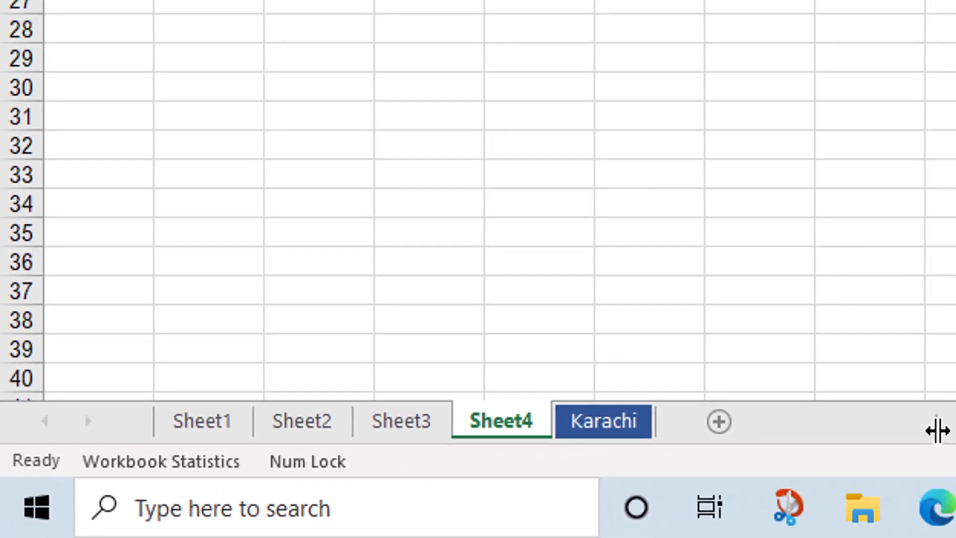
pyautogui.moveTo(702, 445); pyautogui.dragTo(558, 446)
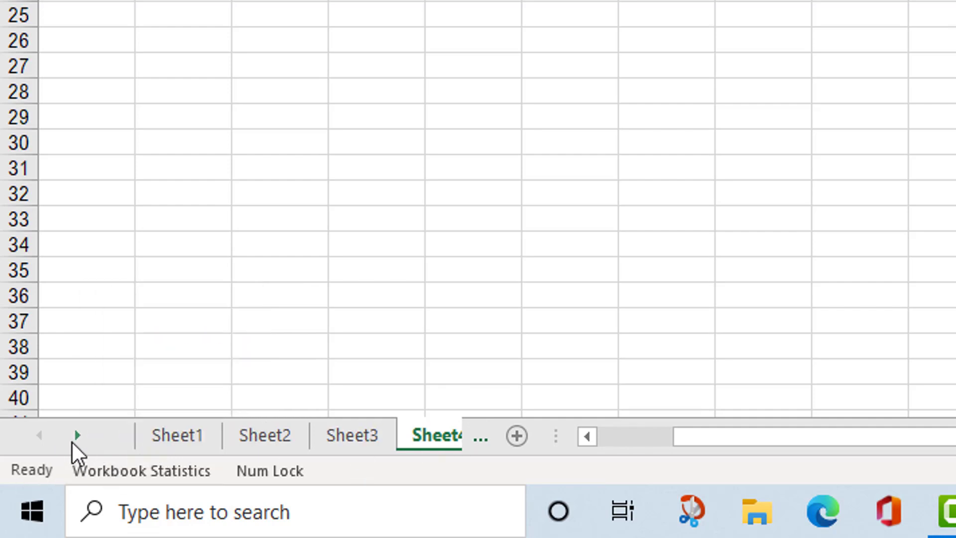
pyautogui.click(77, 440)
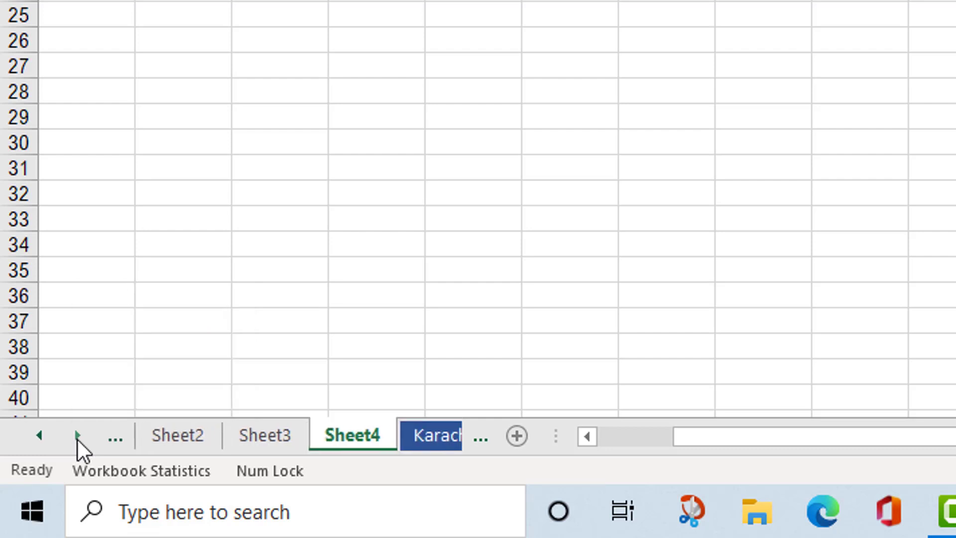
pyautogui.click(78, 440)
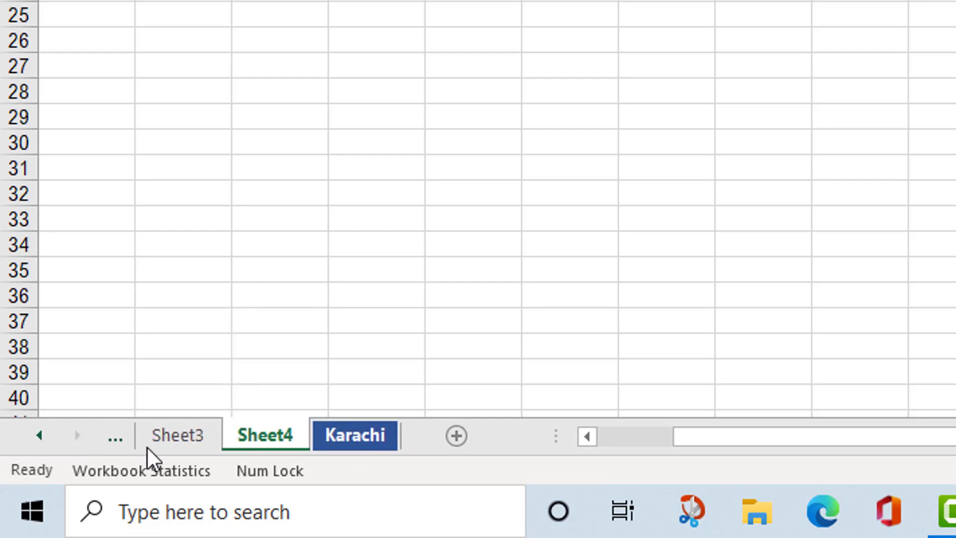
# Shorten the horizontal scroll bar to make room for the sheet tabs and scroll them back to Sheet1
pyautogui.moveTo(561, 441); pyautogui.dragTo(955, 442)
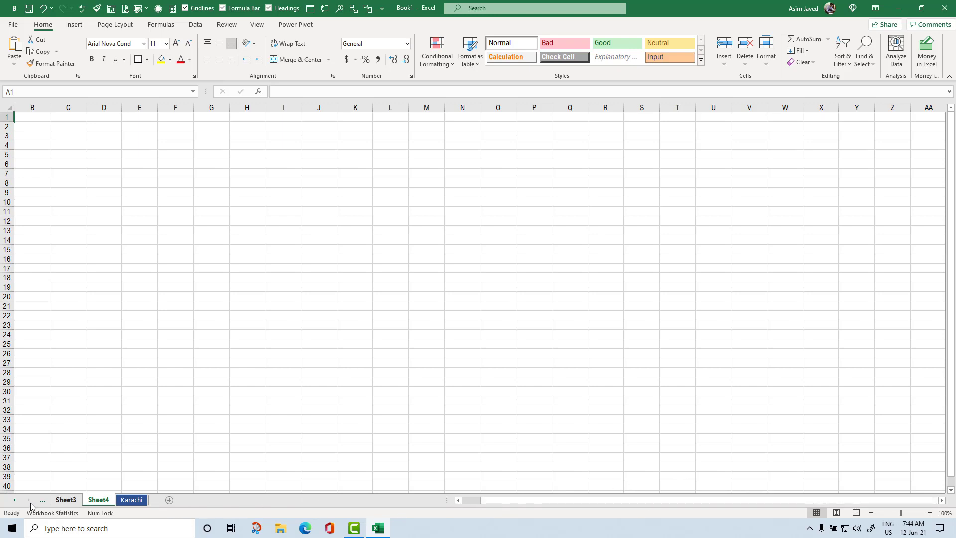
pyautogui.click(14, 500)
pyautogui.click(14, 499)
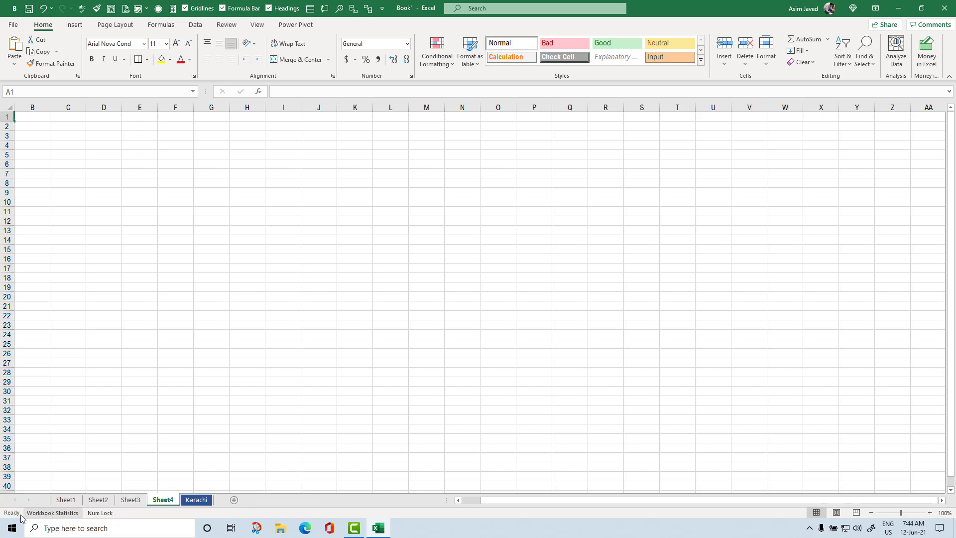
# Open the status bar customization options and turn off Workbook Statistics
pyautogui.rightClick(656, 517)
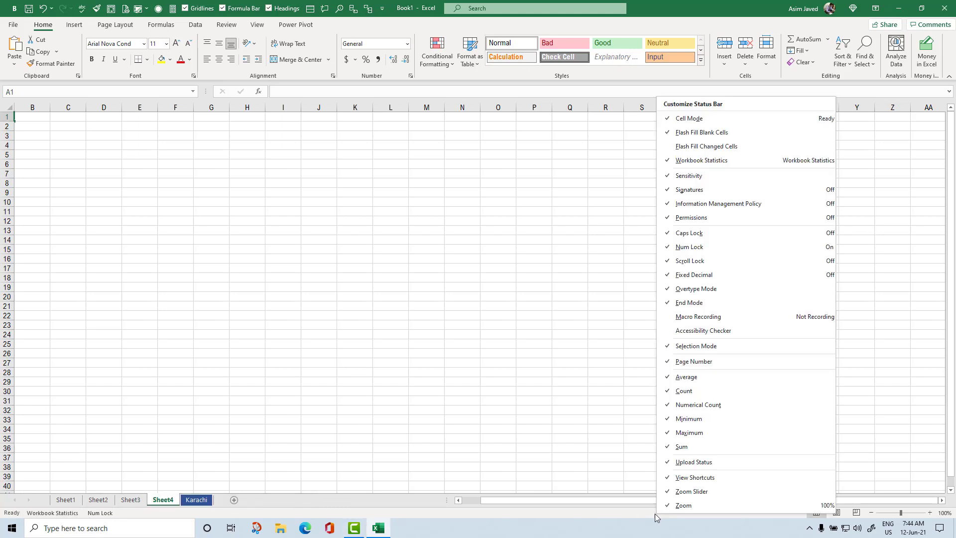
pyautogui.click(625, 518)
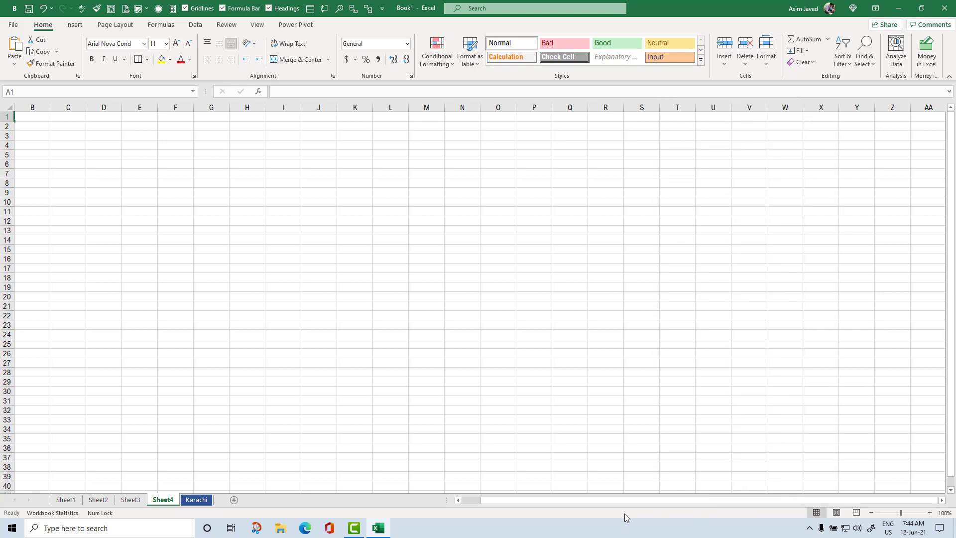
pyautogui.rightClick(625, 518)
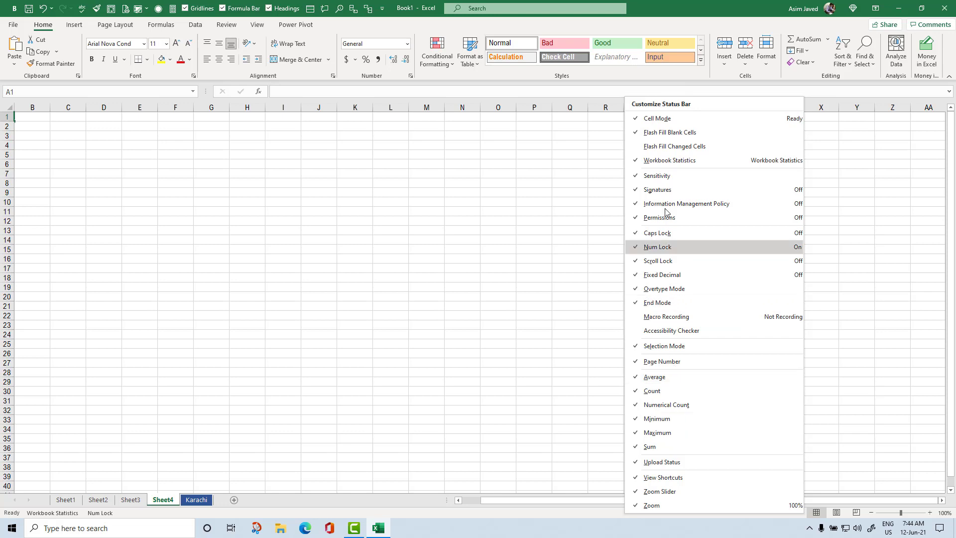
pyautogui.click(687, 163)
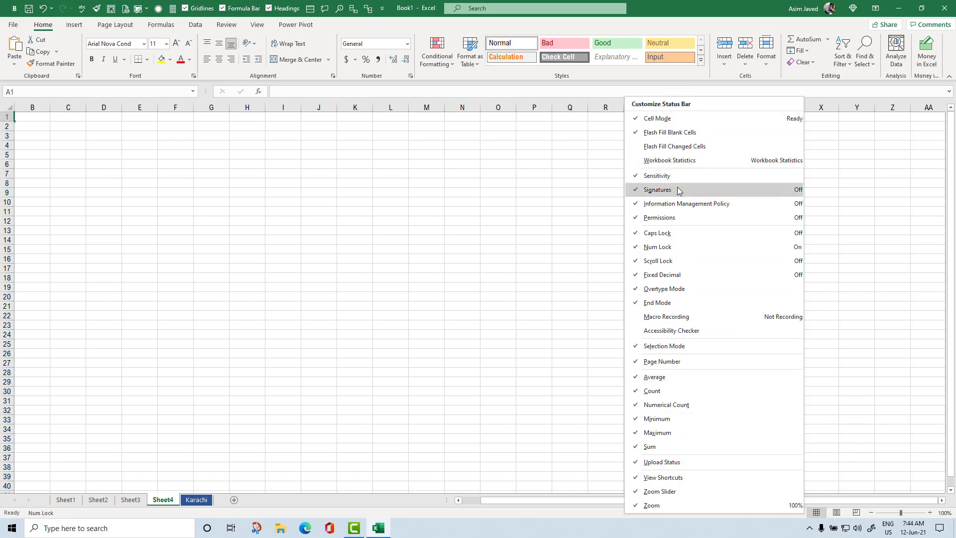
# Turn off Average, Count, Numerical Count, Minimum and Maximum for the status bar
pyautogui.click(669, 377)
pyautogui.click(669, 391)
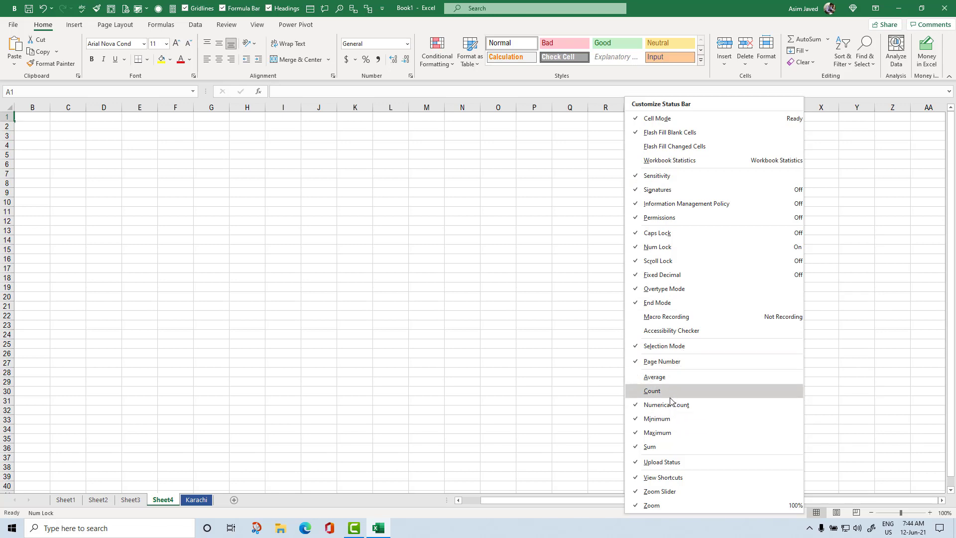
pyautogui.click(670, 405)
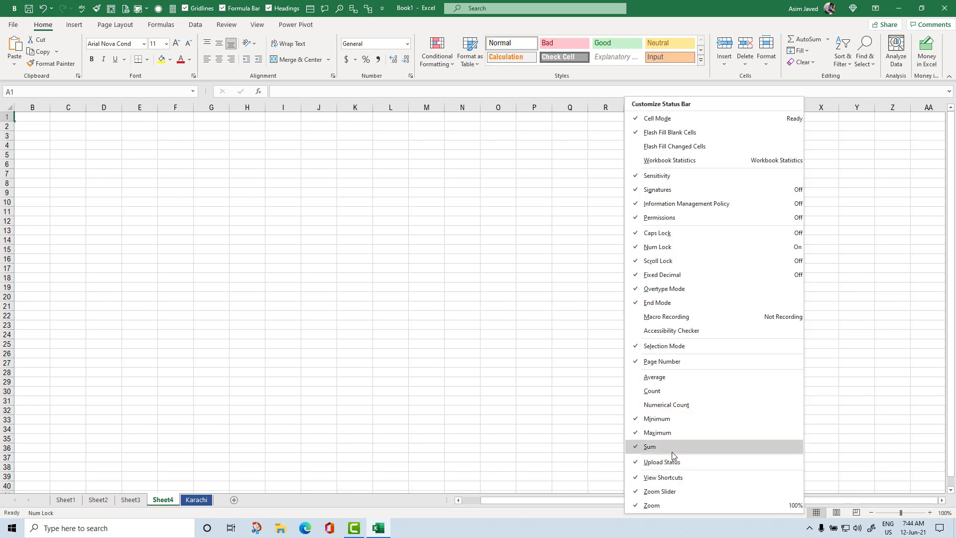
pyautogui.click(671, 418)
pyautogui.click(670, 432)
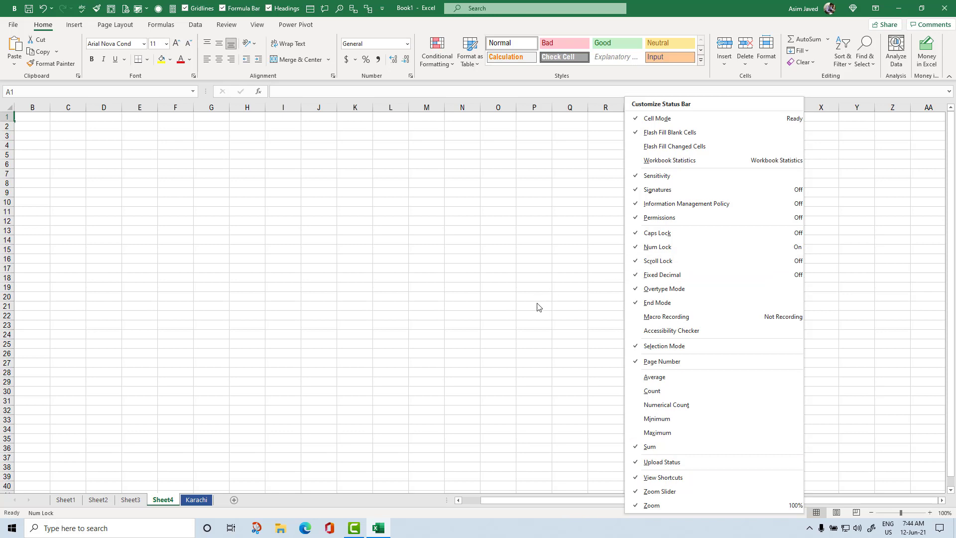
# Turn off the Scroll Lock and Num Lock status bar indicators and close the customization options
pyautogui.click(664, 260)
pyautogui.click(663, 247)
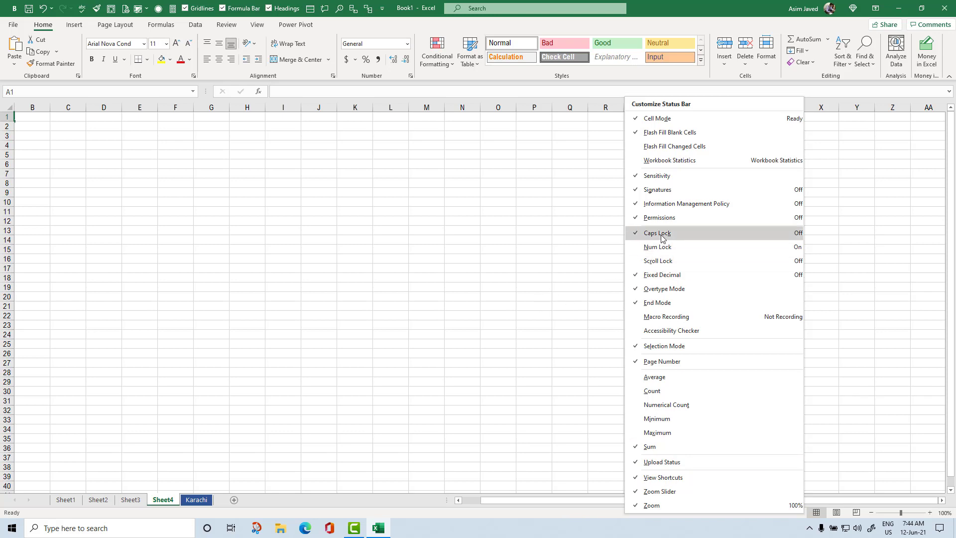
pyautogui.click(423, 279)
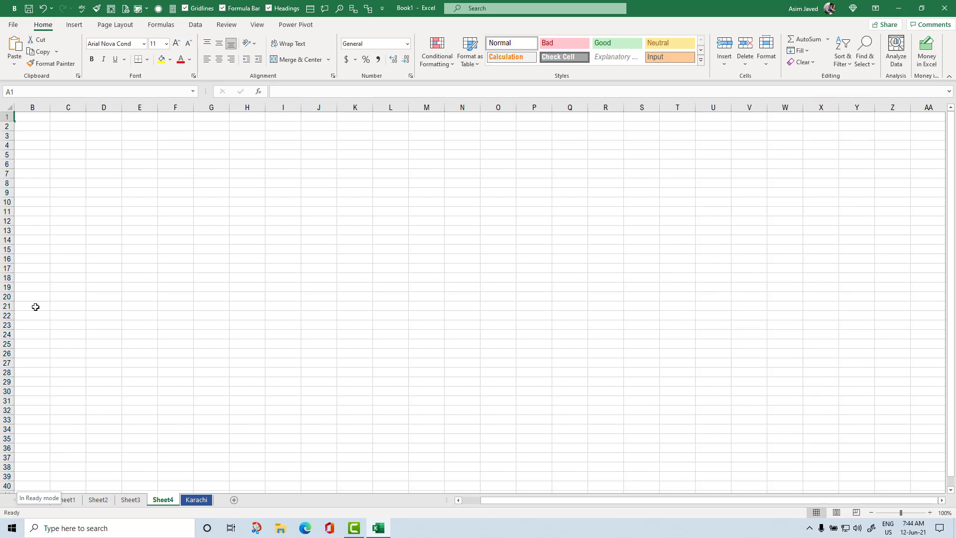
# Select cell C5 on Sheet4 and look over the sheet's pages in Page Layout view
pyautogui.click(58, 153)
pyautogui.hscroll(-1, 61, 153)
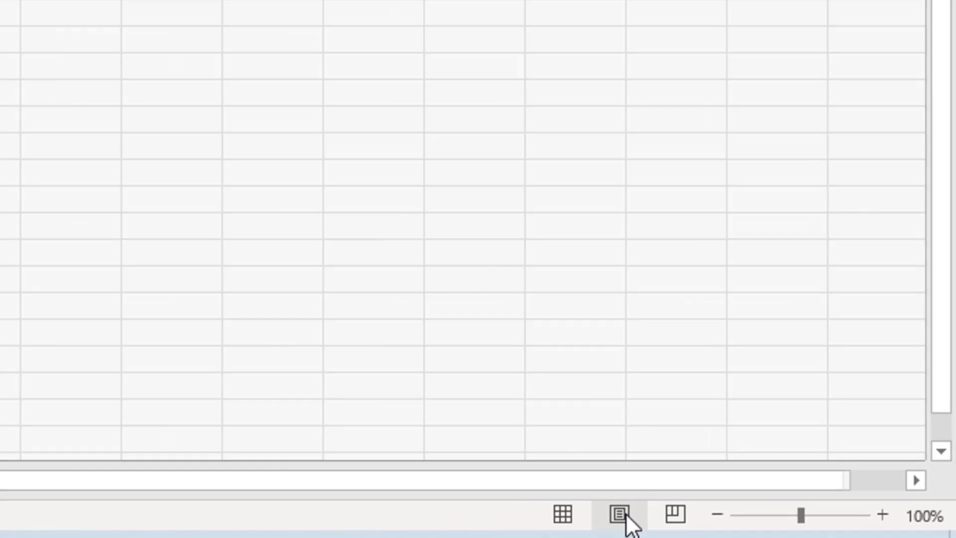
pyautogui.click(457, 516)
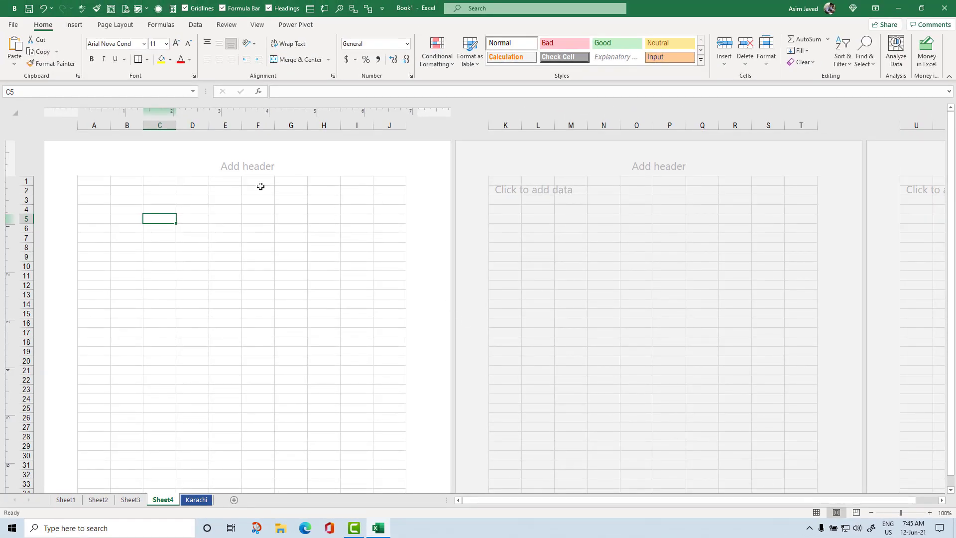
pyautogui.scroll(-6, 293, 265)
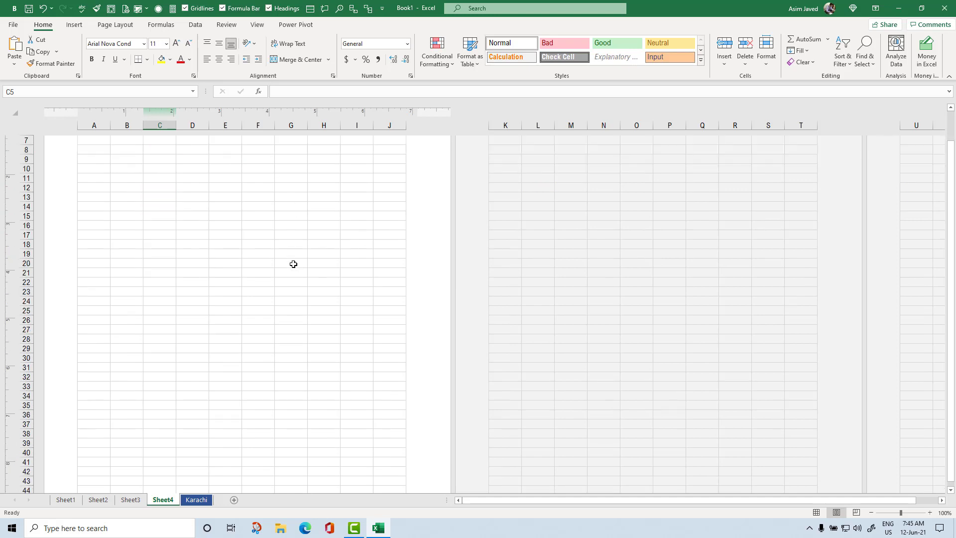
pyautogui.scroll(7, 293, 265)
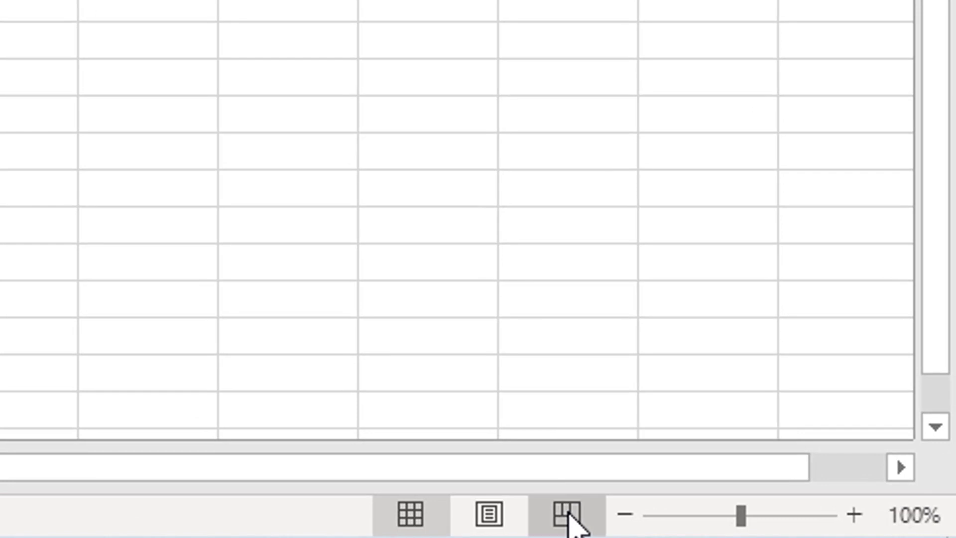
# Check the page breaks in Page Break Preview, and back in Normal view enter uyytjyt in cell M4 of Sheet1
pyautogui.click(567, 514)
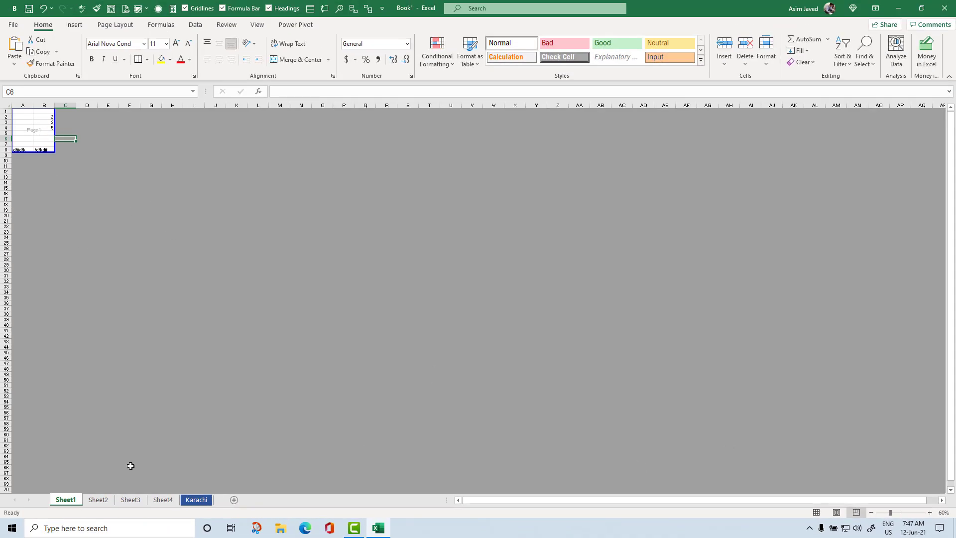
pyautogui.click(816, 512)
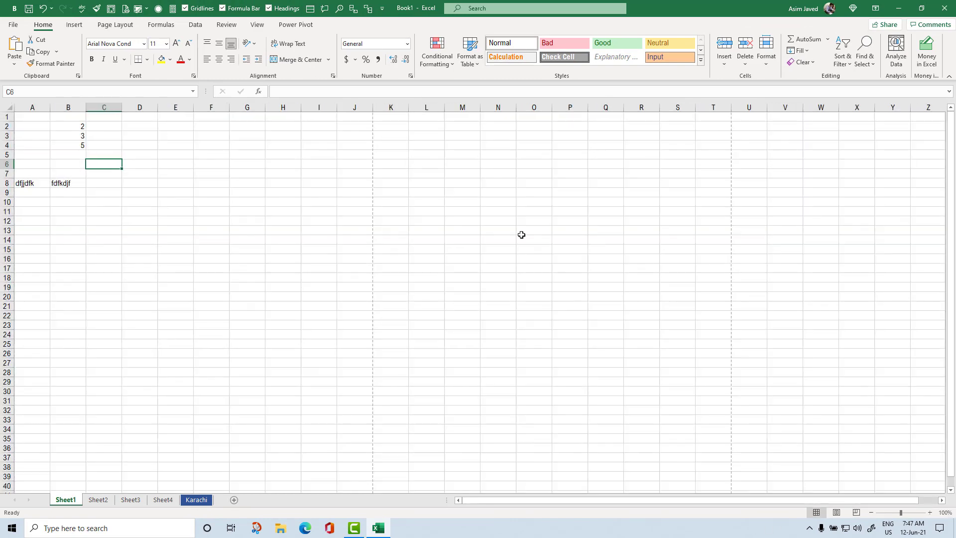
pyautogui.click(471, 147)
pyautogui.write('uyytjyt')
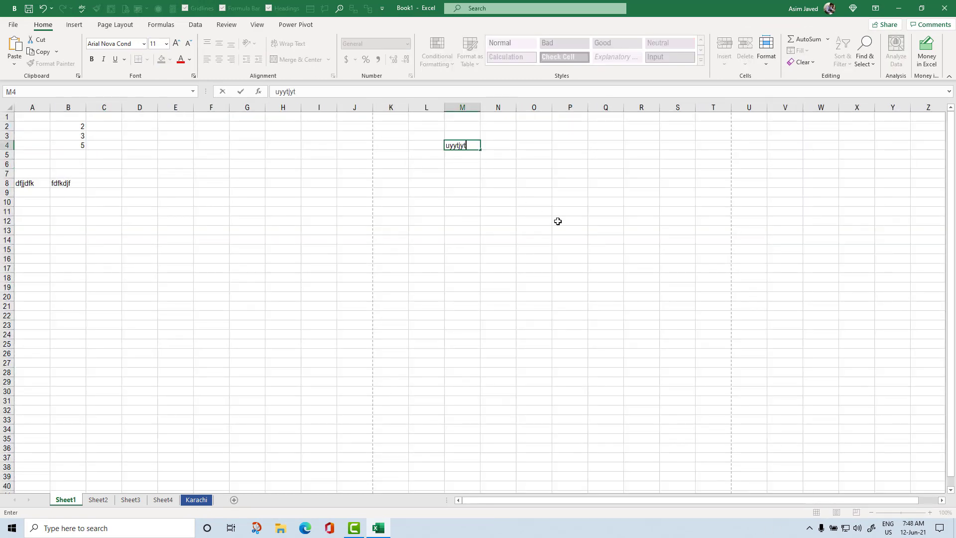
pyautogui.click(540, 232)
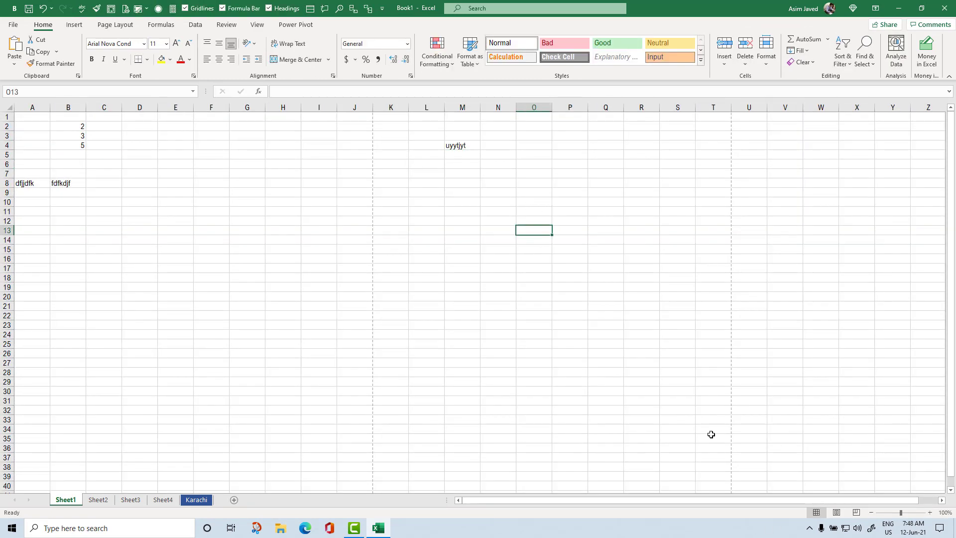
# In Page Break Preview, move Sheet1's vertical page break to between columns F and G, and return to Normal view
pyautogui.click(857, 512)
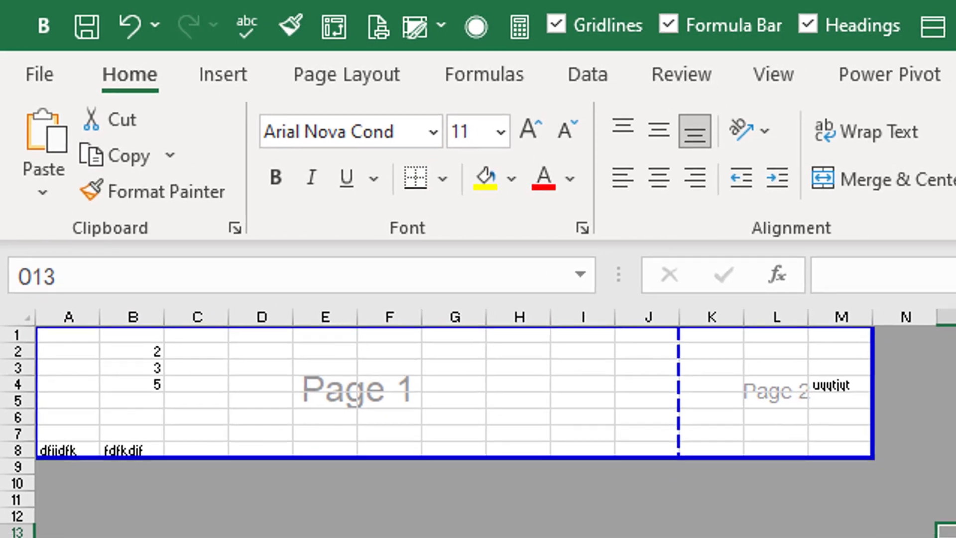
pyautogui.scroll(5, 478, 429)
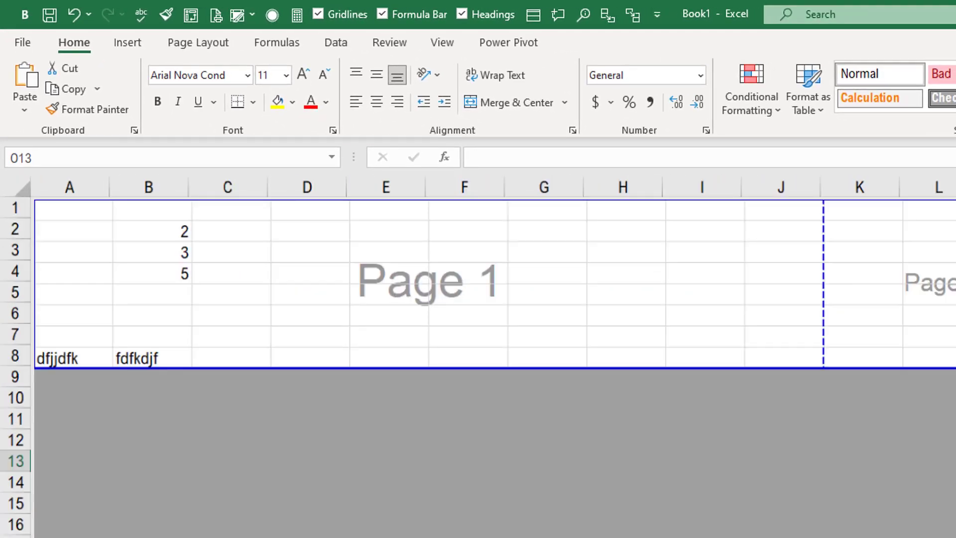
pyautogui.scroll(2, 478, 357)
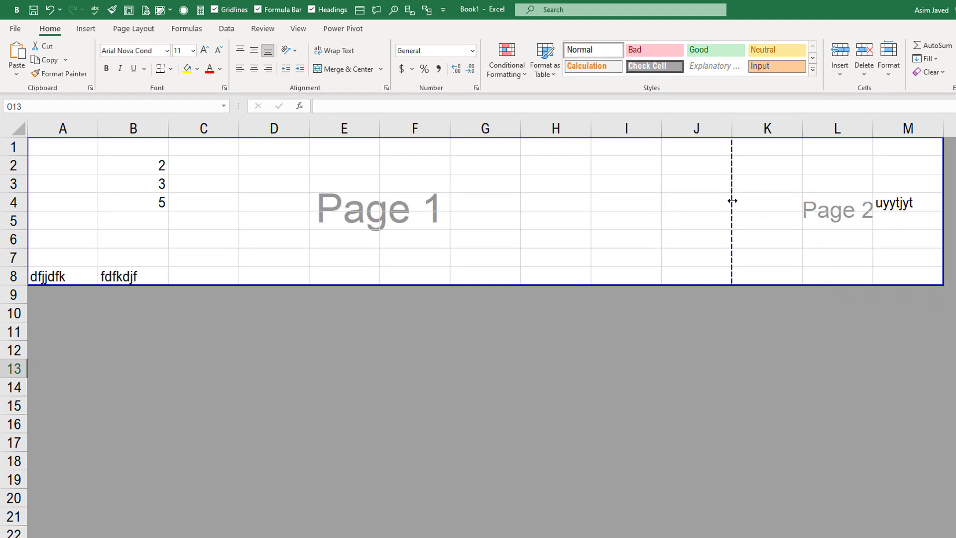
pyautogui.moveTo(732, 201); pyautogui.dragTo(493, 195)
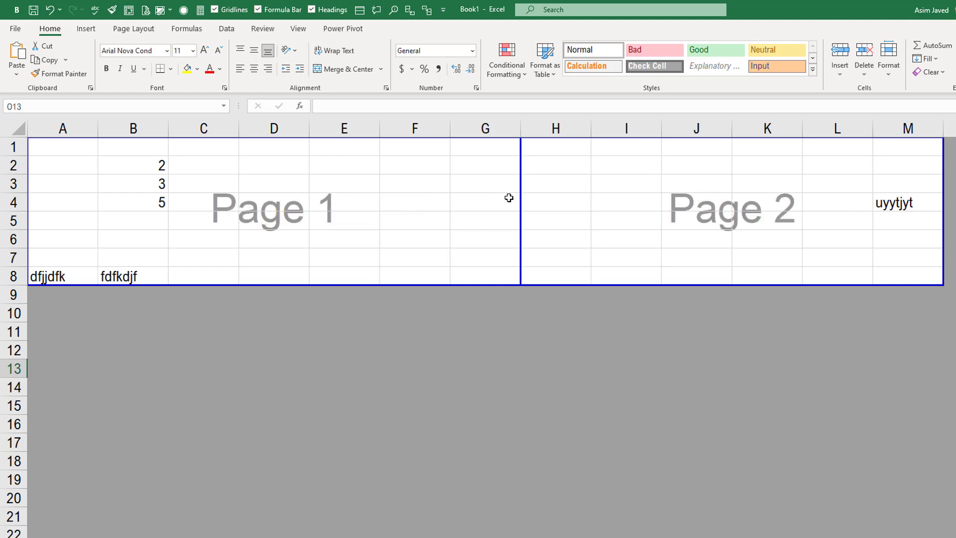
pyautogui.moveTo(520, 186); pyautogui.dragTo(439, 186)
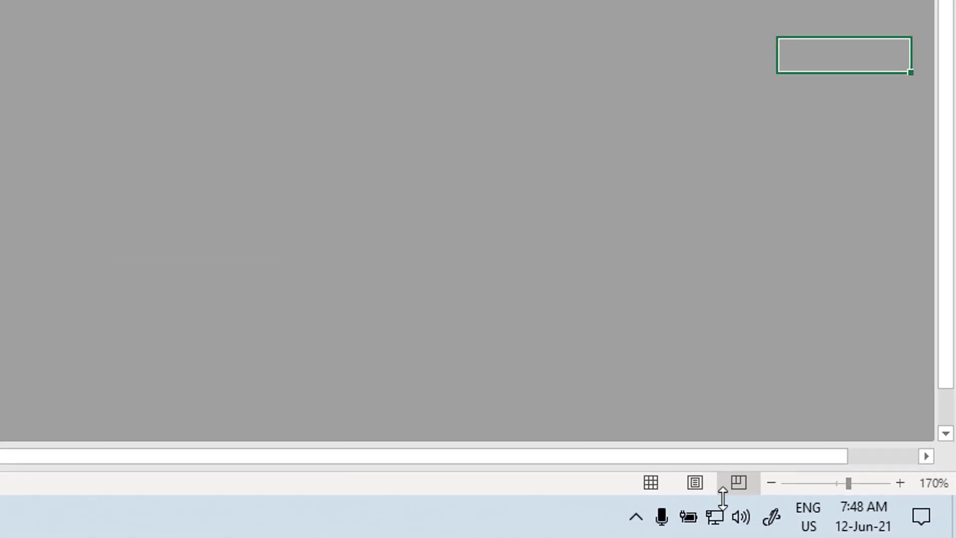
pyautogui.click(648, 481)
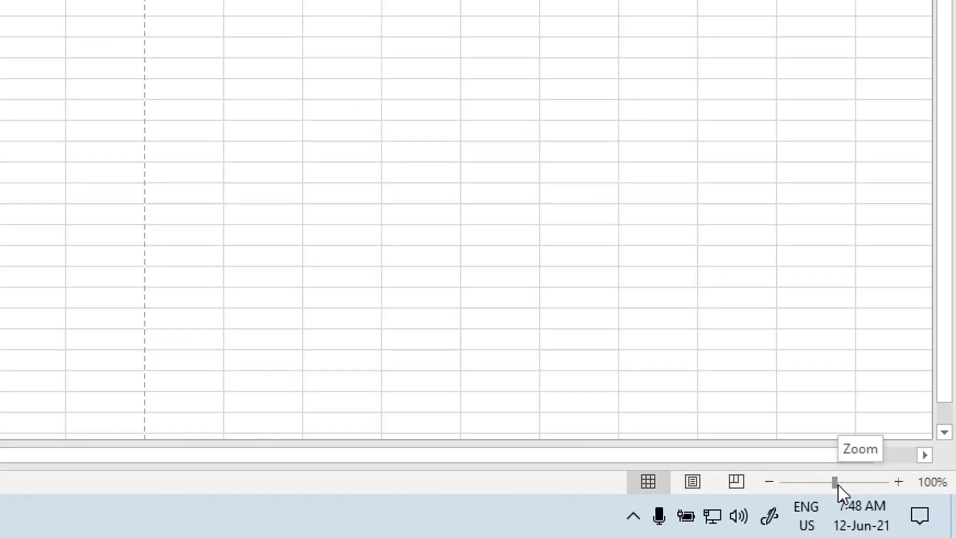
# Zoom in on Sheet1 and reduce the zoom step by step to 100%
pyautogui.moveTo(837, 482); pyautogui.dragTo(850, 483)
pyautogui.click(770, 483)
pyautogui.click(771, 483)
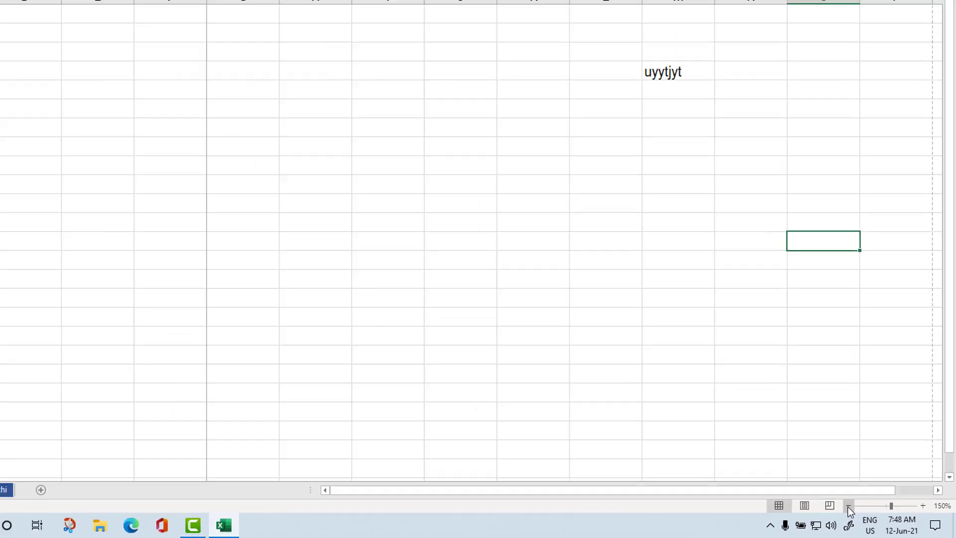
pyautogui.click(848, 506)
pyautogui.click(848, 506)
pyautogui.click(848, 506)
pyautogui.click(848, 506)
pyautogui.click(847, 506)
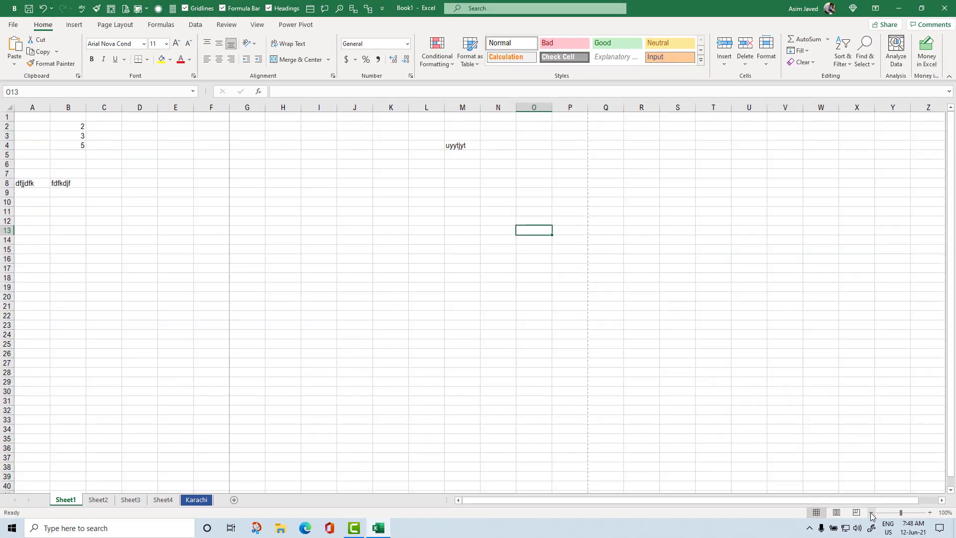
# Zoom Sheet1 in to 140%, reset it to 100%, and raise it to 110%
pyautogui.click(930, 512)
pyautogui.click(929, 512)
pyautogui.click(930, 513)
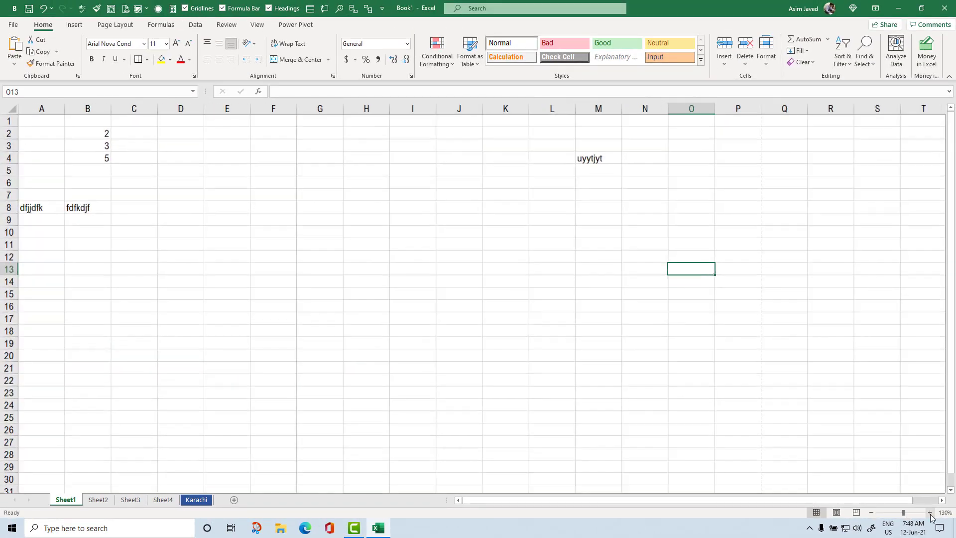
pyautogui.click(930, 512)
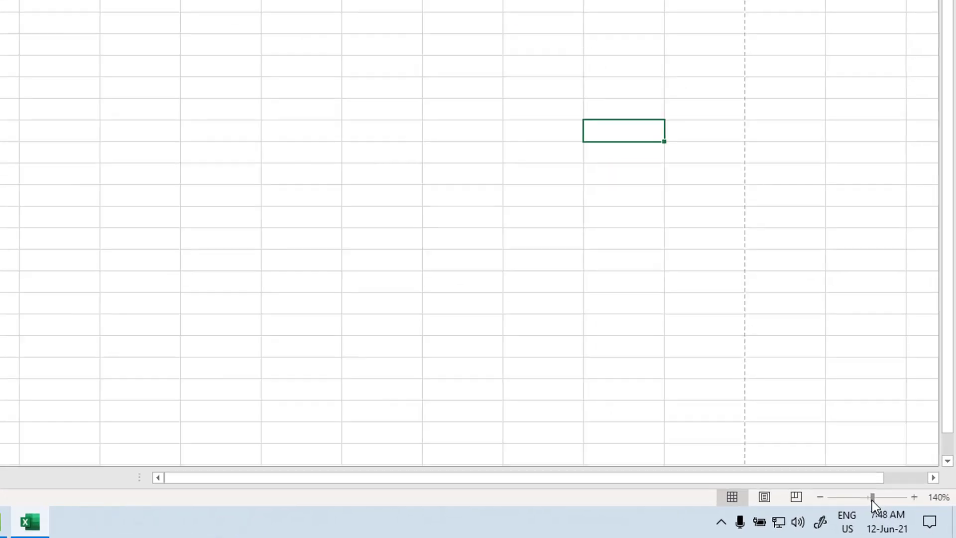
pyautogui.moveTo(872, 498); pyautogui.dragTo(853, 493)
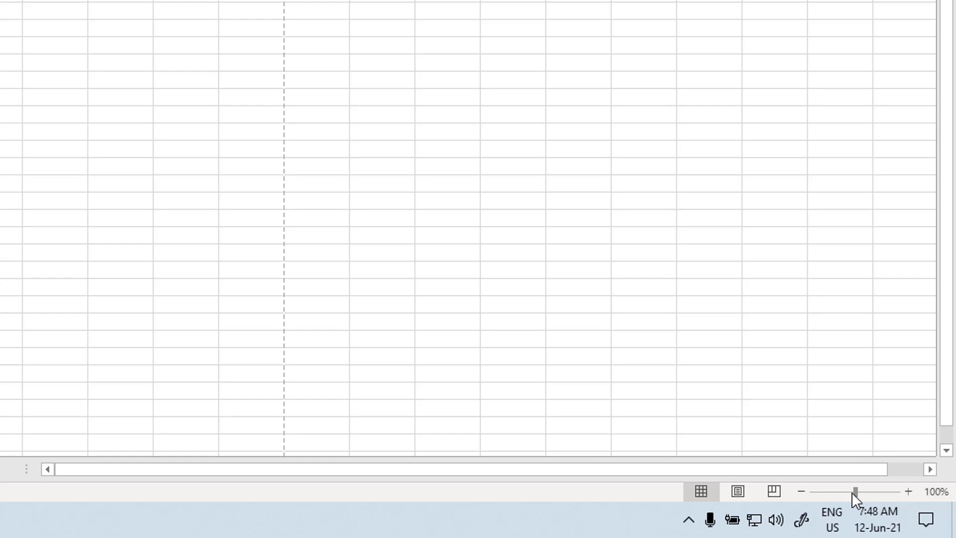
pyautogui.click(907, 491)
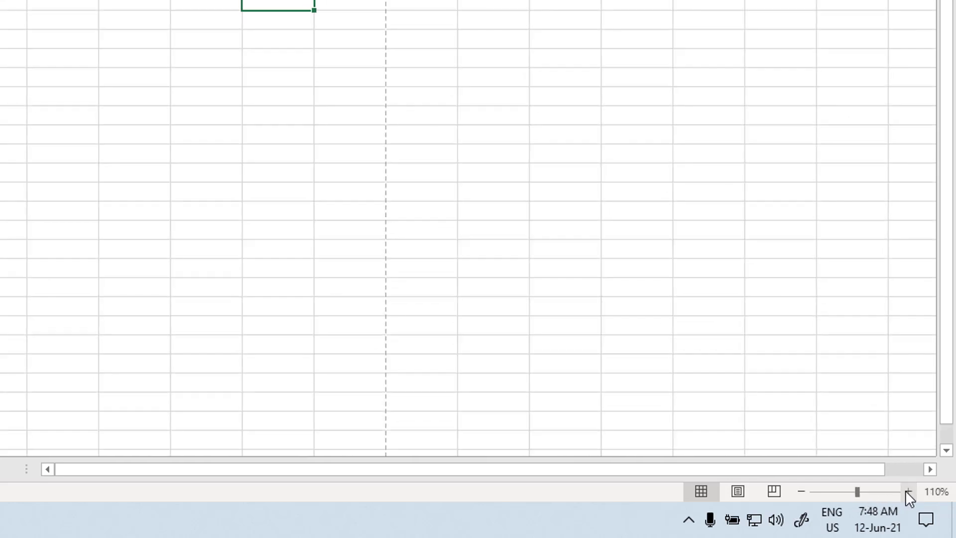
# Raise Sheet1's zoom to 140% and lower it to 130%
pyautogui.click(907, 490)
pyautogui.click(908, 491)
pyautogui.click(907, 490)
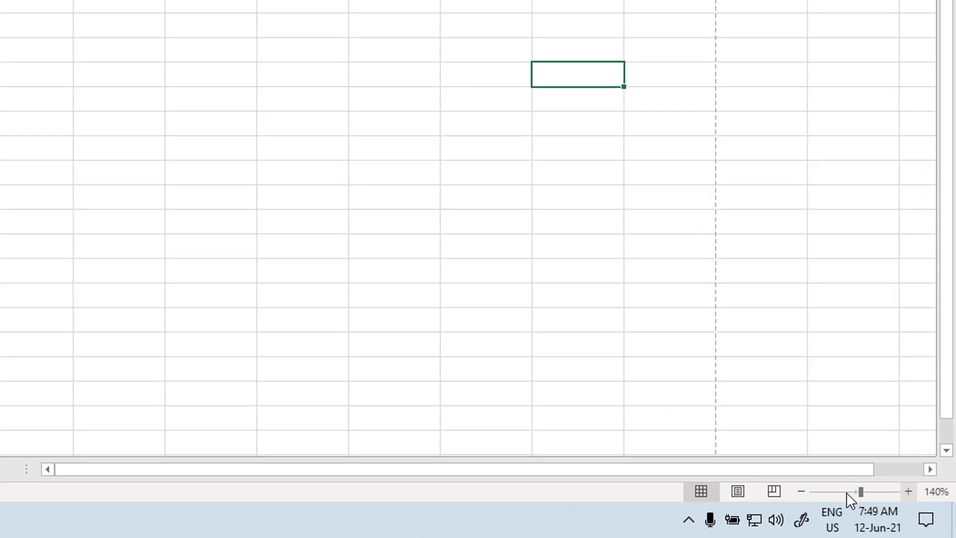
pyautogui.click(800, 491)
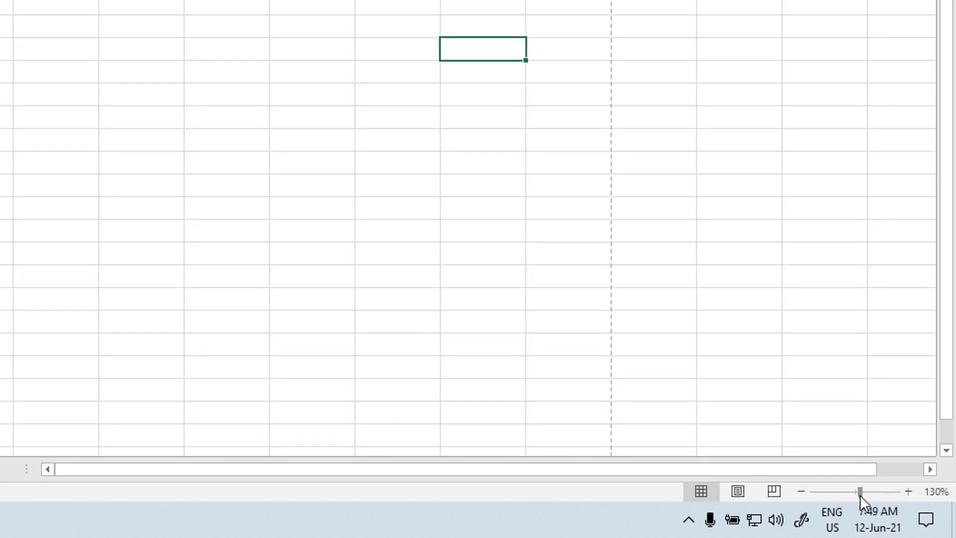
pyautogui.moveTo(859, 494); pyautogui.dragTo(859, 494)
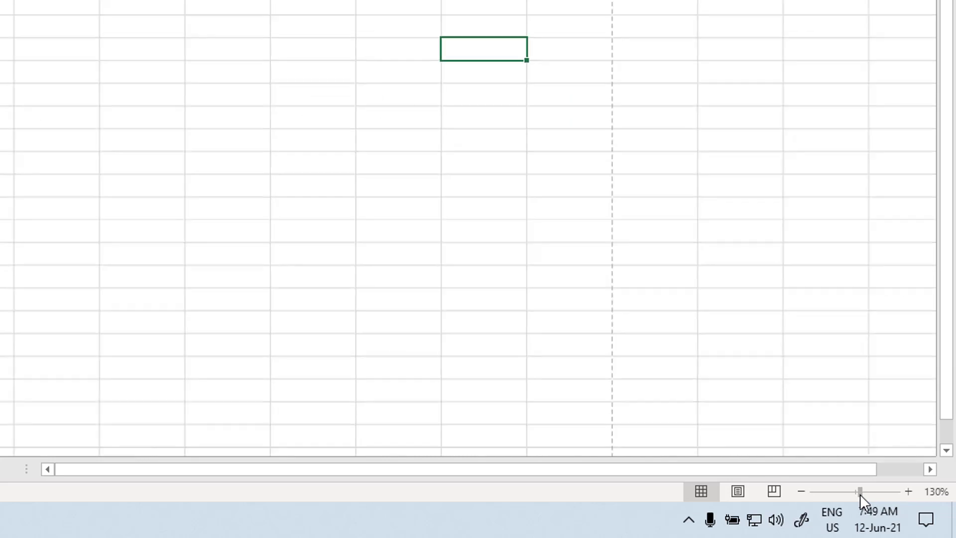
# Set a custom zoom magnification of 135% for Sheet1
pyautogui.click(937, 492)
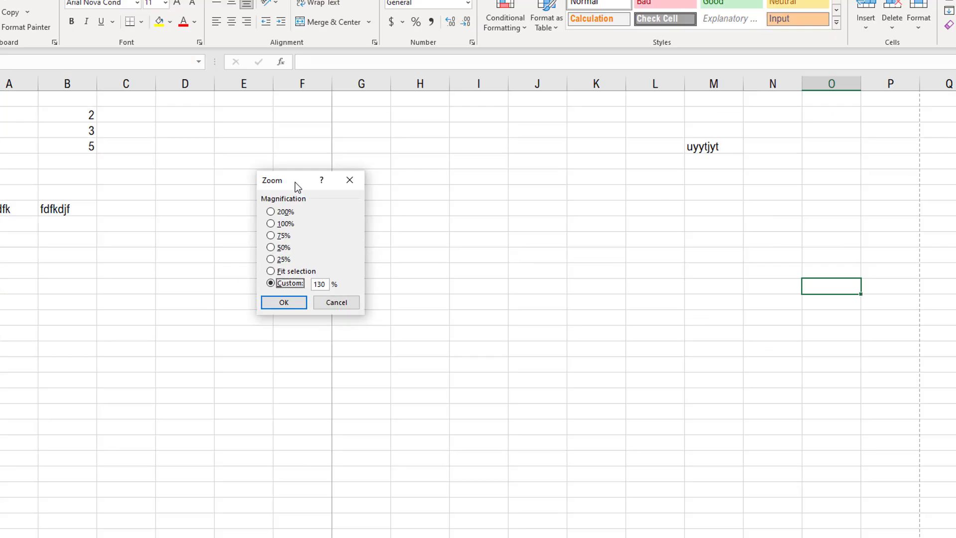
pyautogui.moveTo(295, 183); pyautogui.dragTo(530, 171)
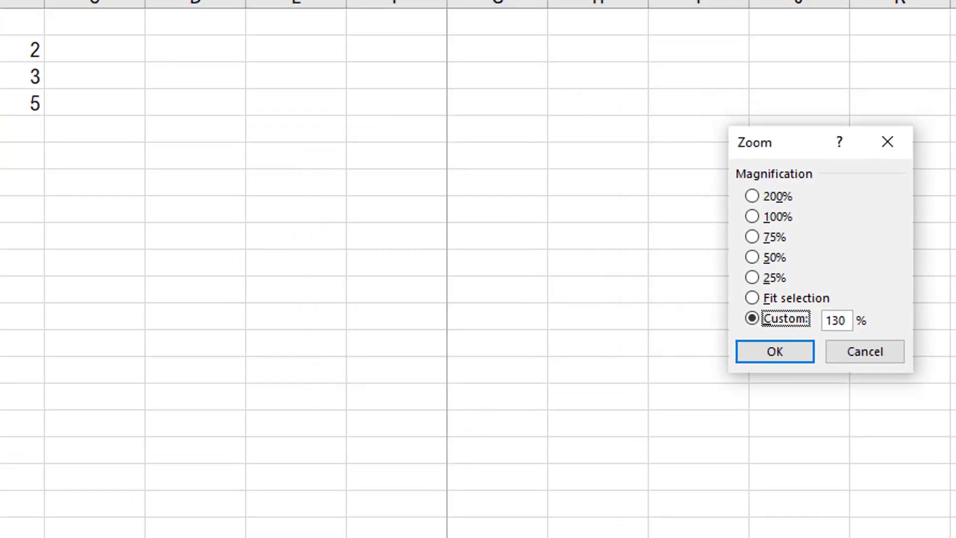
pyautogui.moveTo(848, 322); pyautogui.dragTo(828, 327)
pyautogui.click(848, 318)
pyautogui.press('BackSpace')
pyautogui.write('5')
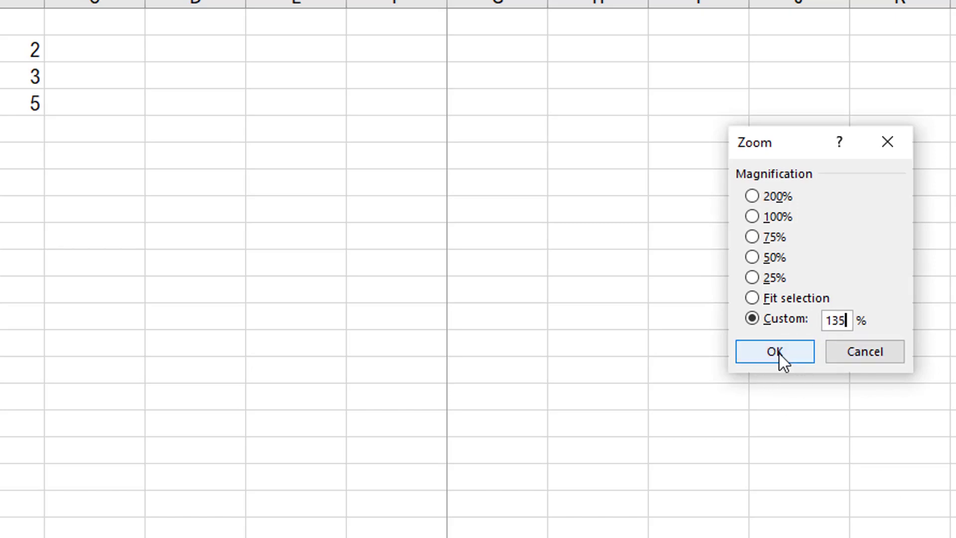
pyautogui.click(778, 354)
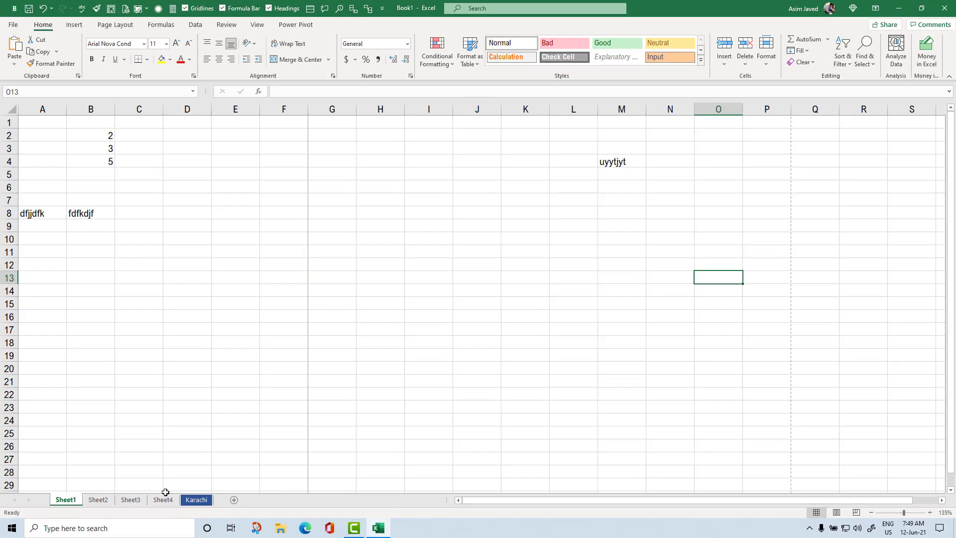
# Select B2:B4, add Average, Count, Numerical Count, Minimum and Maximum to the status bar, and review the other status bar options
pyautogui.moveTo(94, 133); pyautogui.dragTo(95, 156)
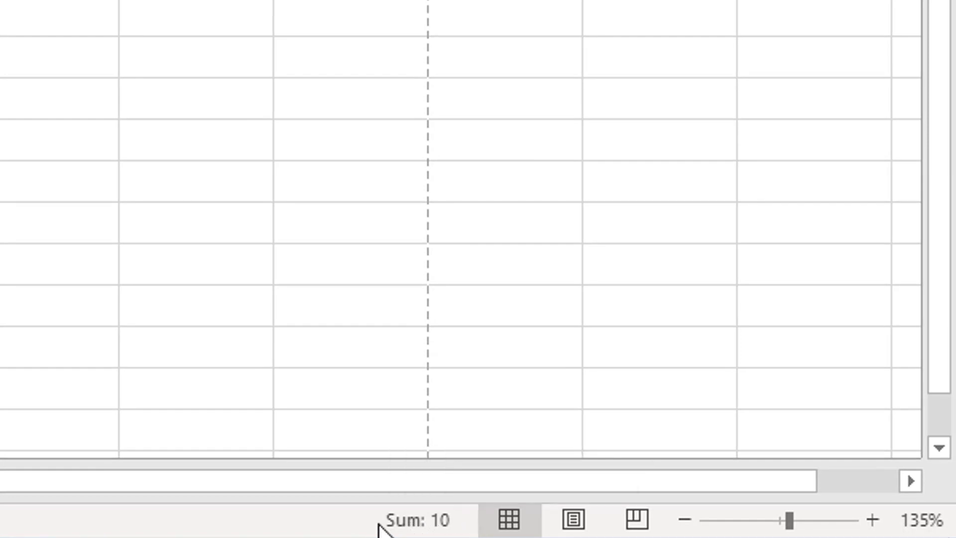
pyautogui.rightClick(226, 527)
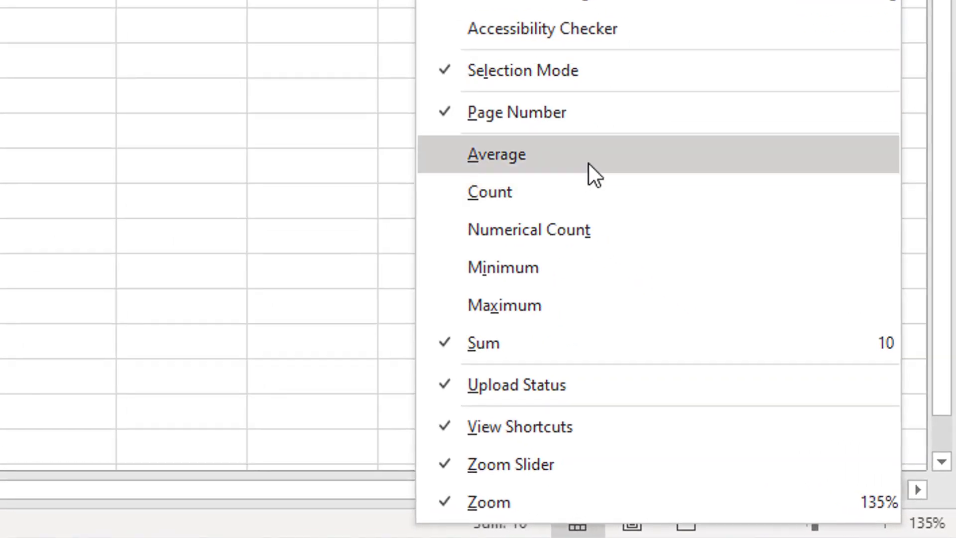
pyautogui.click(588, 162)
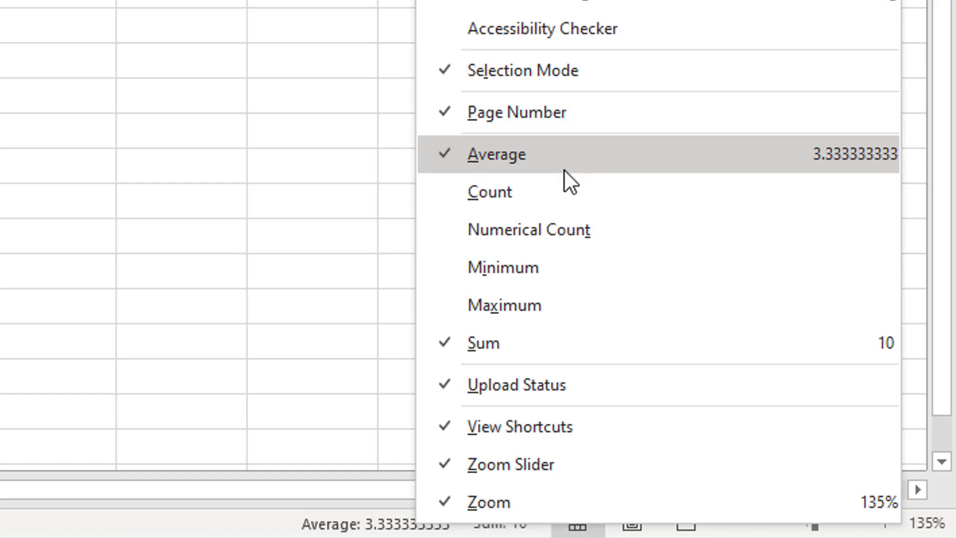
pyautogui.click(554, 192)
pyautogui.click(560, 230)
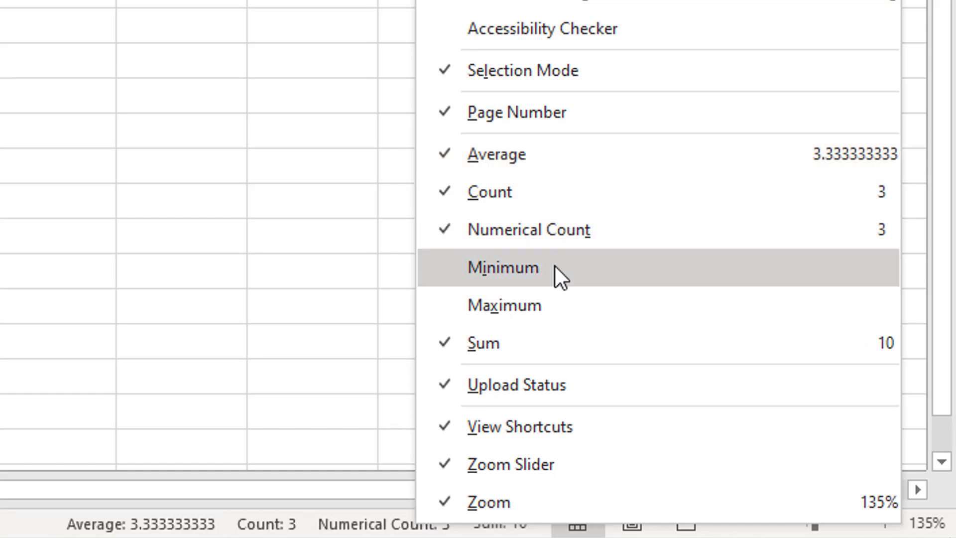
pyautogui.click(551, 268)
pyautogui.click(550, 304)
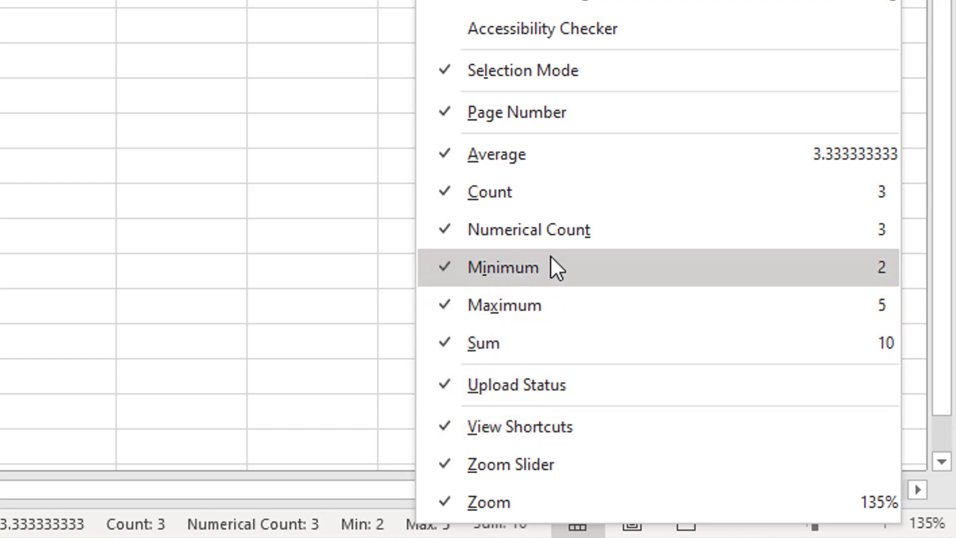
pyautogui.click(271, 349)
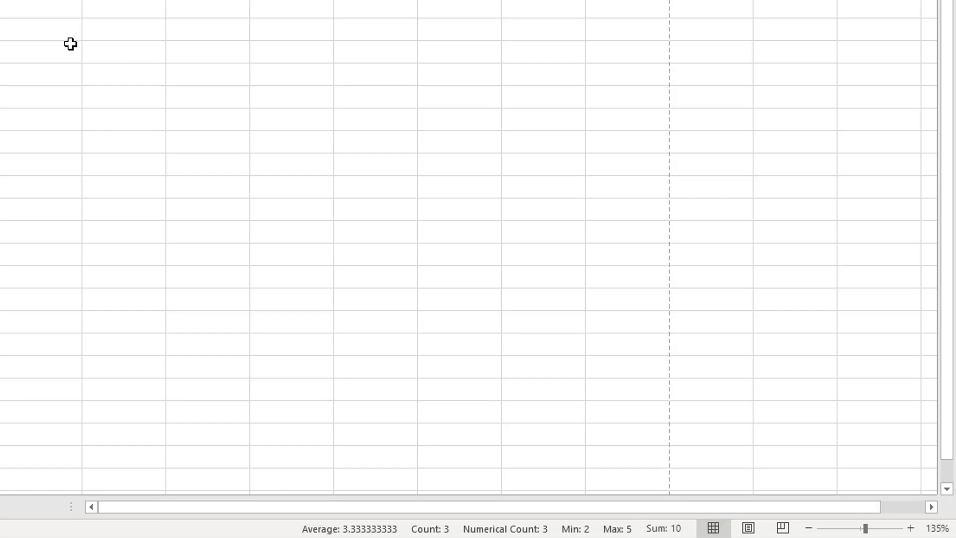
pyautogui.rightClick(466, 530)
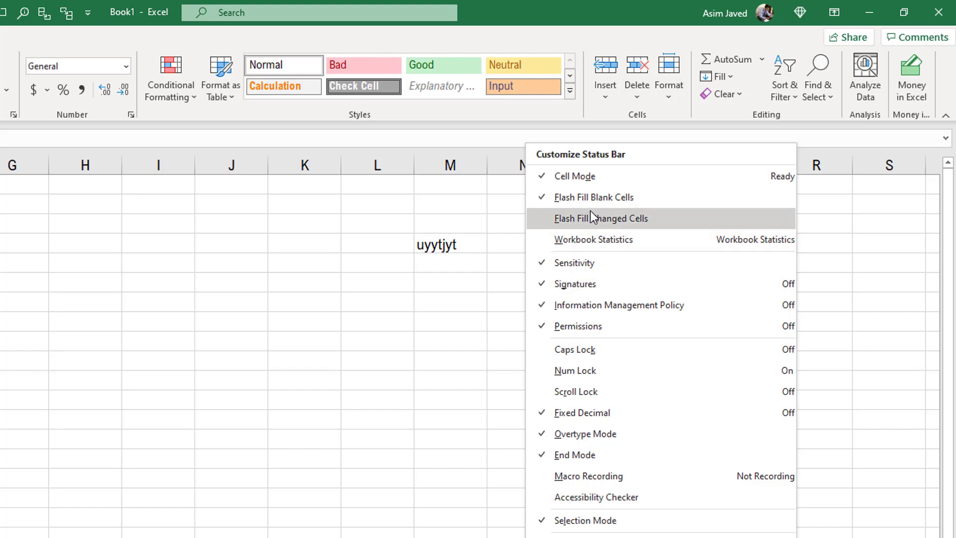
pyautogui.click(166, 519)
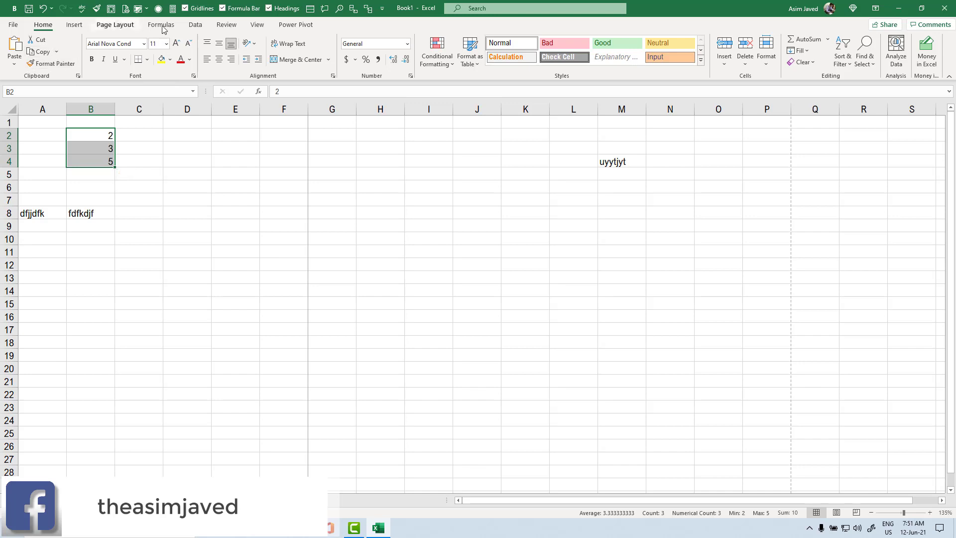
pyautogui.click(257, 24)
pyautogui.click(297, 25)
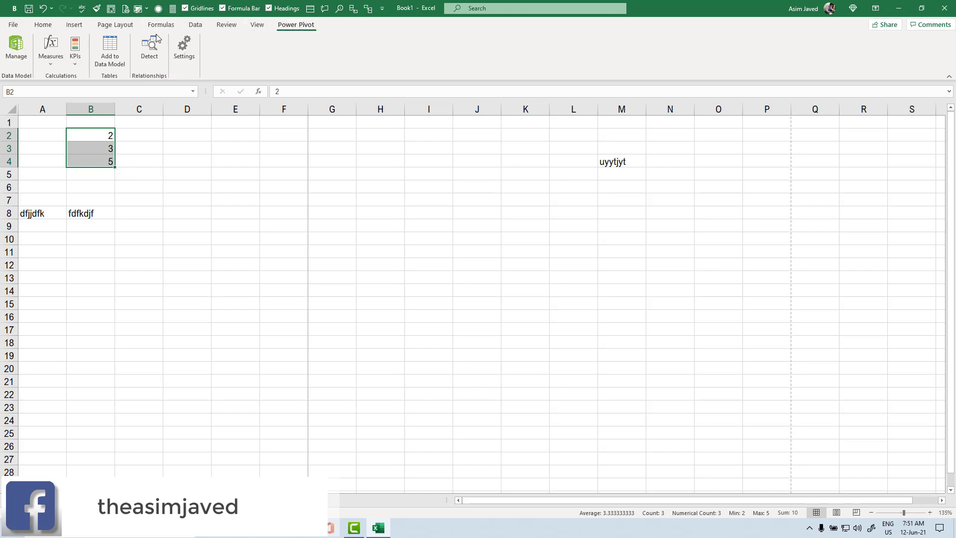
pyautogui.click(74, 25)
pyautogui.click(43, 25)
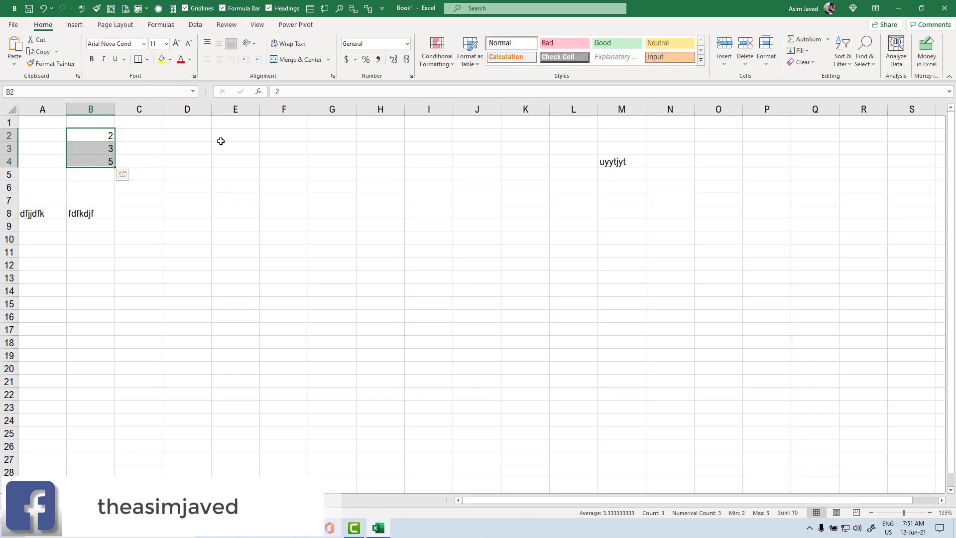